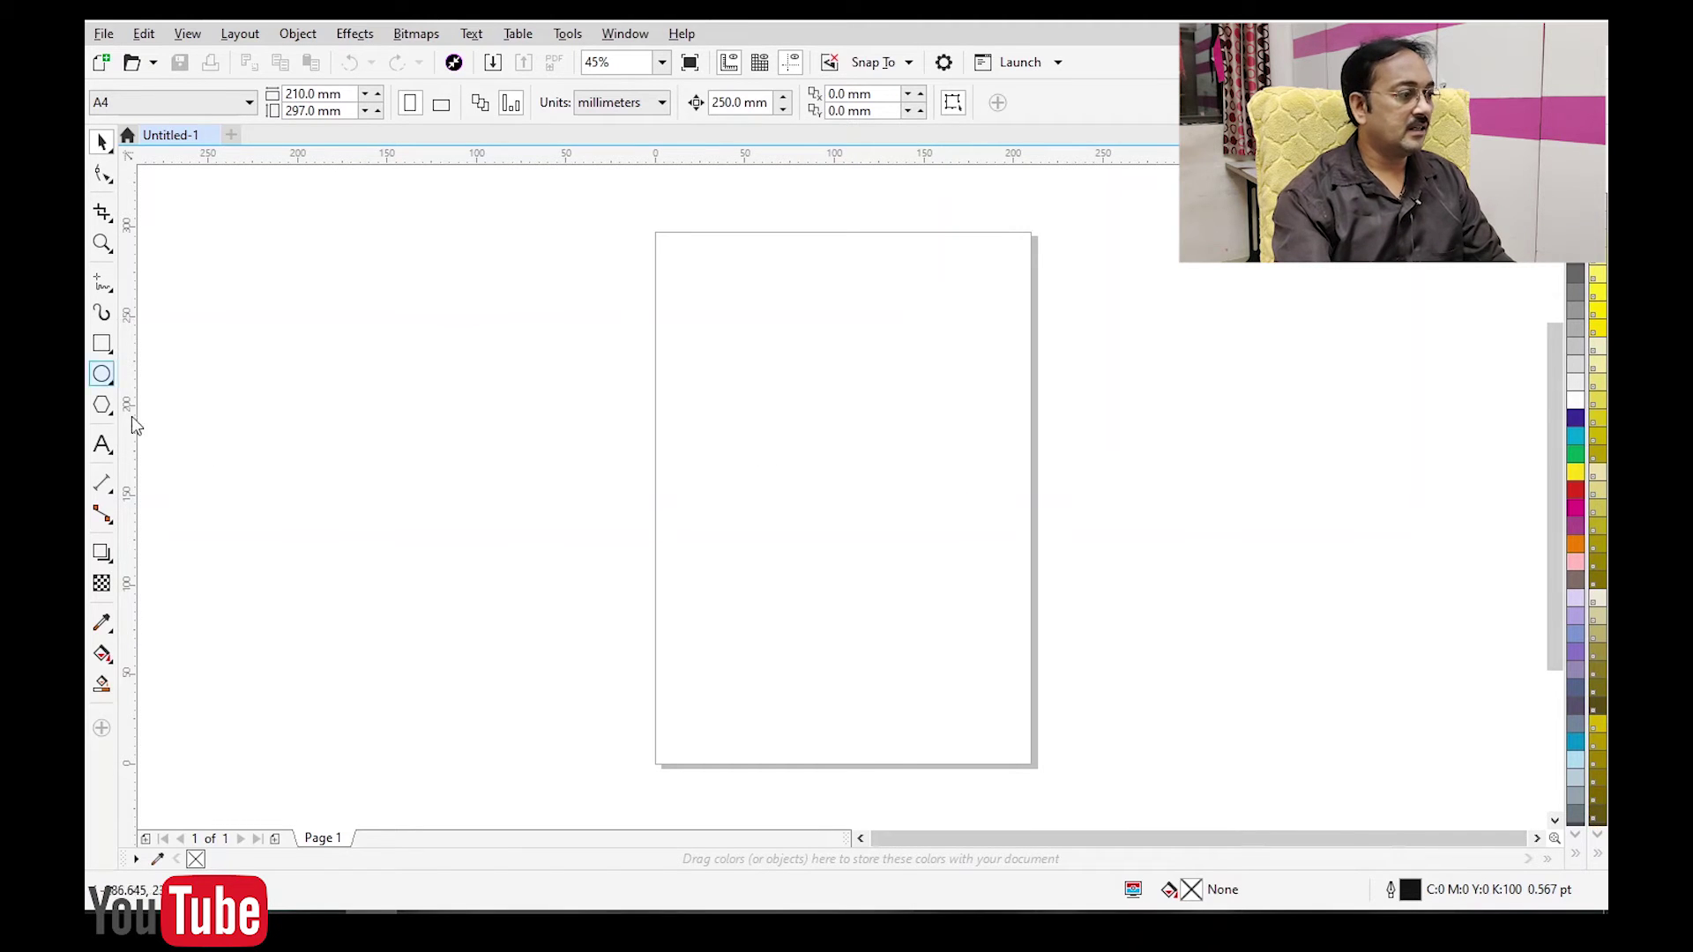
# Draw a square about 44 mm wide near the page's upper edge and fill it with blue (C:100 M:100 Y:0 K:0).
pyautogui.scroll(4, 828, 317)
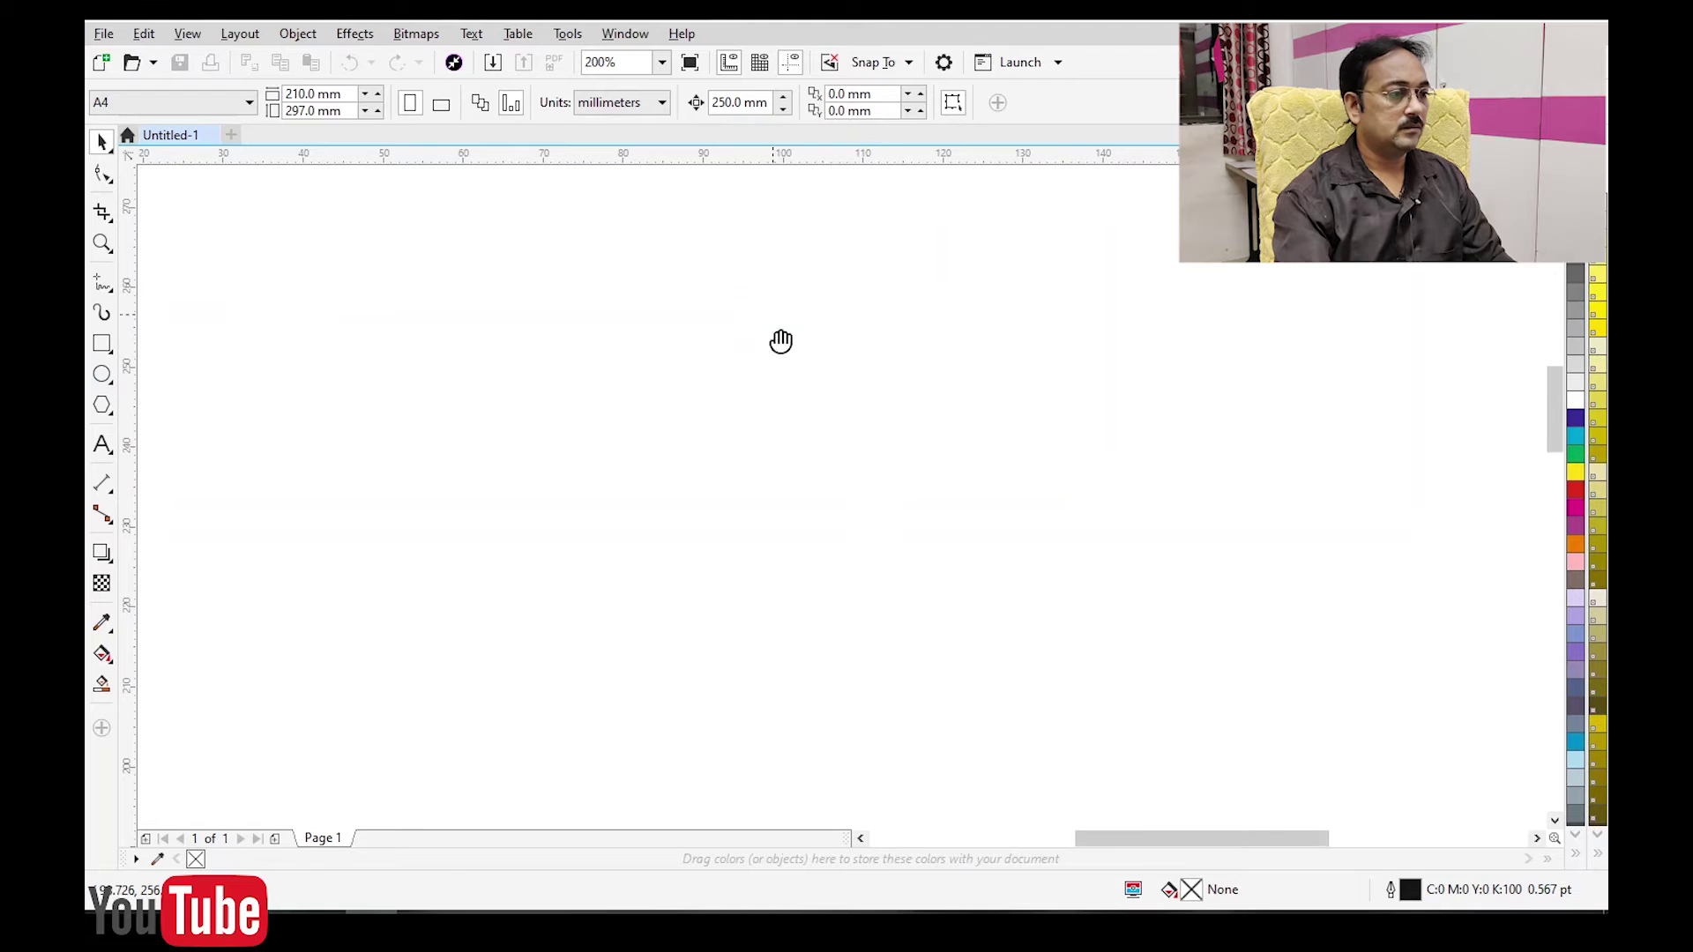
pyautogui.moveTo(776, 318); pyautogui.dragTo(865, 522)
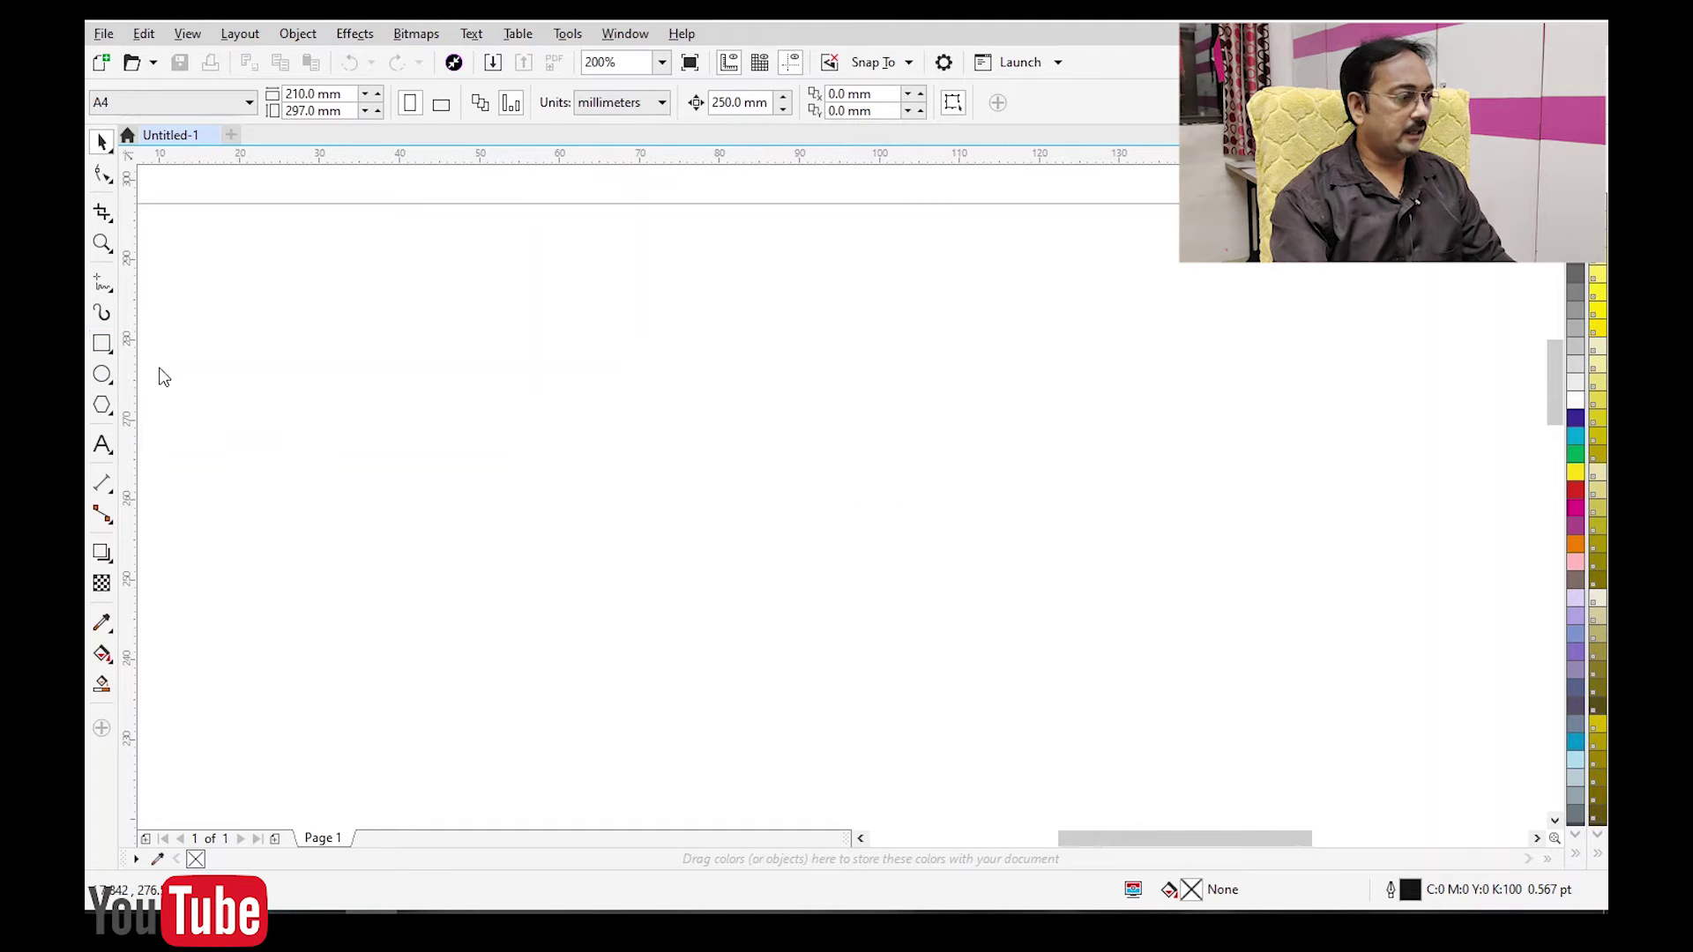
pyautogui.click(102, 343)
pyautogui.moveTo(556, 444); pyautogui.dragTo(743, 510)
pyautogui.press('space')
pyautogui.click(934, 477)
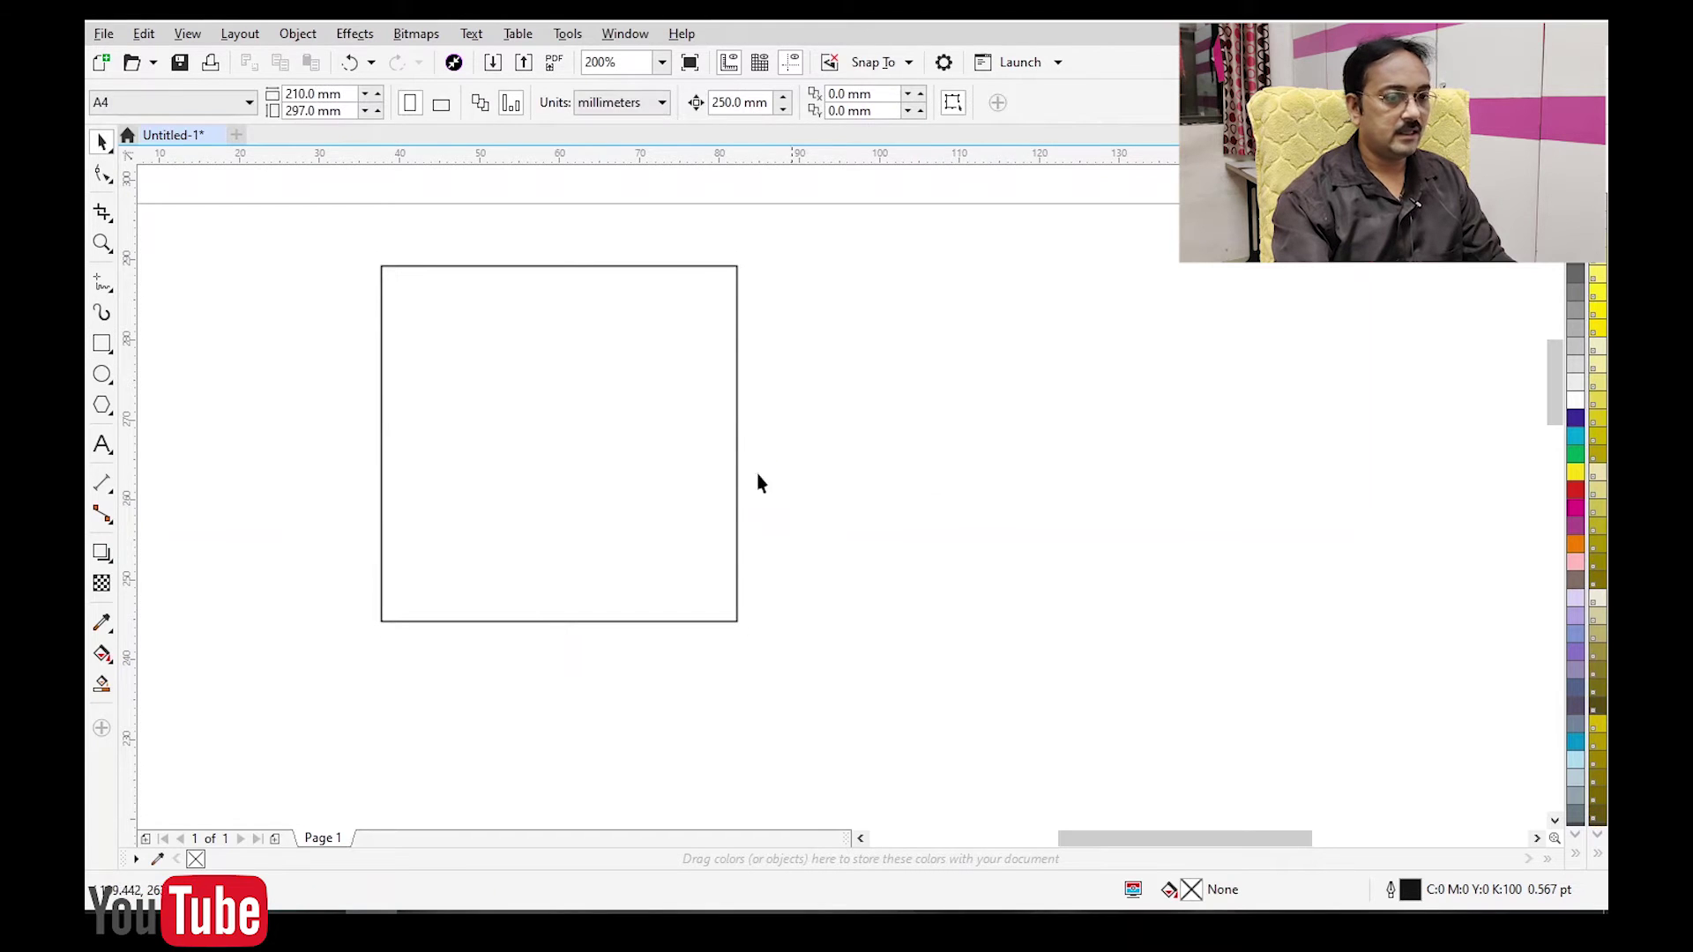
pyautogui.moveTo(632, 441); pyautogui.dragTo(666, 480)
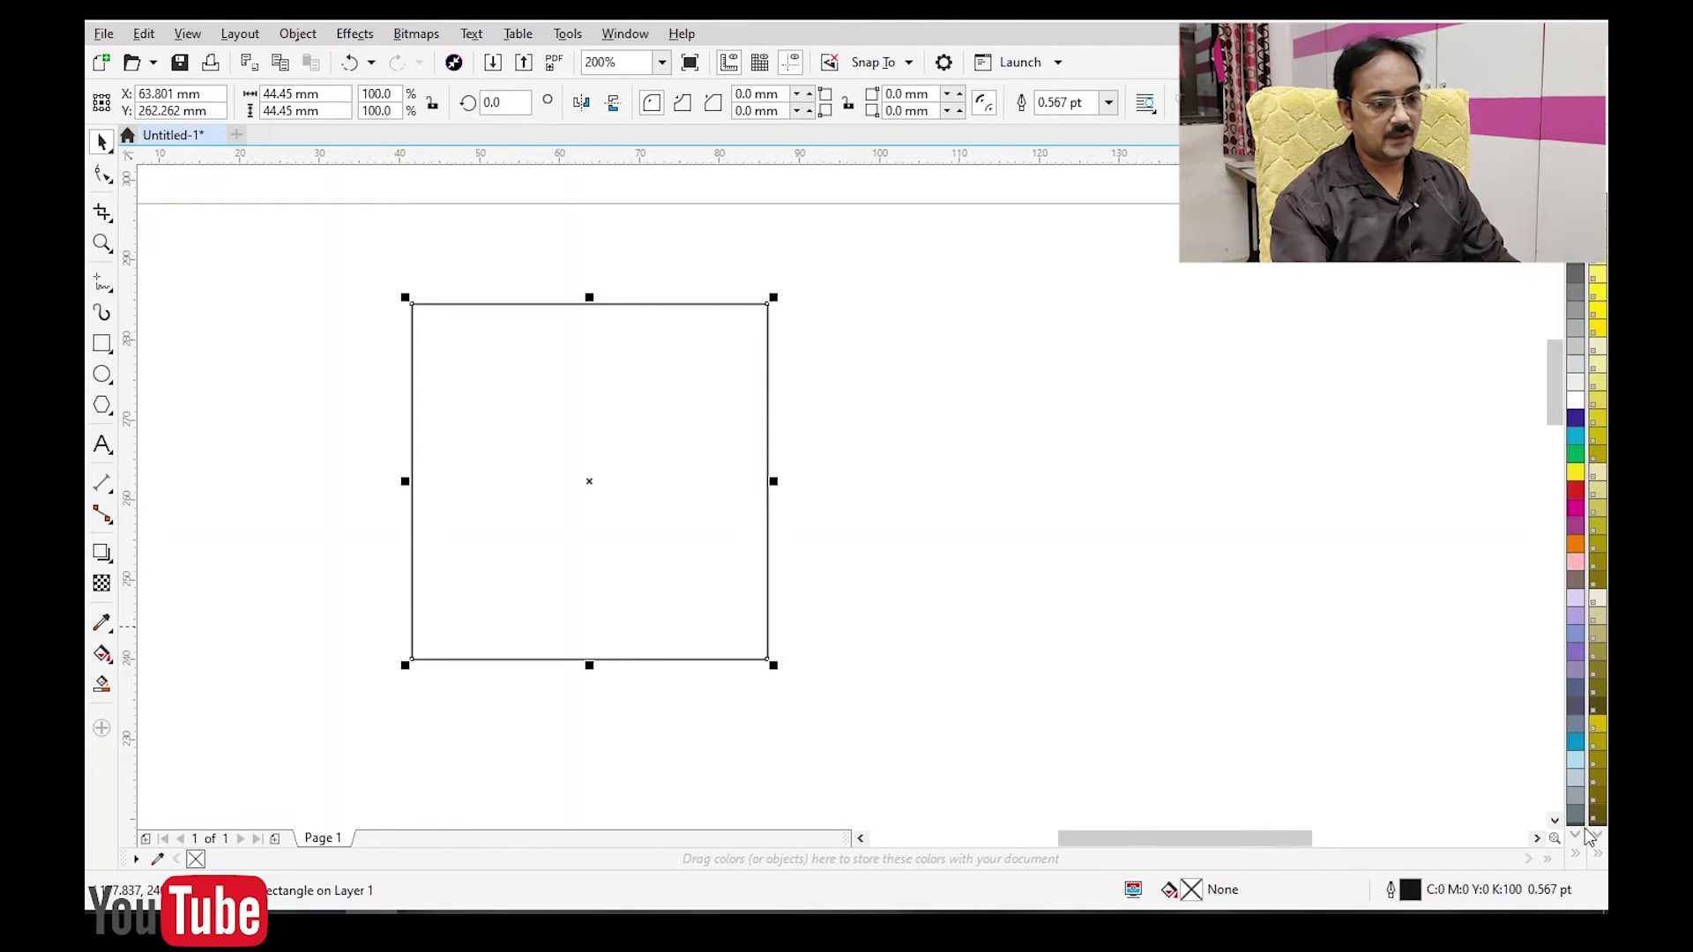
pyautogui.click(1575, 854)
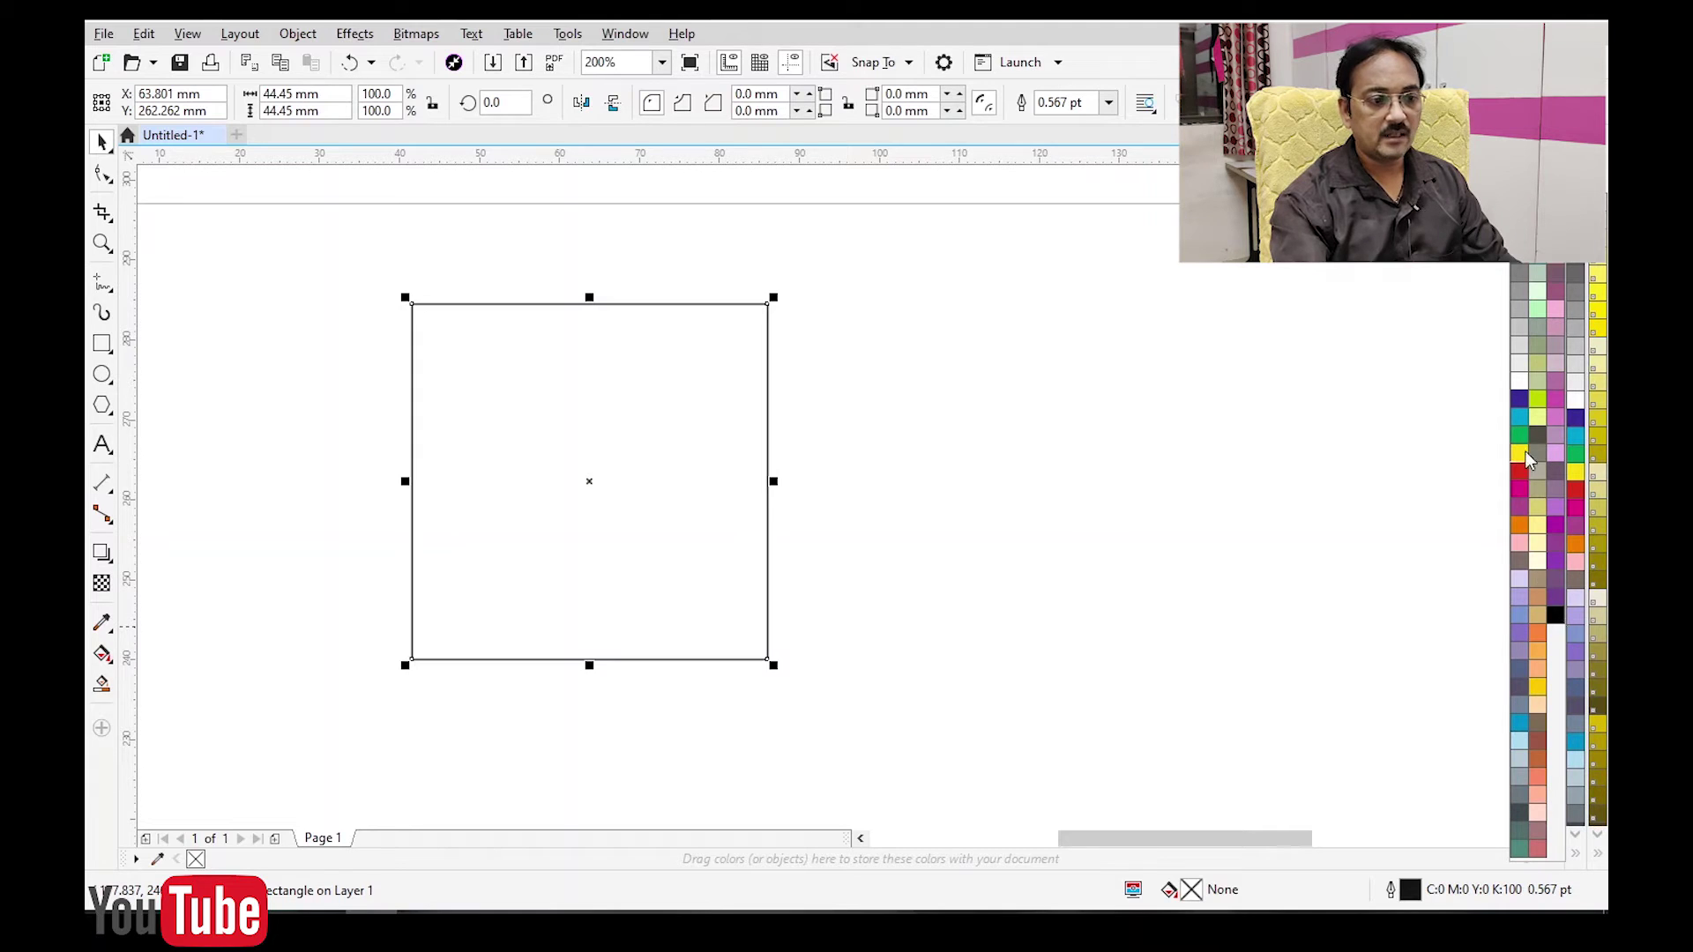
pyautogui.click(1521, 402)
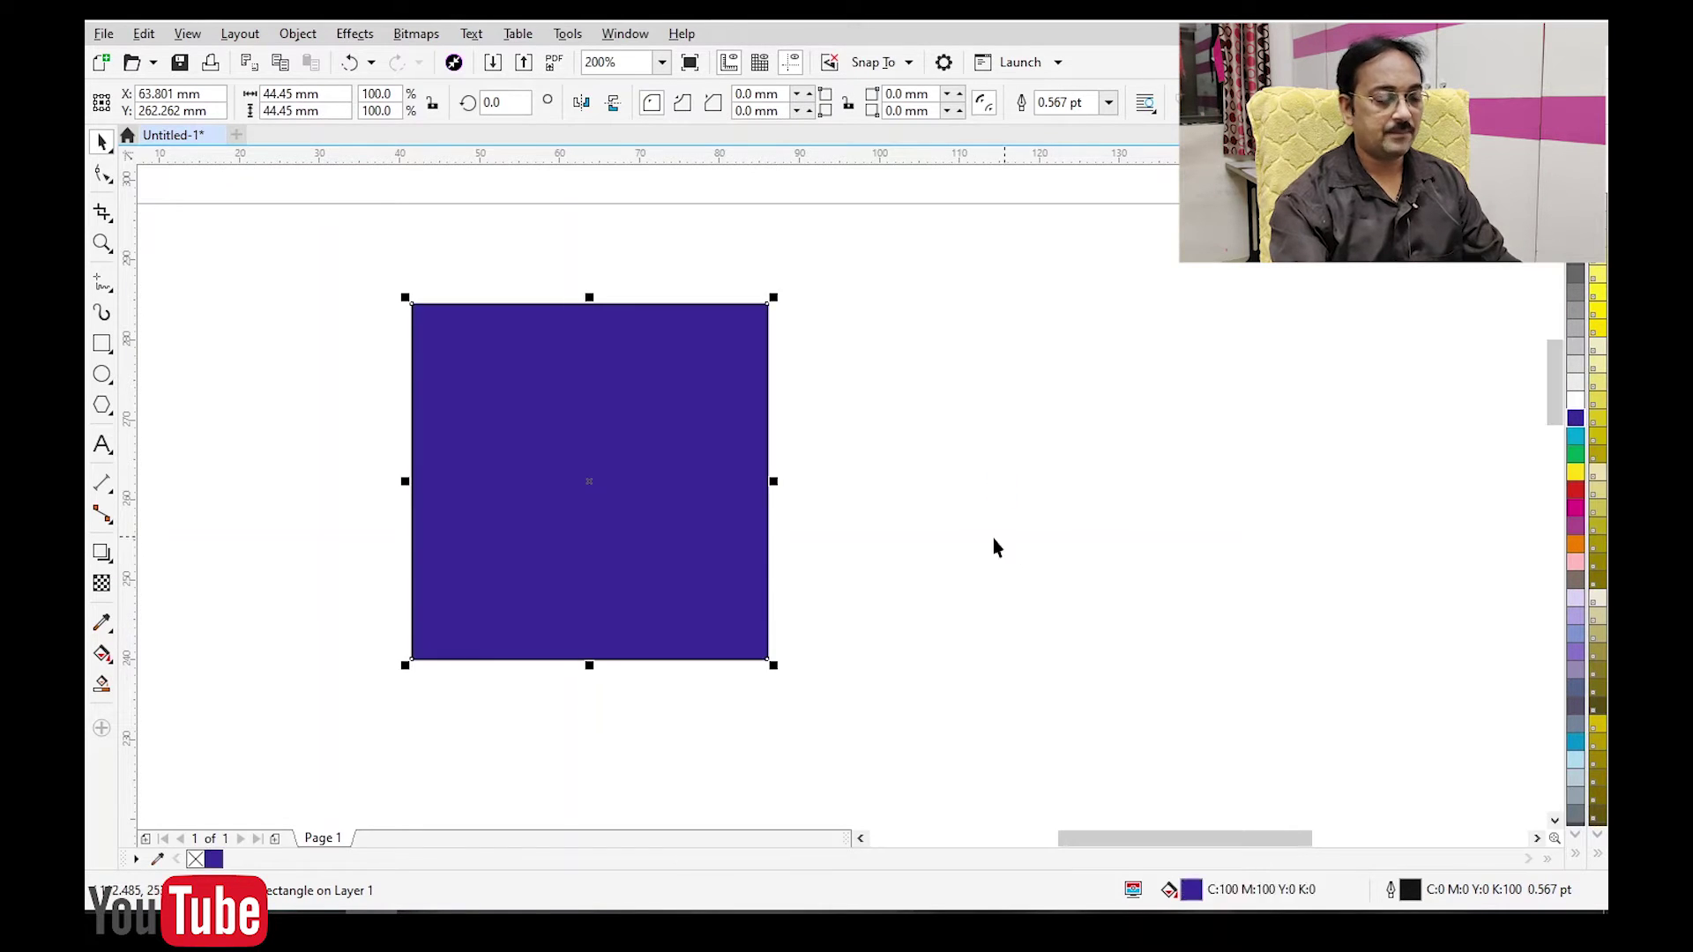
# Place two copies of the blue square in a row beside it, filling one red (M:100 Y:100) and the other cyan (C:100).
pyautogui.moveTo(563, 560); pyautogui.dragTo(1331, 558)
pyautogui.click(1576, 491)
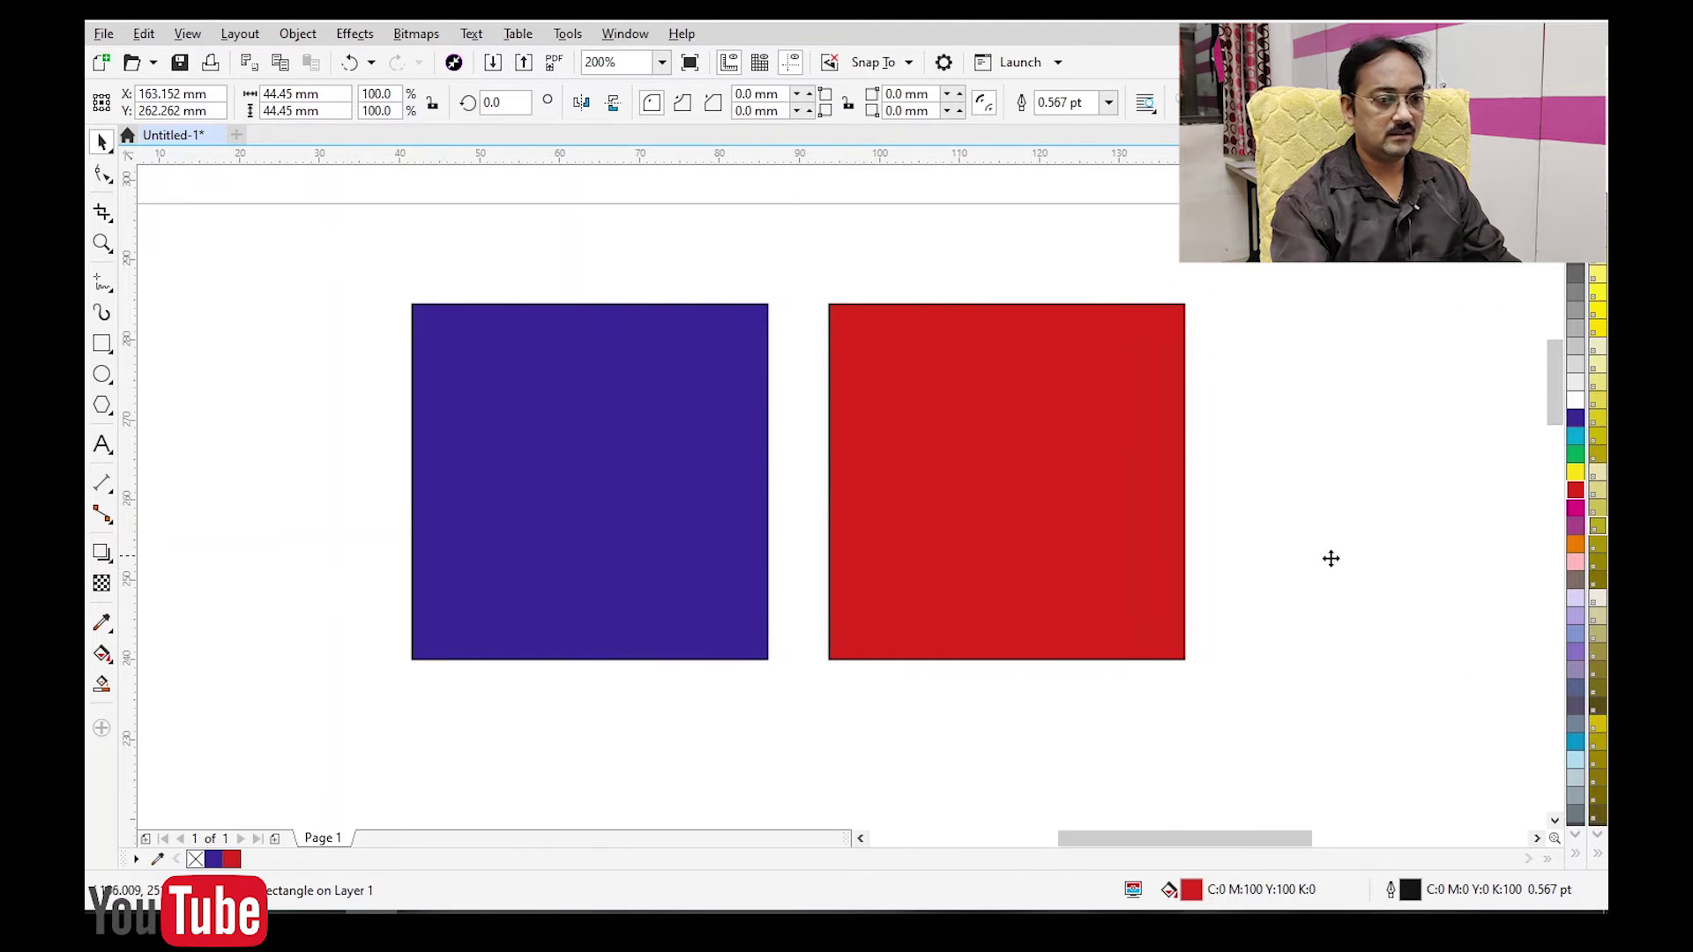
pyautogui.click(1577, 437)
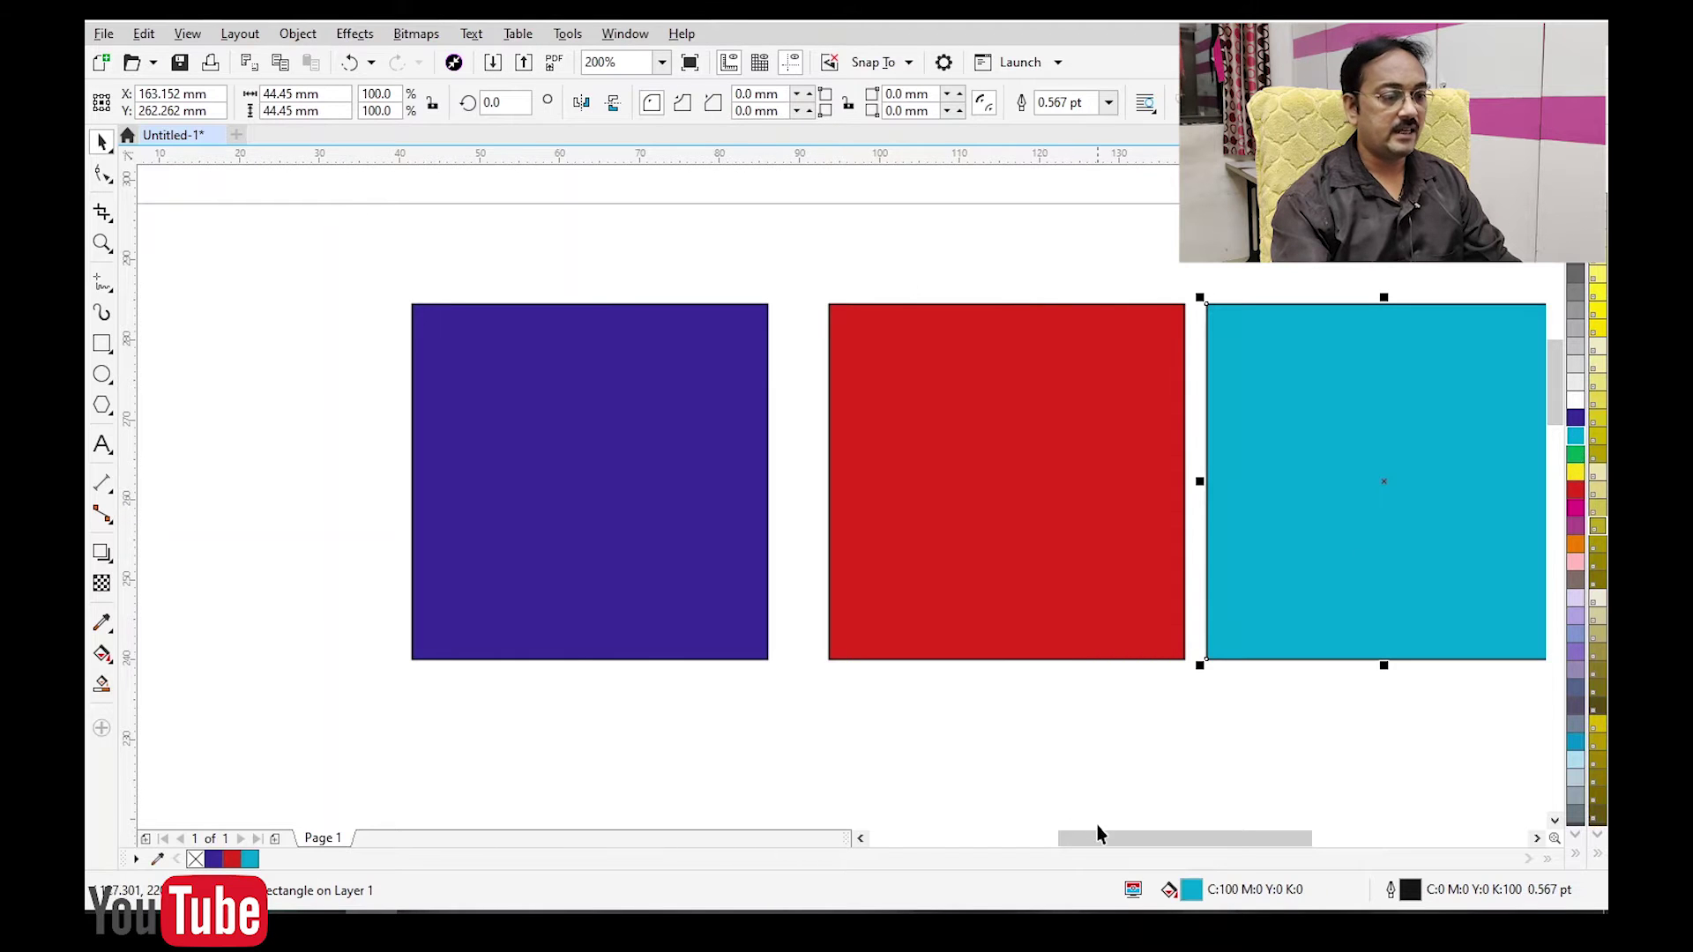
# Examine the row of blue, red and cyan squares at closer range.
pyautogui.moveTo(1106, 840); pyautogui.dragTo(1174, 842)
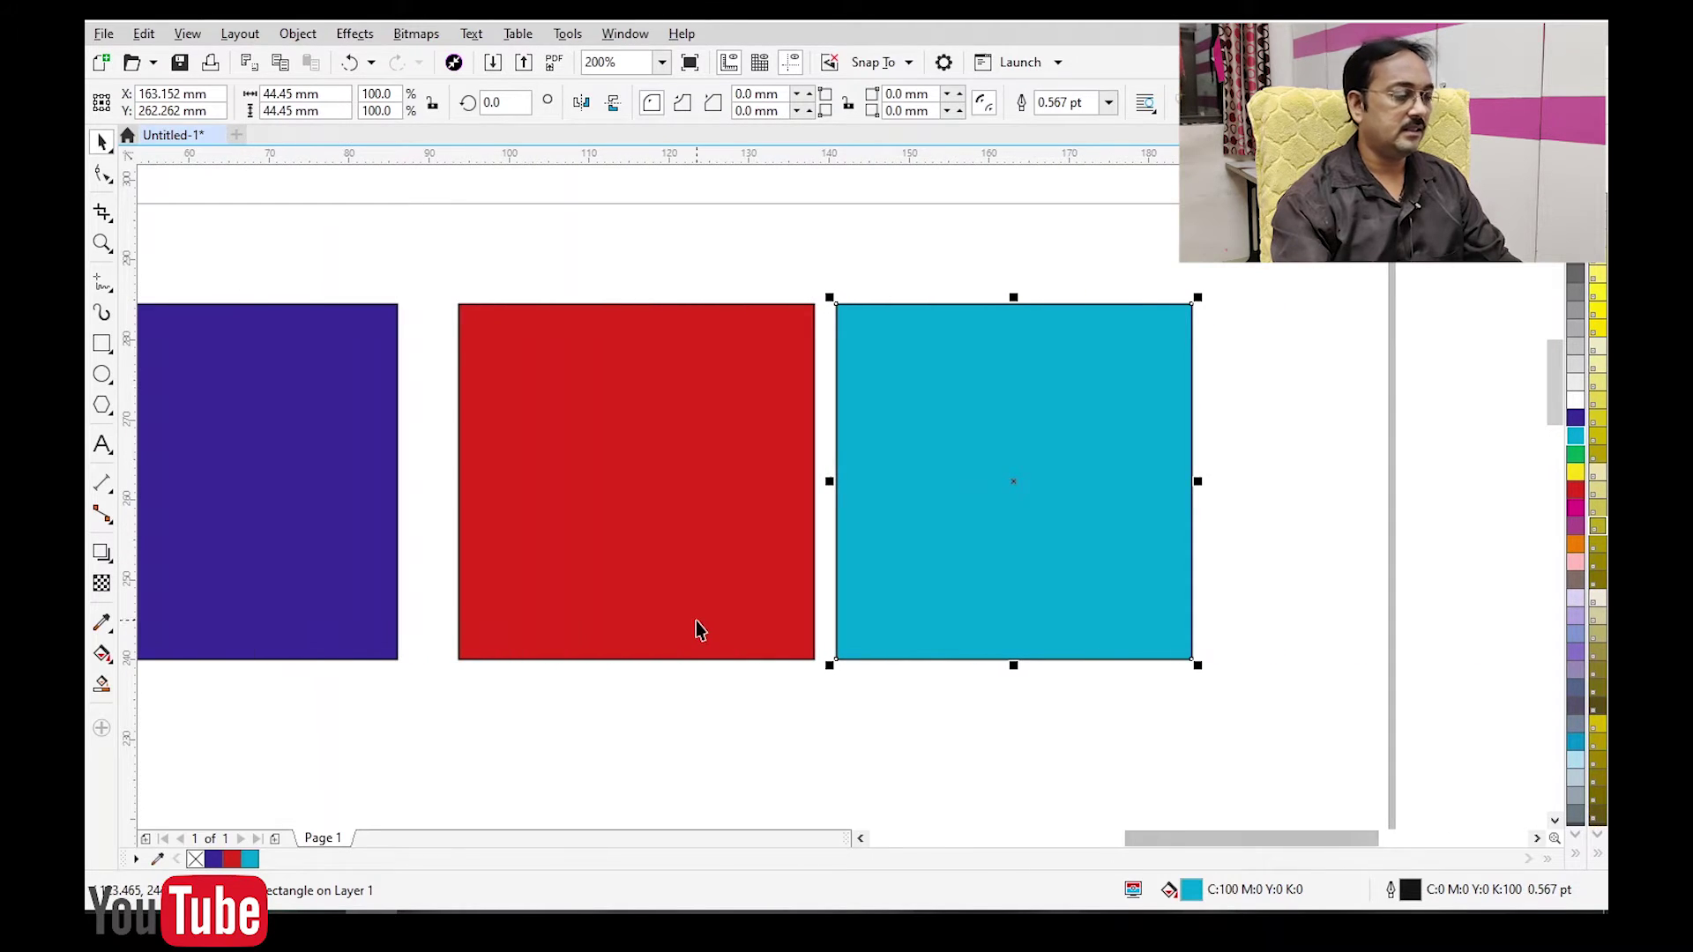
pyautogui.scroll(-1, 993, 699)
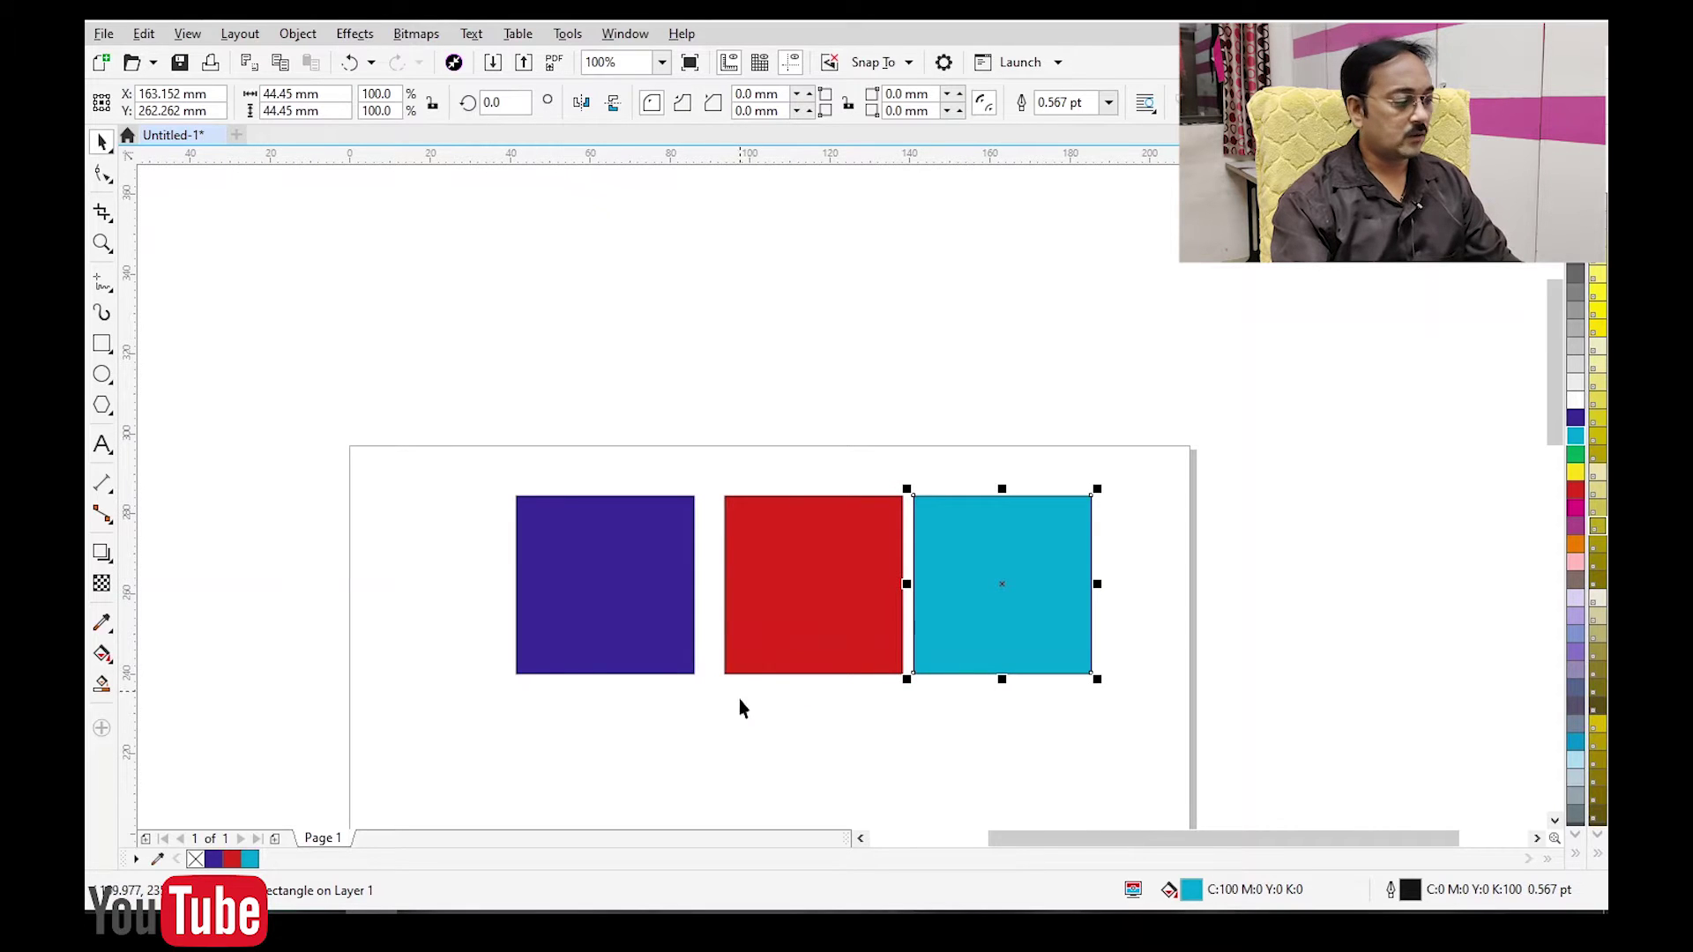
pyautogui.press('z')
pyautogui.moveTo(344, 456); pyautogui.dragTo(1313, 757)
pyautogui.click(1134, 744)
pyautogui.click(1092, 558)
pyautogui.click(540, 491)
pyautogui.click(824, 522)
pyautogui.click(1032, 536)
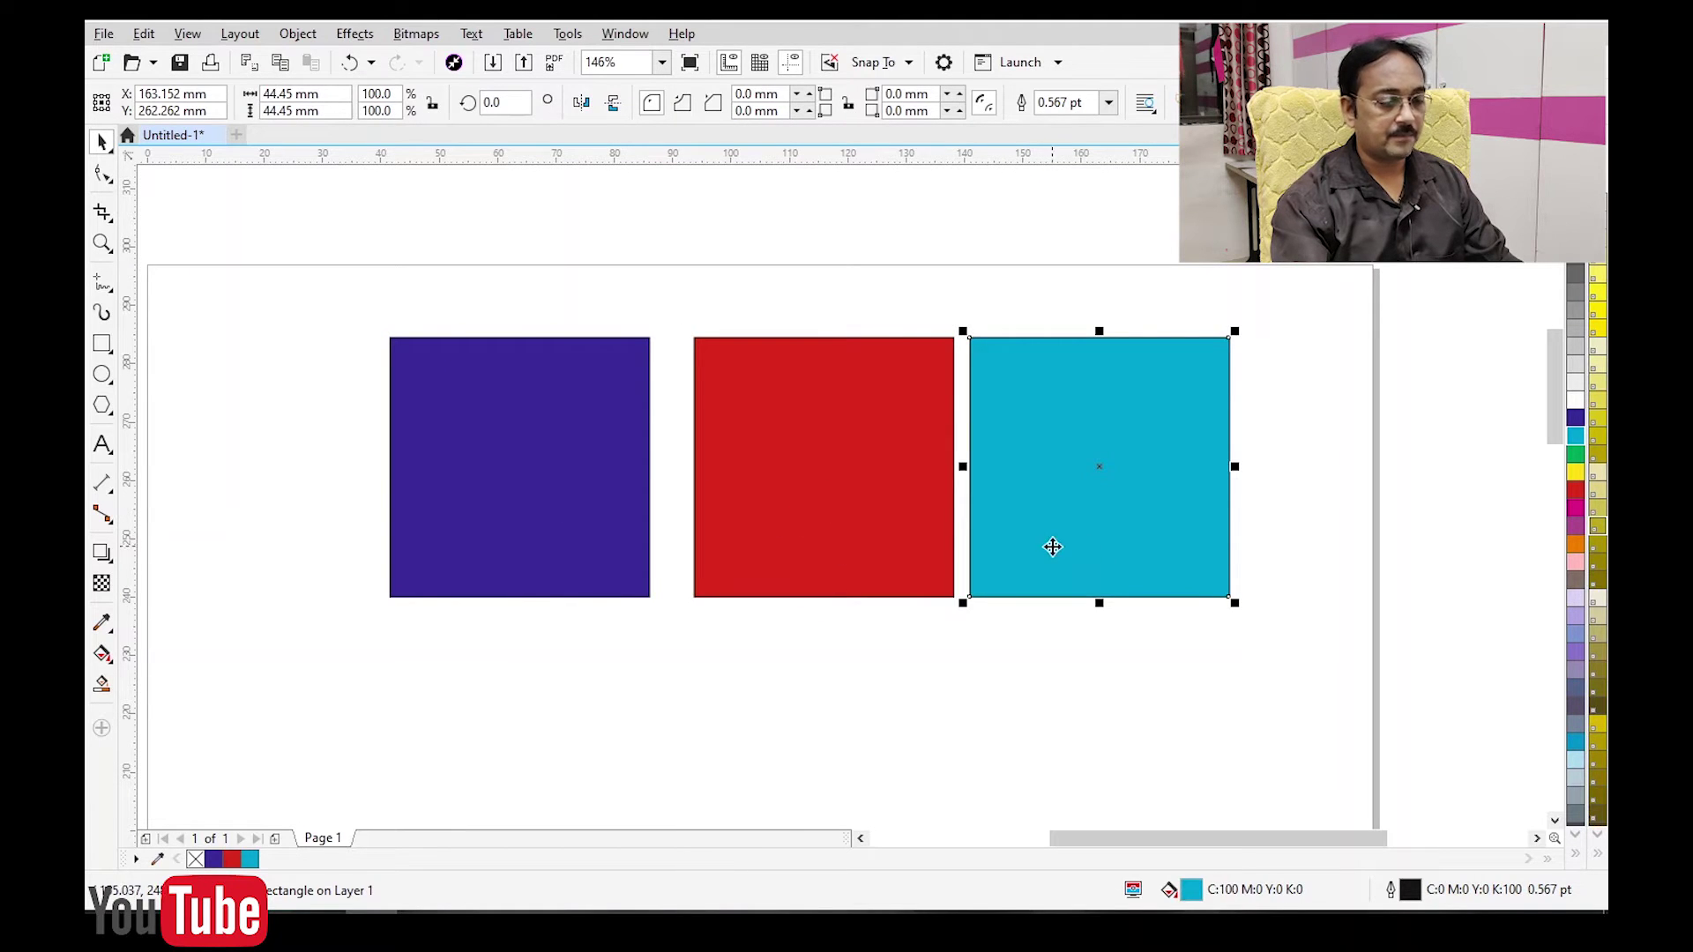
pyautogui.click(1142, 701)
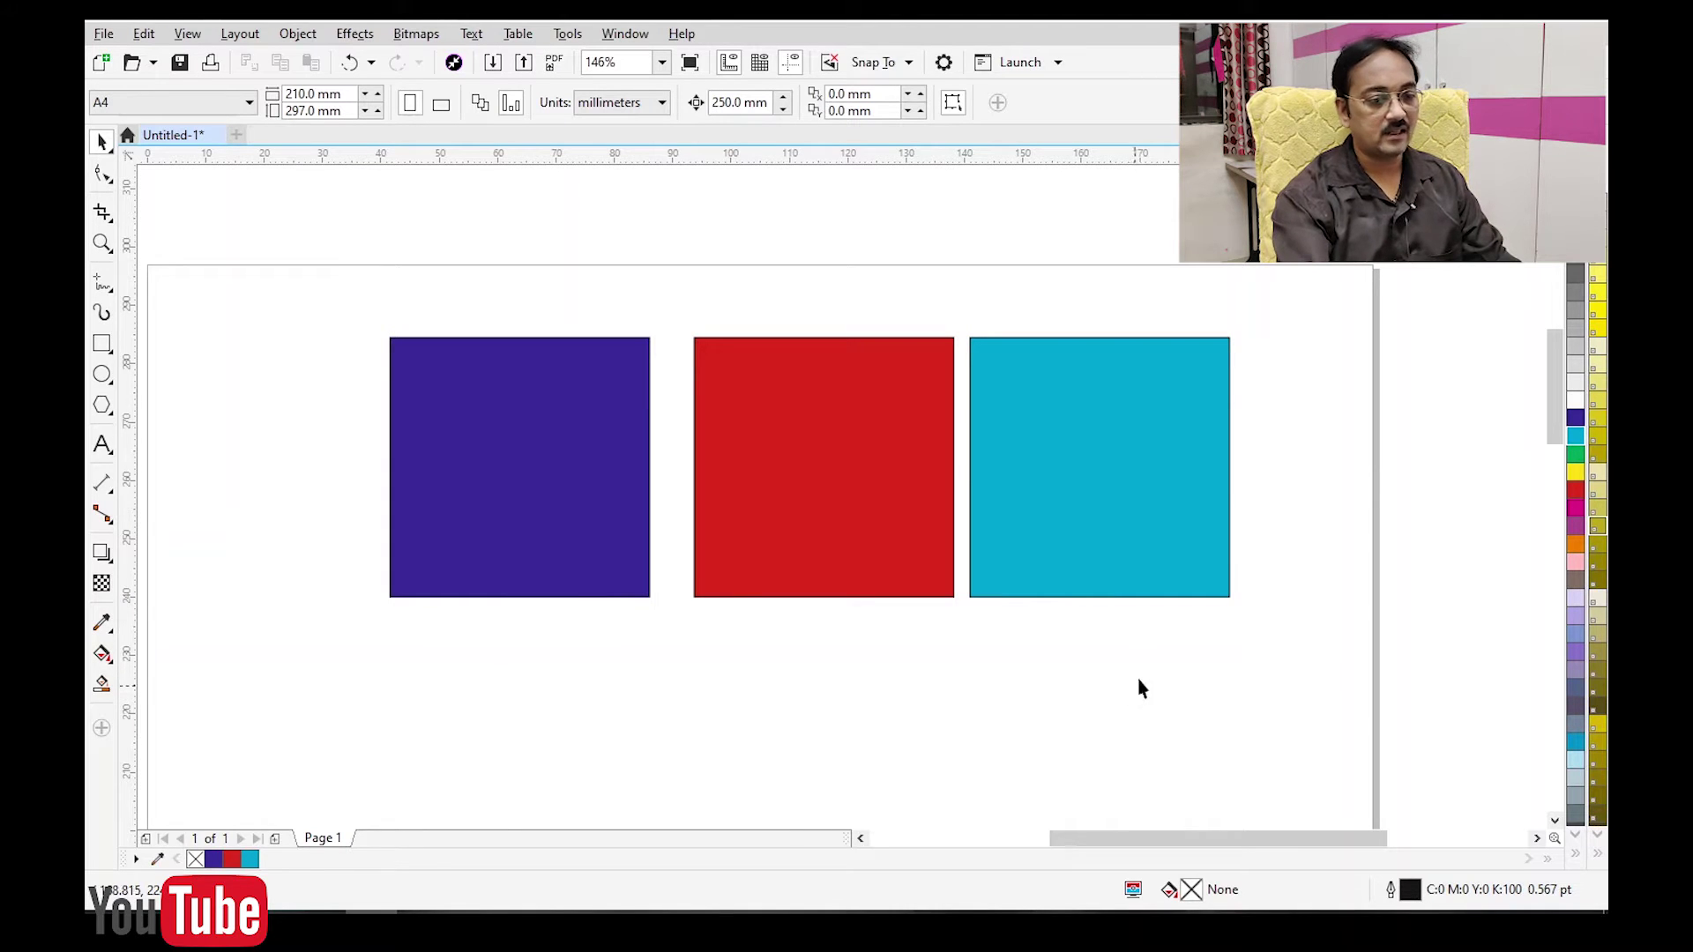
# Draw another square about 57 mm wide below the blue square.
pyautogui.moveTo(817, 707); pyautogui.dragTo(876, 538)
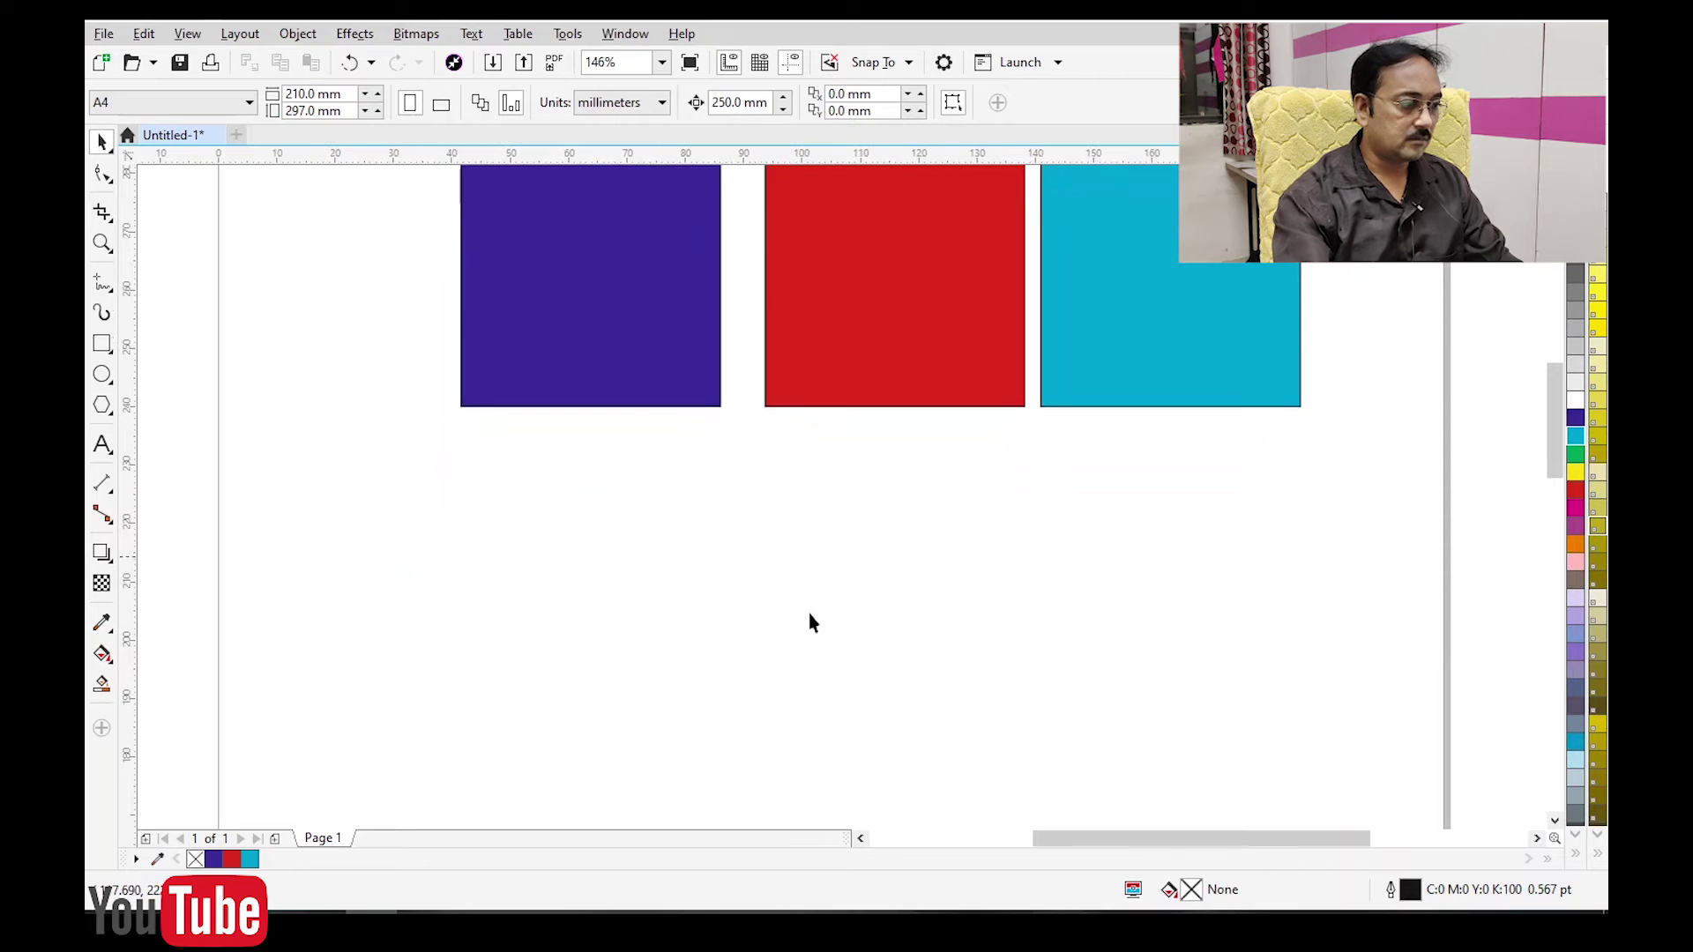
pyautogui.click(102, 344)
pyautogui.moveTo(627, 653)
pyautogui.mouseDown()
pyautogui.moveTo(797, 718)
pyautogui.moveTo(718, 722)
pyautogui.moveTo(727, 711)
pyautogui.mouseUp()
pyautogui.press('space')
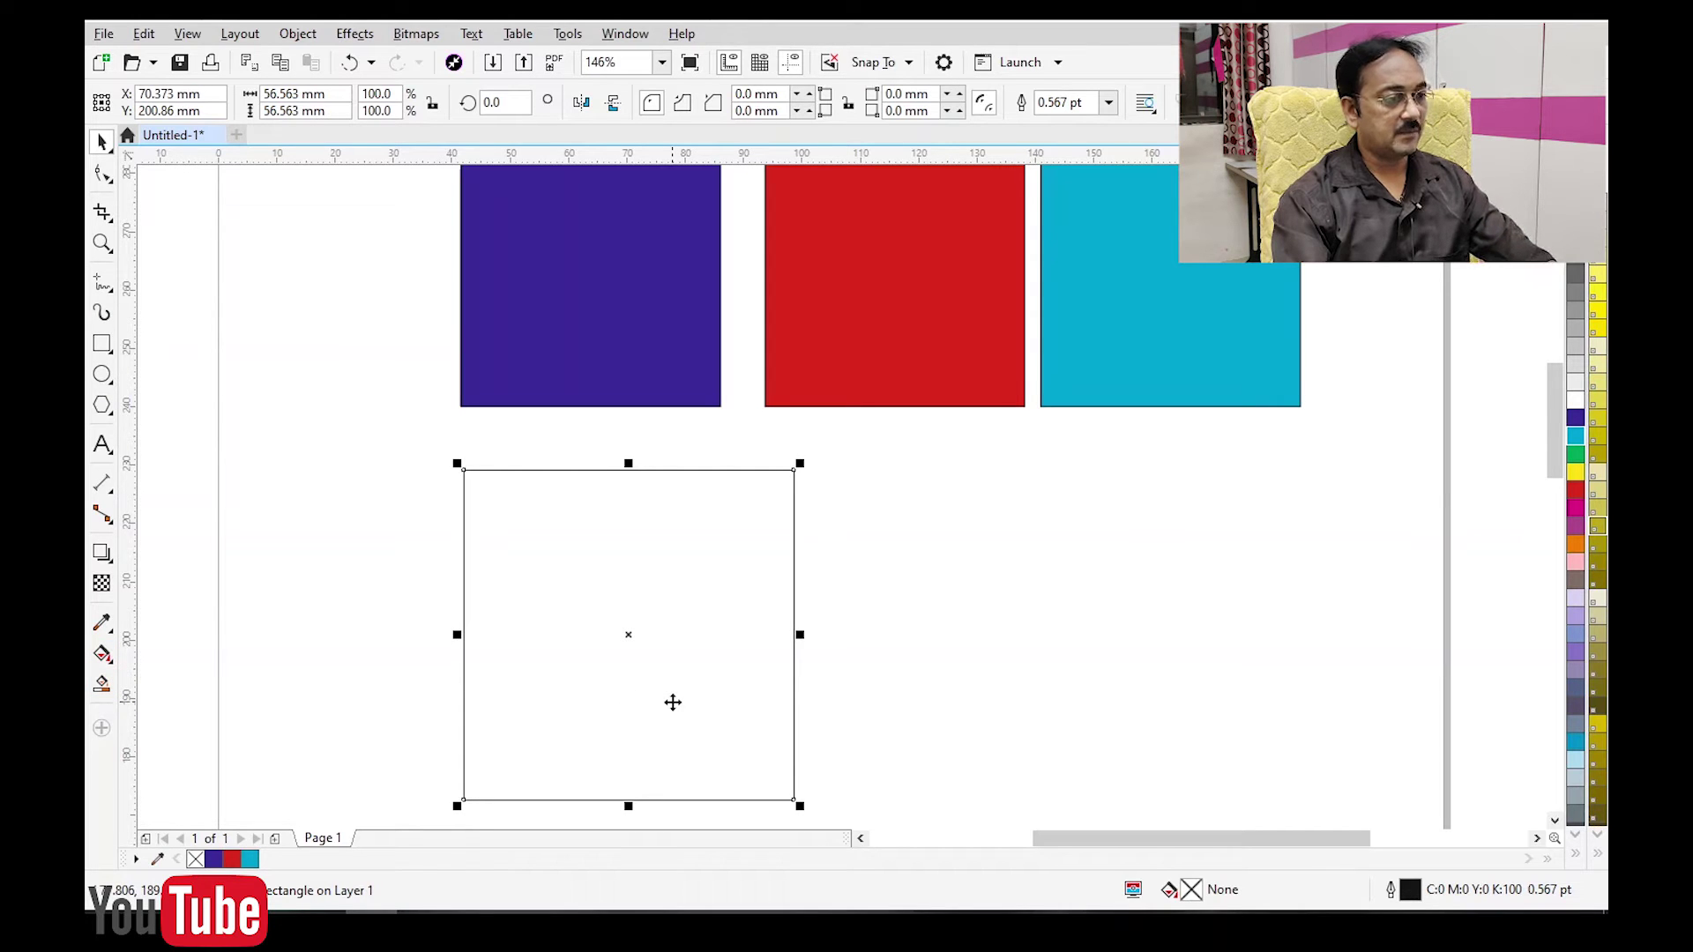
# Open the new square's uniform fill for editing and go through its magenta, yellow and black values.
pyautogui.hotkey('shift', 'F11')
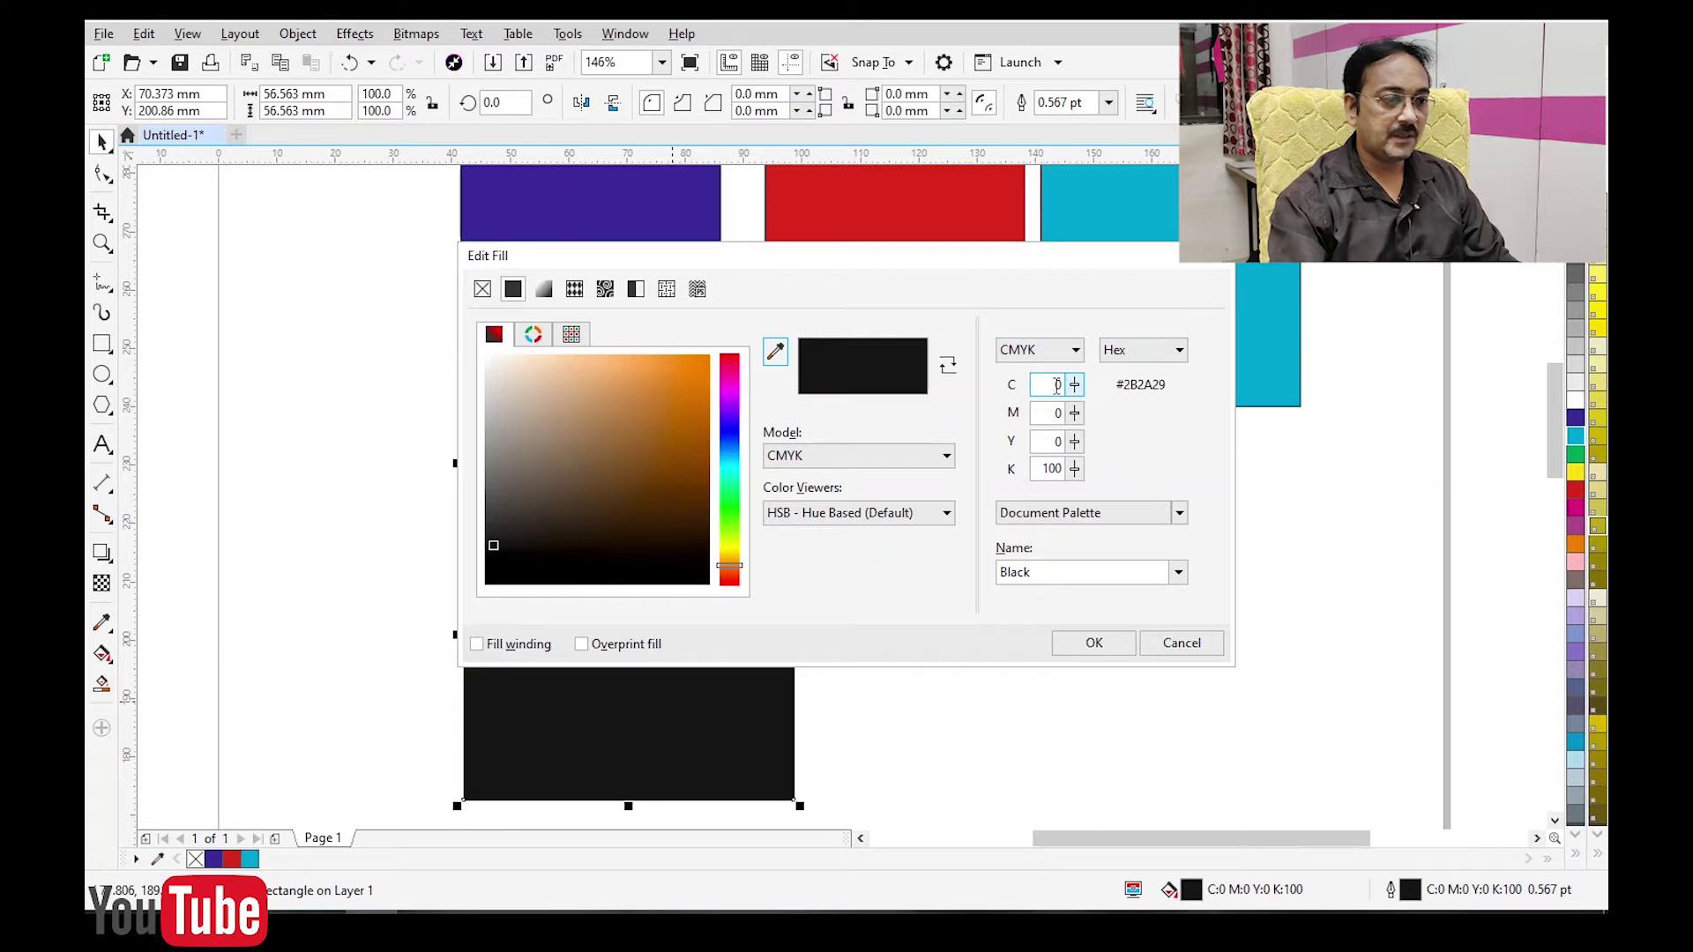
pyautogui.doubleClick(1051, 413)
pyautogui.doubleClick(1053, 441)
pyautogui.click(1049, 468)
pyautogui.doubleClick(1049, 468)
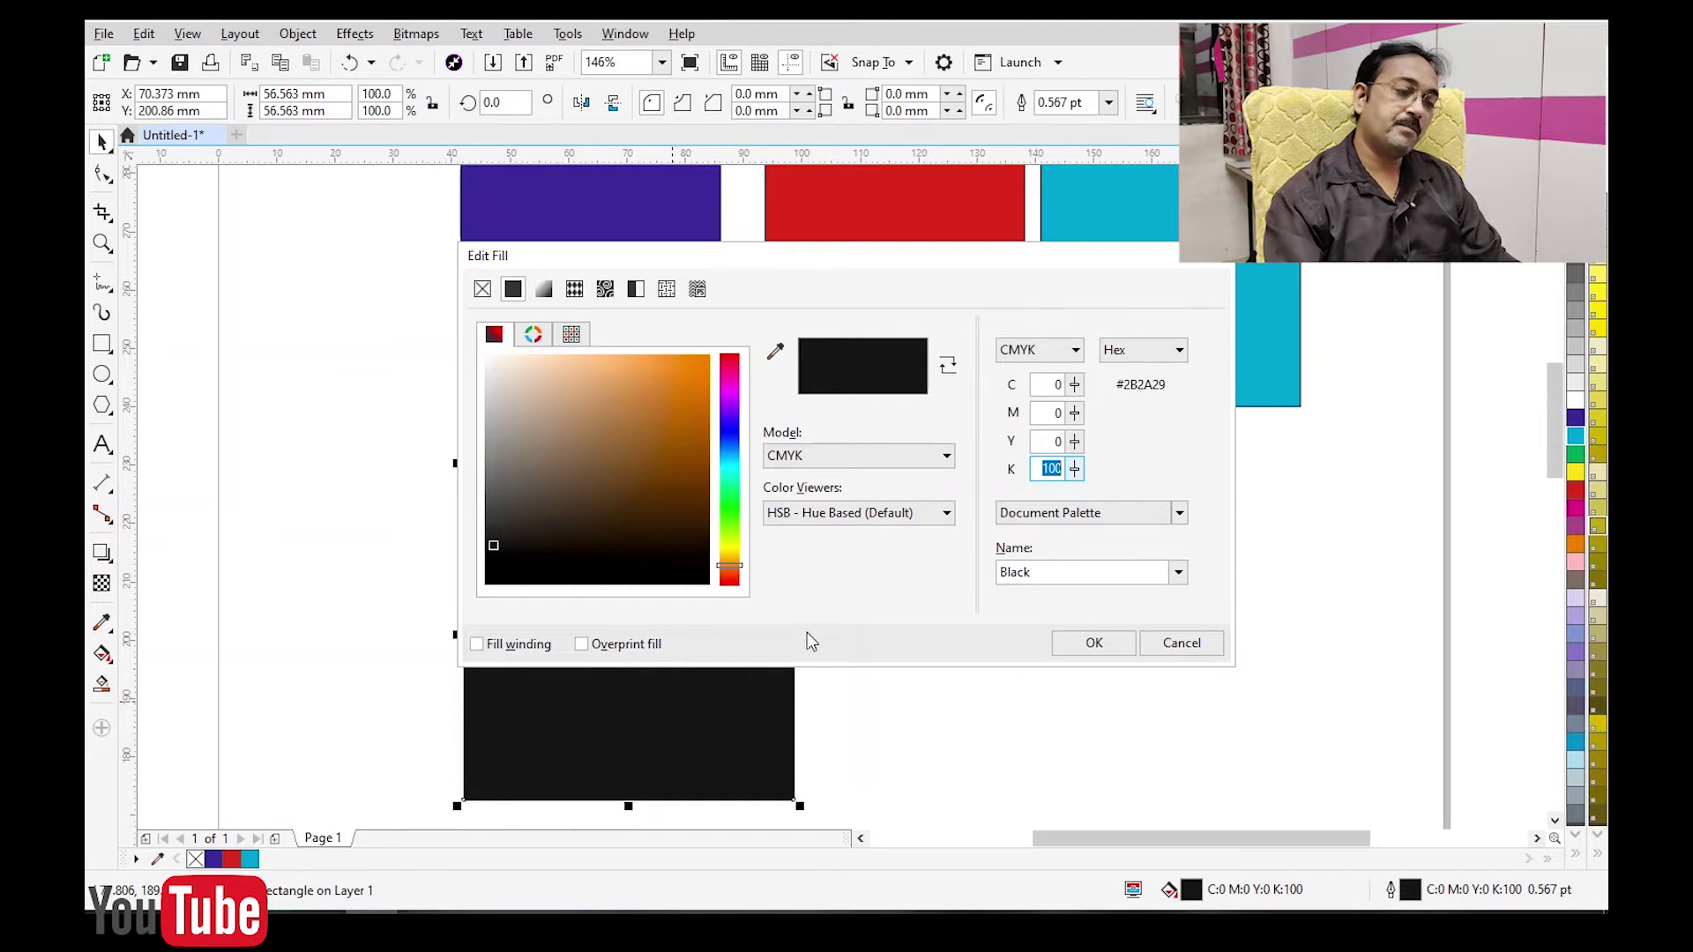
# Set the lower square's fill to C 50, M 100, Y 0, K 0 and apply it.
pyautogui.click(1050, 385)
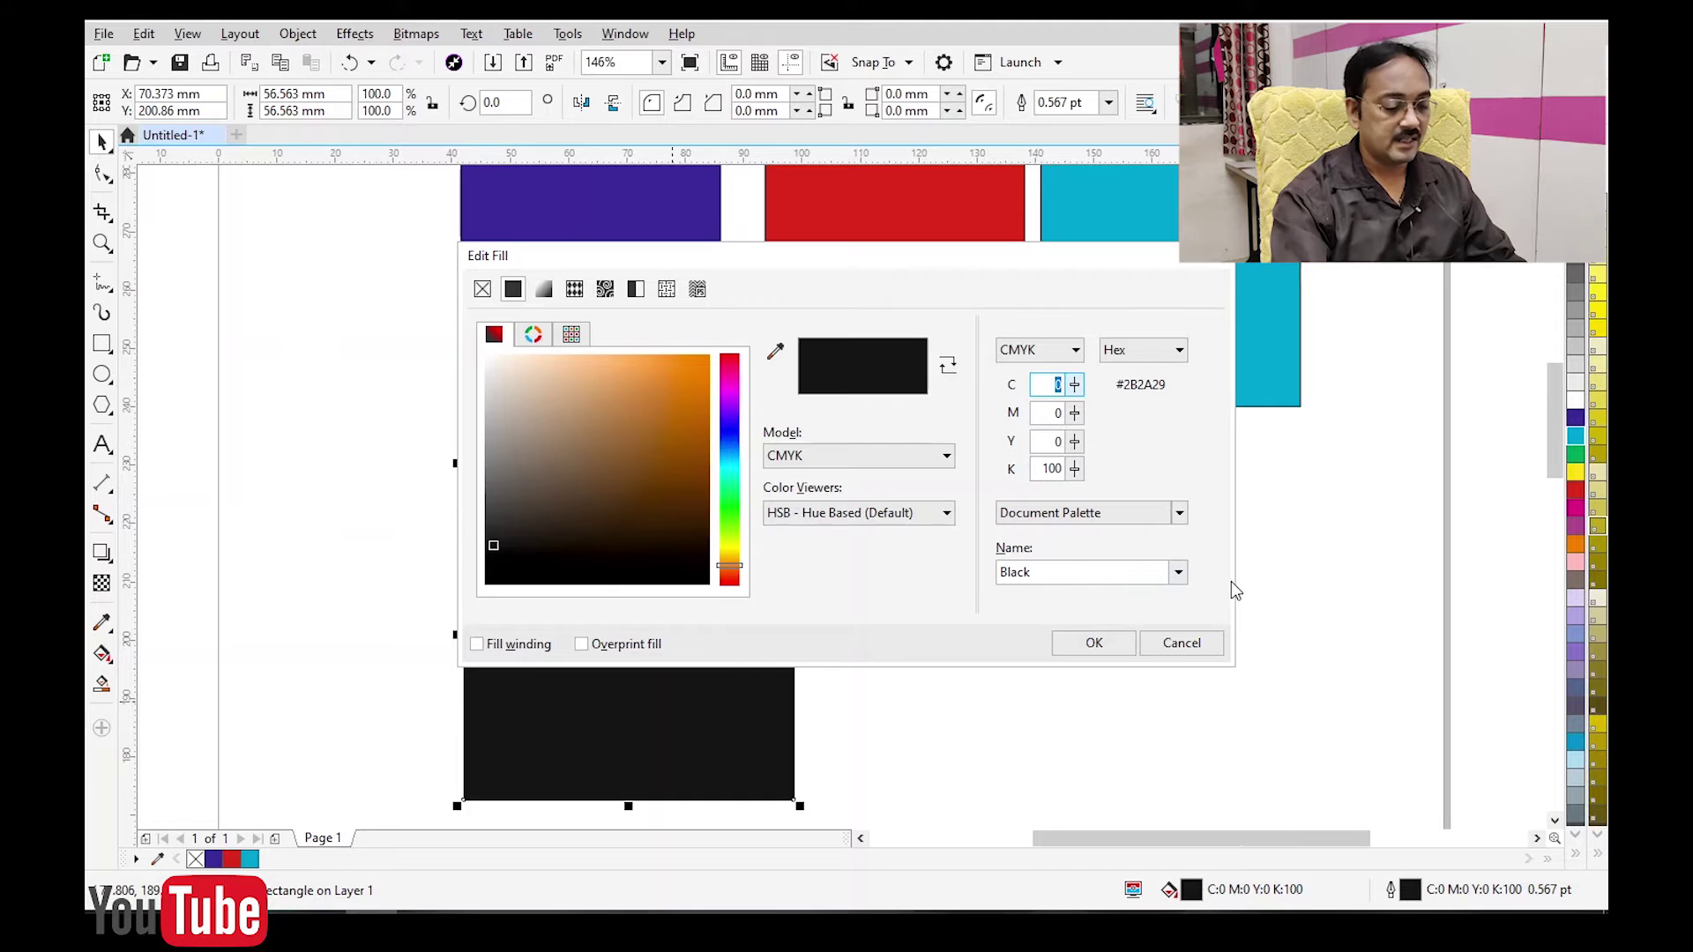
pyautogui.press('Tab')
pyautogui.press('Tab')
pyautogui.press('Tab')
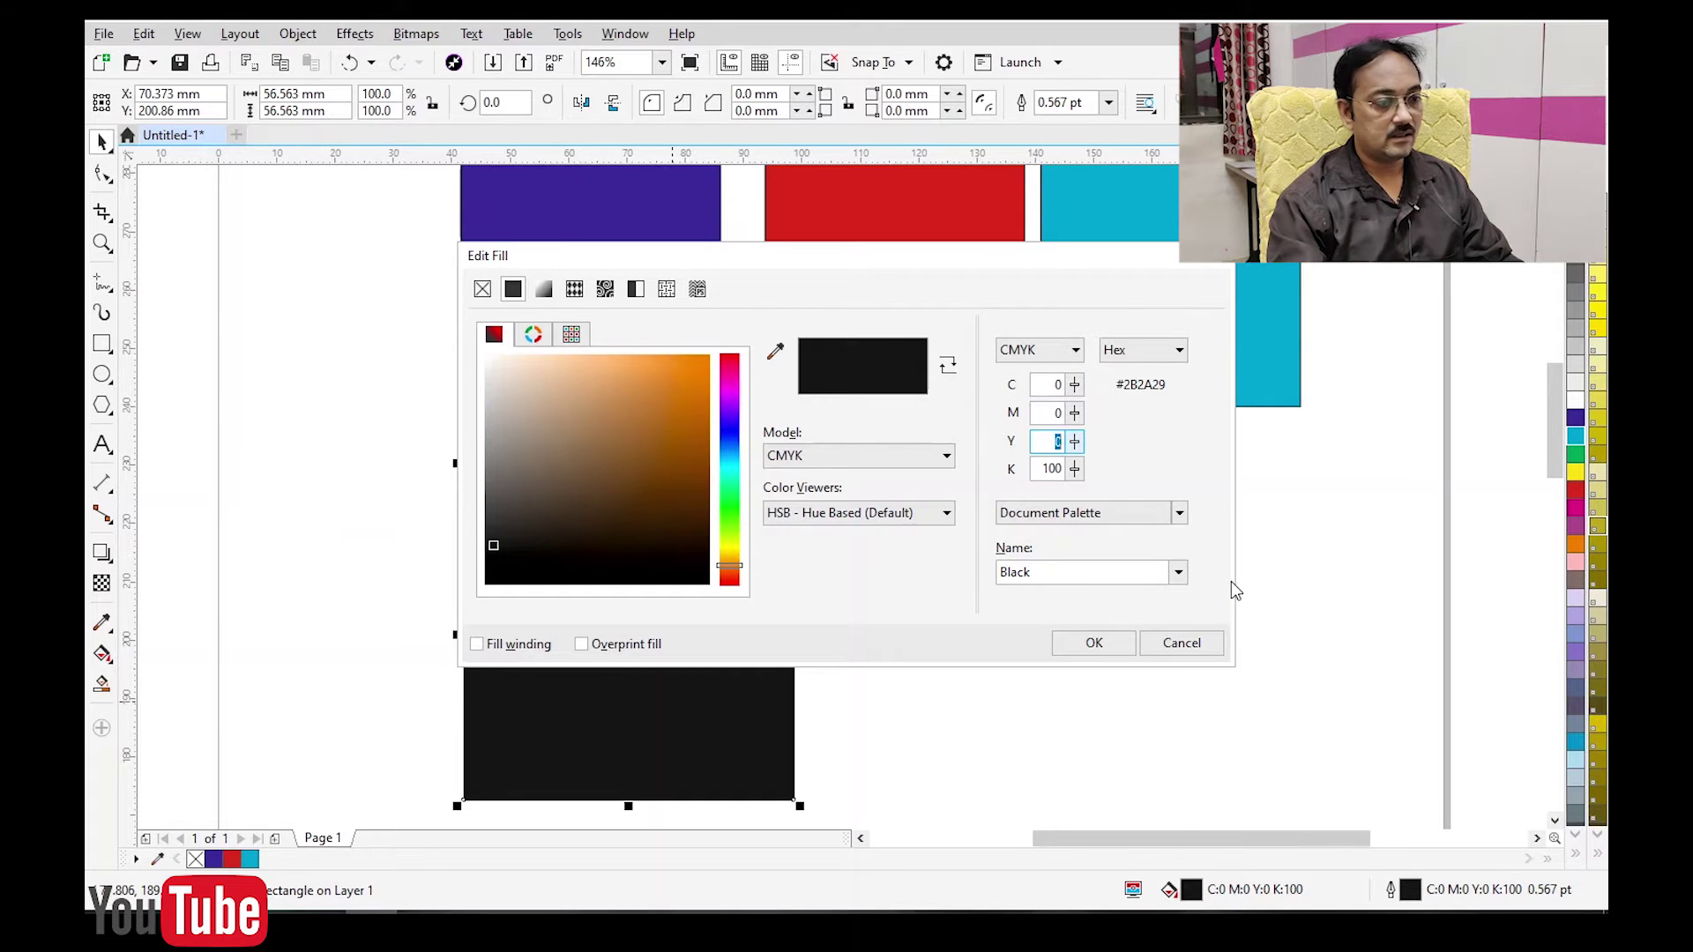
pyautogui.write('0')
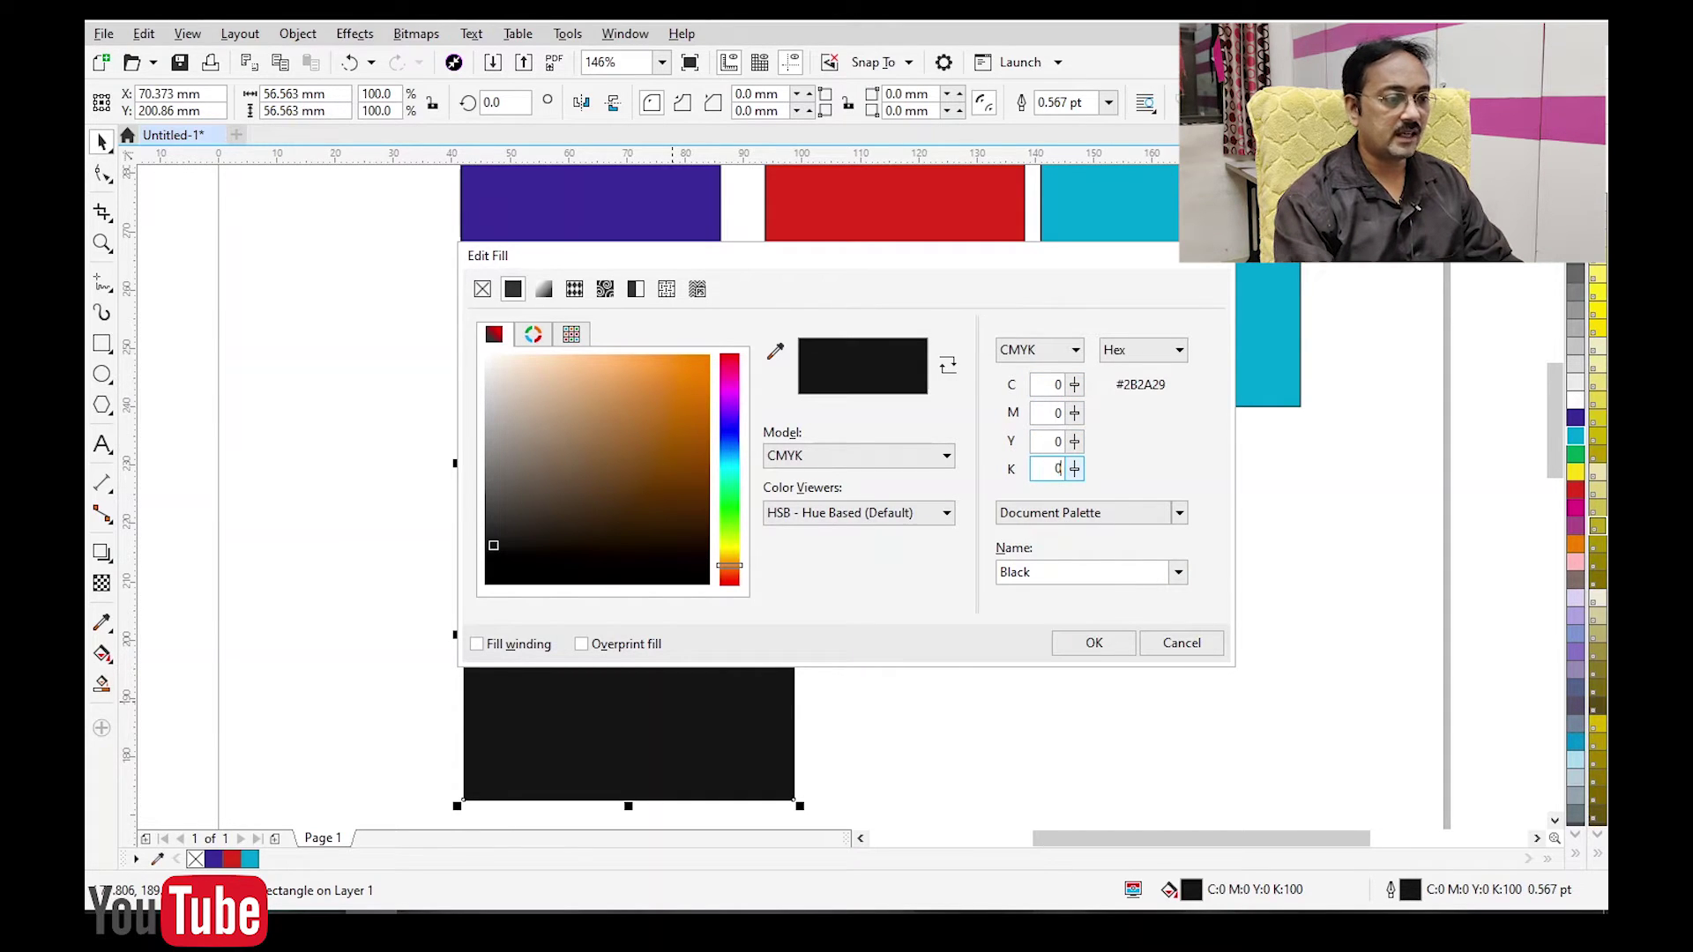
pyautogui.hotkey('shift', 'Tab')
pyautogui.hotkey('shift', 'Tab')
pyautogui.hotkey('shift', 'Tab')
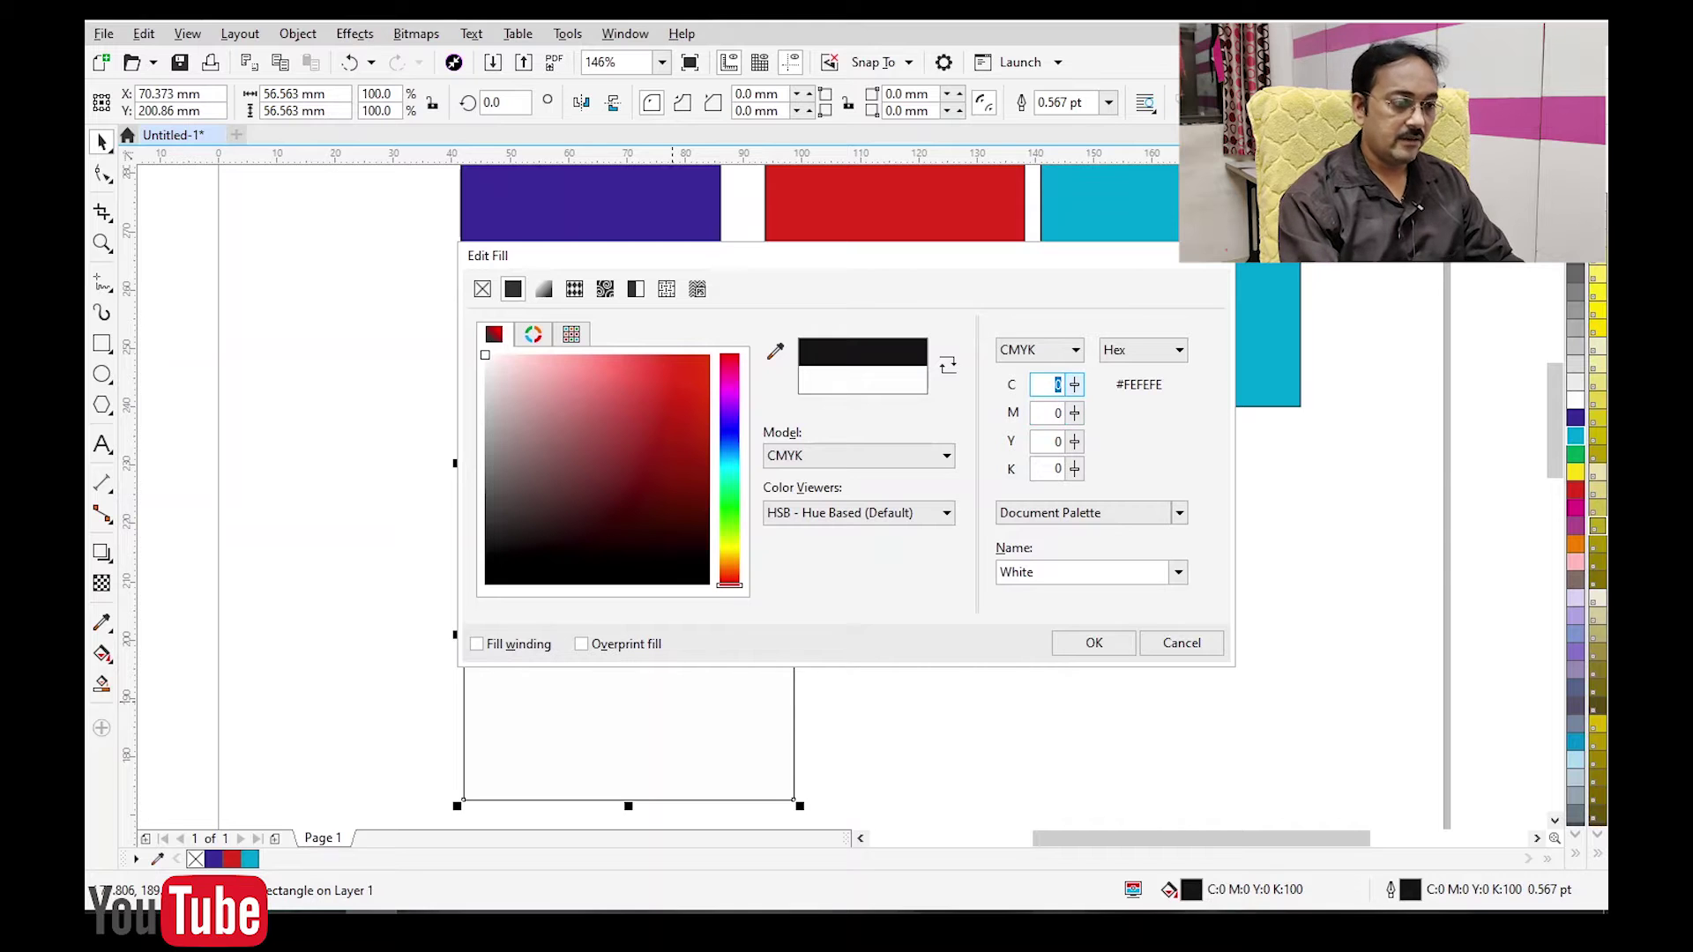
pyautogui.press('Tab')
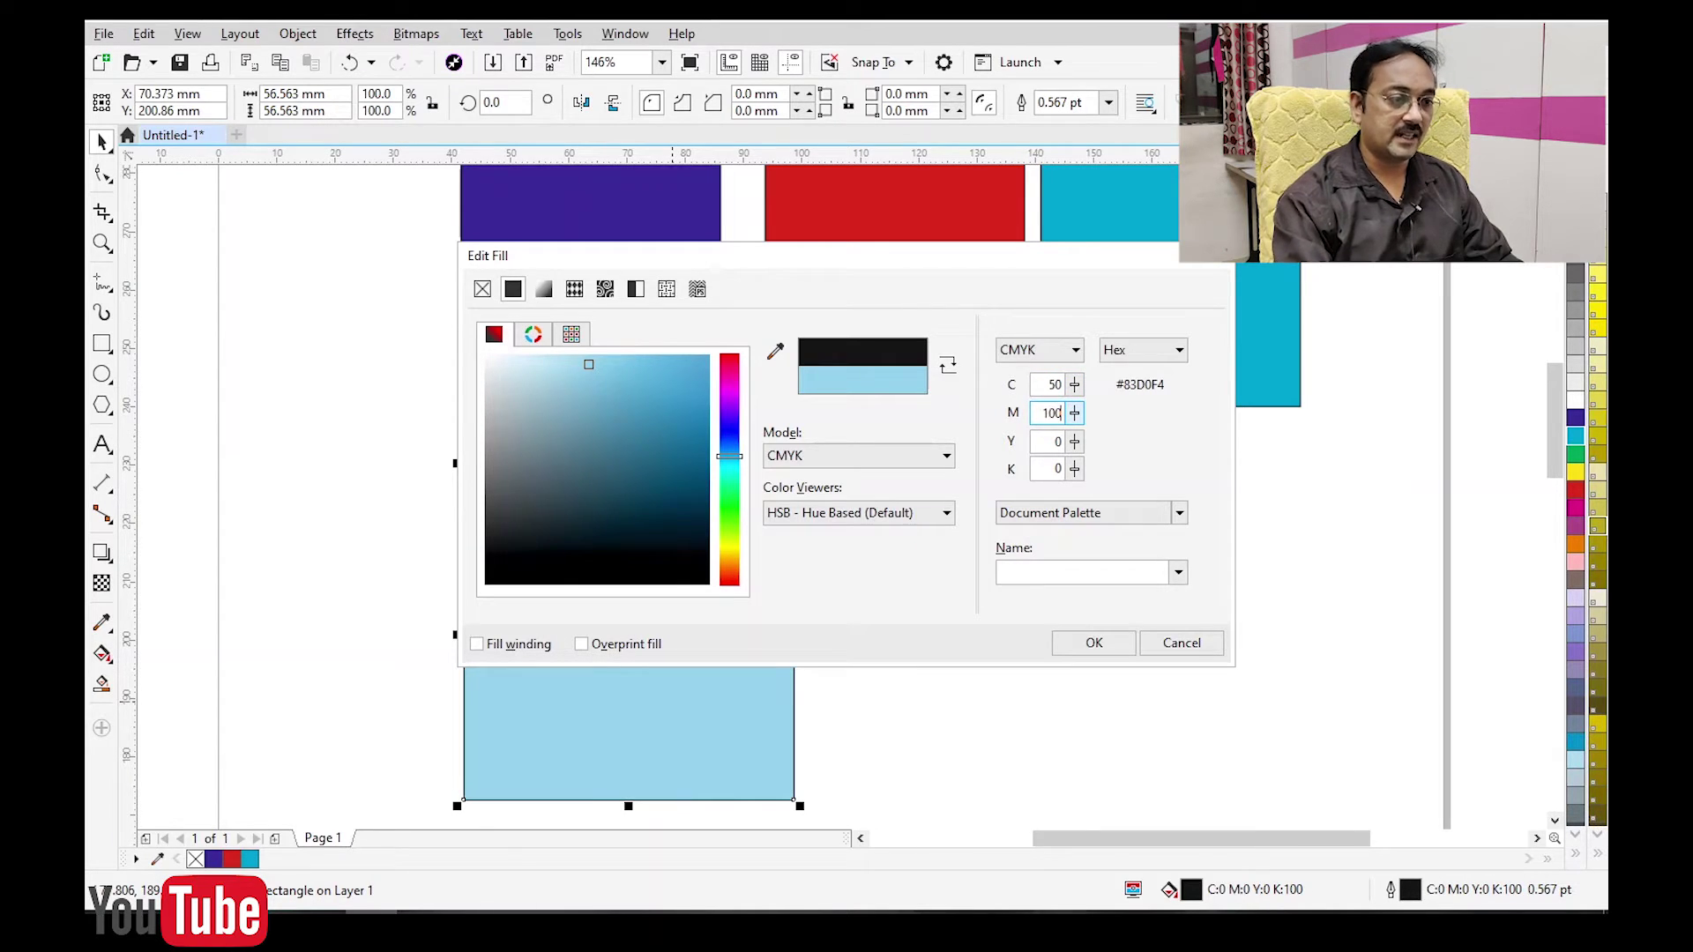
pyautogui.press('Tab')
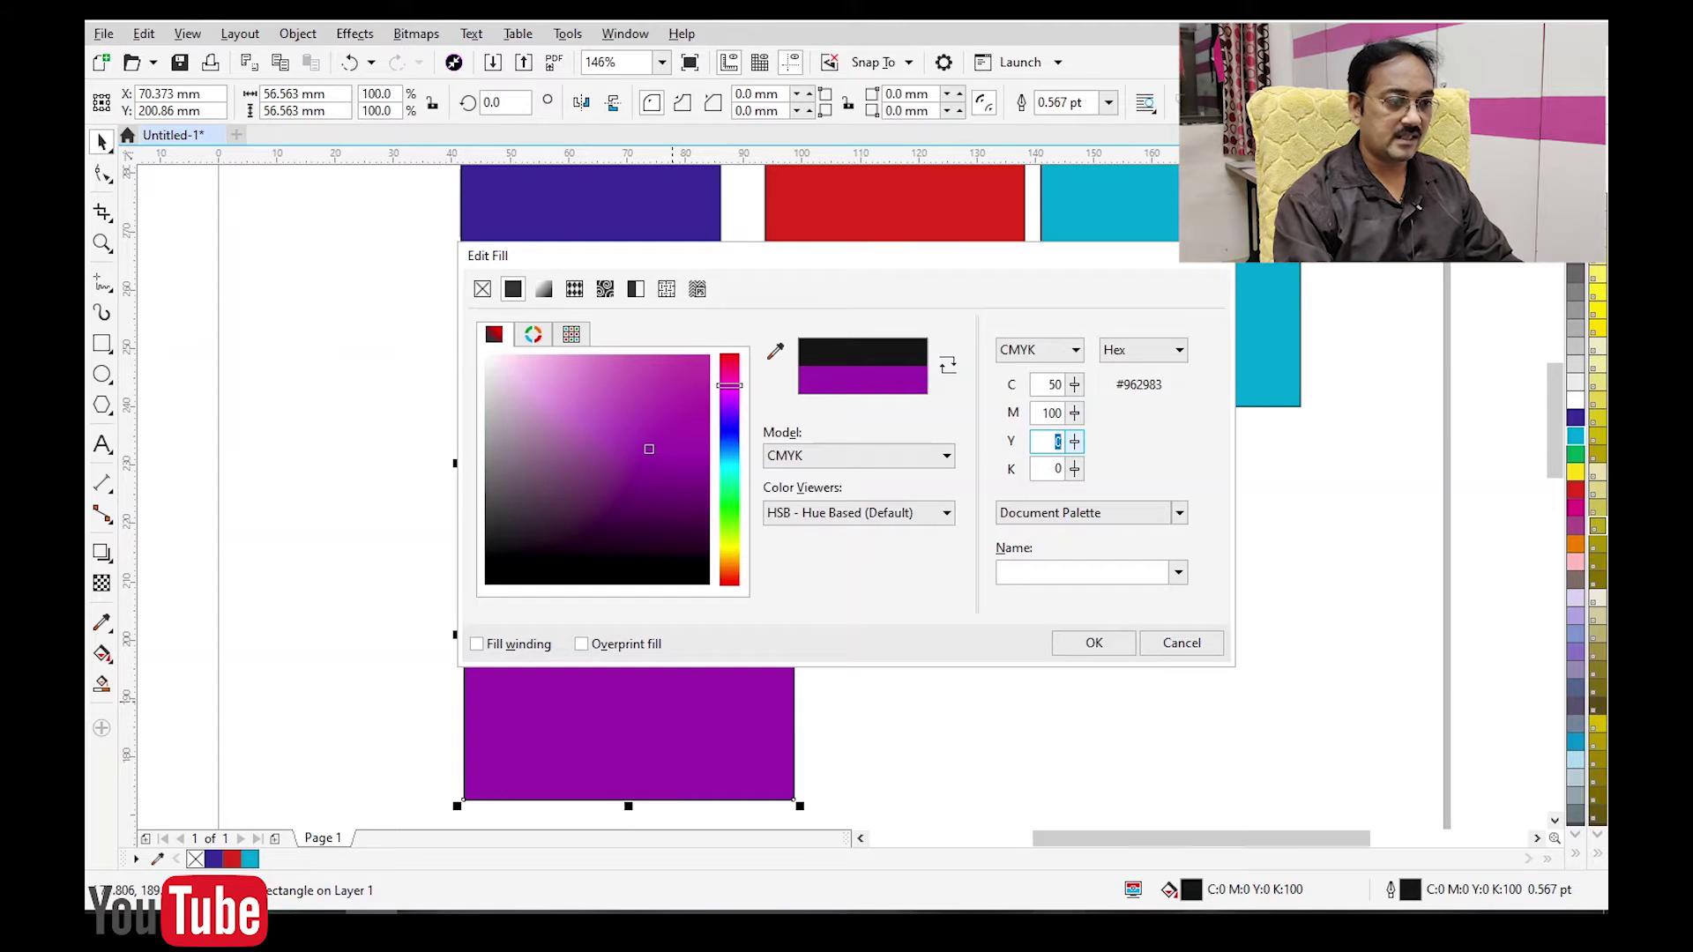
pyautogui.click(1093, 643)
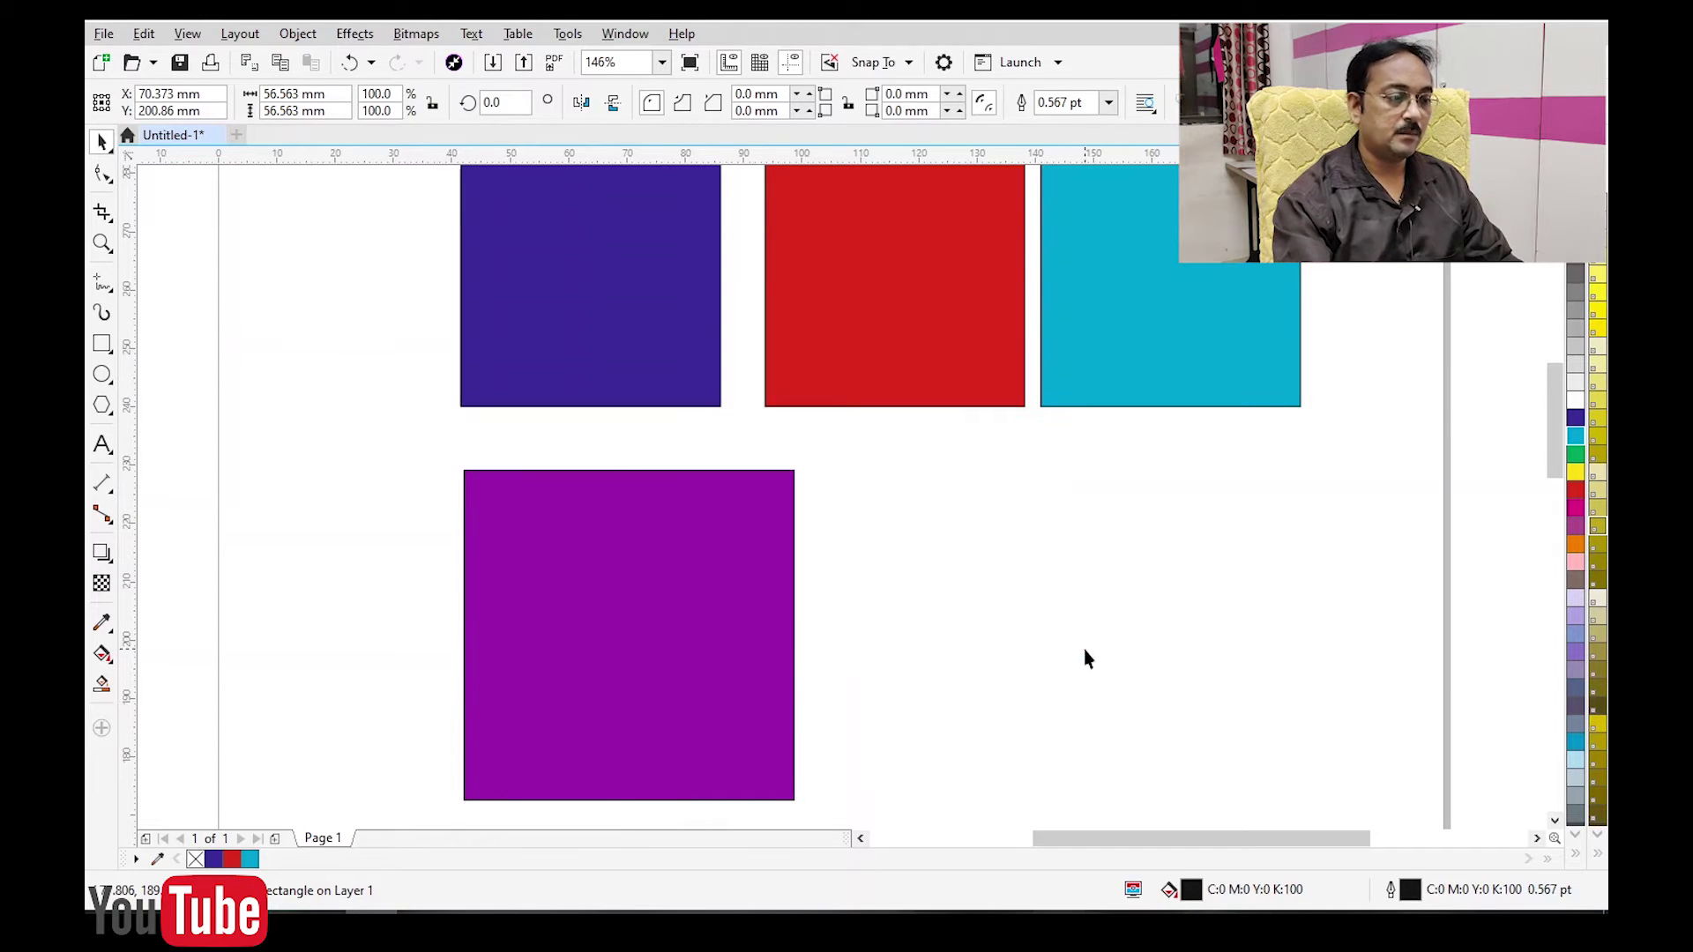
# Move the purple square slightly up and to the left, and place a copy of it to its right at the same height.
pyautogui.moveTo(718, 646); pyautogui.dragTo(612, 615)
pyautogui.click(829, 605)
pyautogui.click(530, 627)
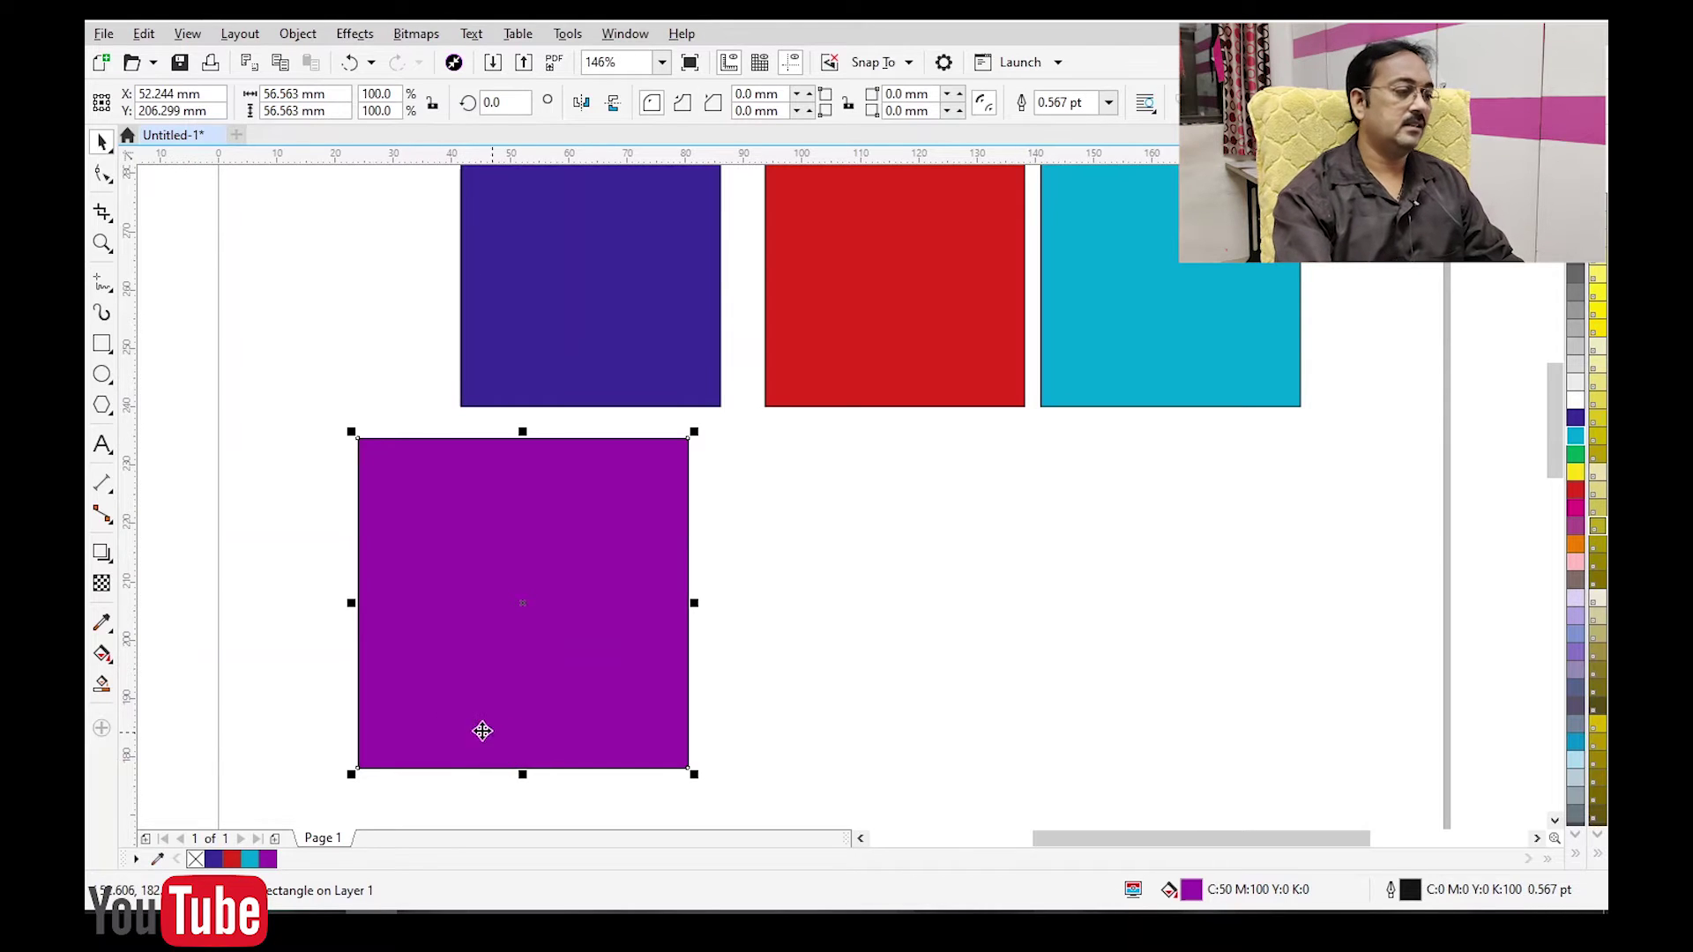
pyautogui.moveTo(446, 723); pyautogui.dragTo(857, 723)
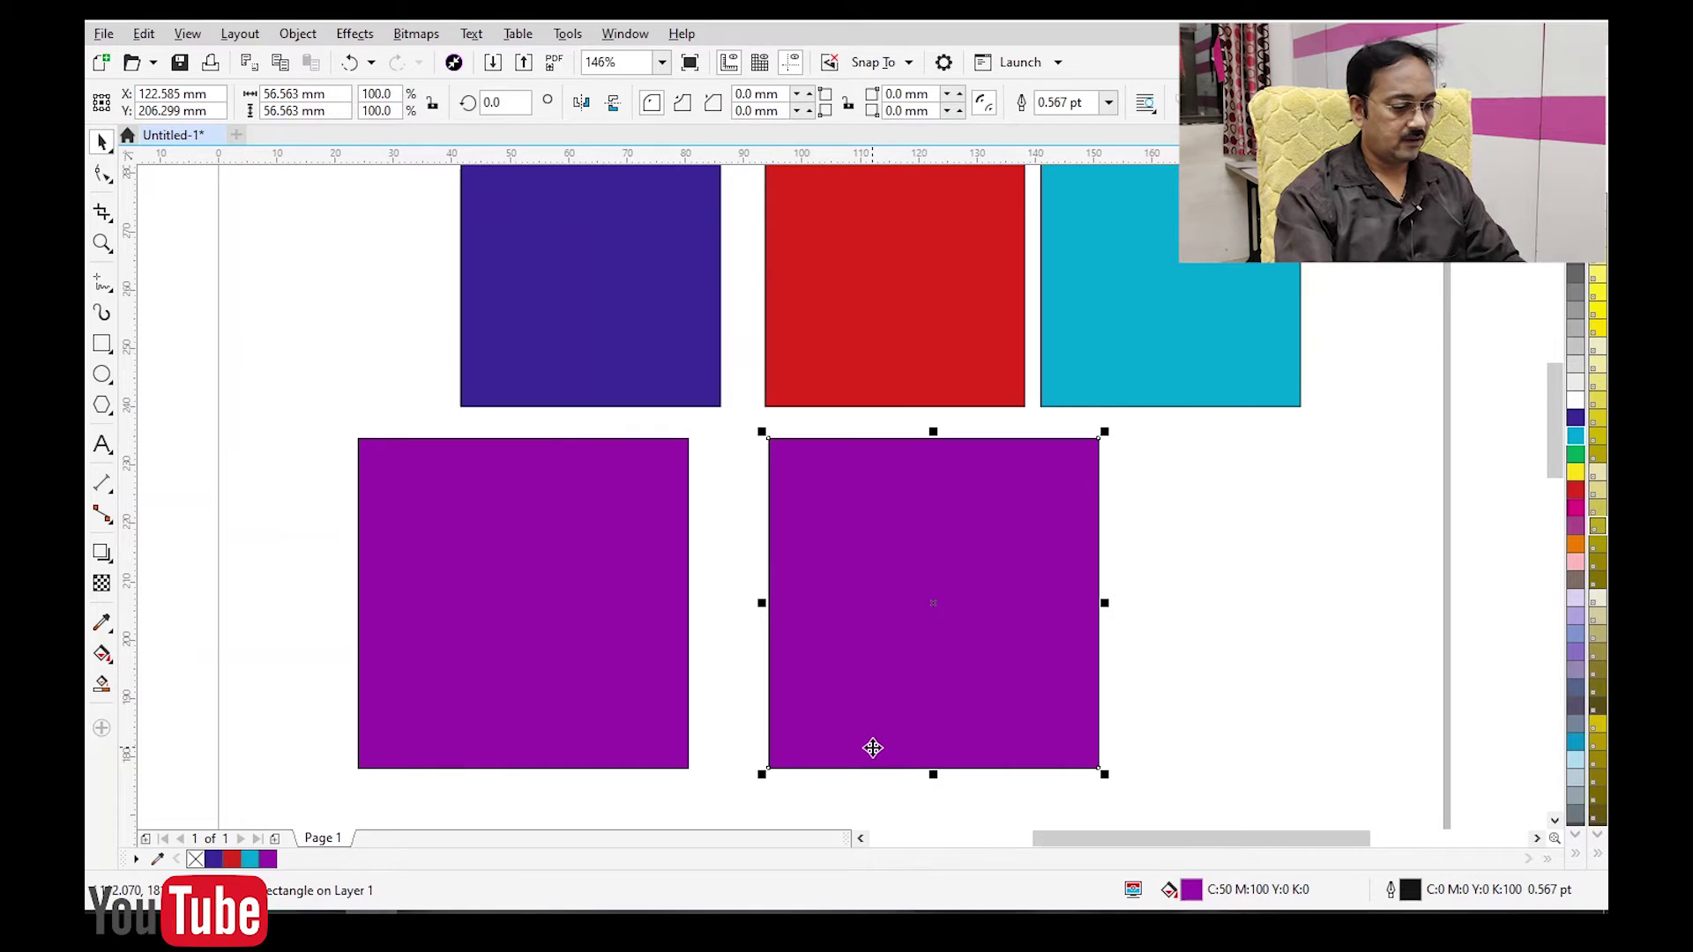
# Change the copied purple square's fill to C 60, M 0, Y 100, K 0.
pyautogui.hotkey('shift', 'F11')
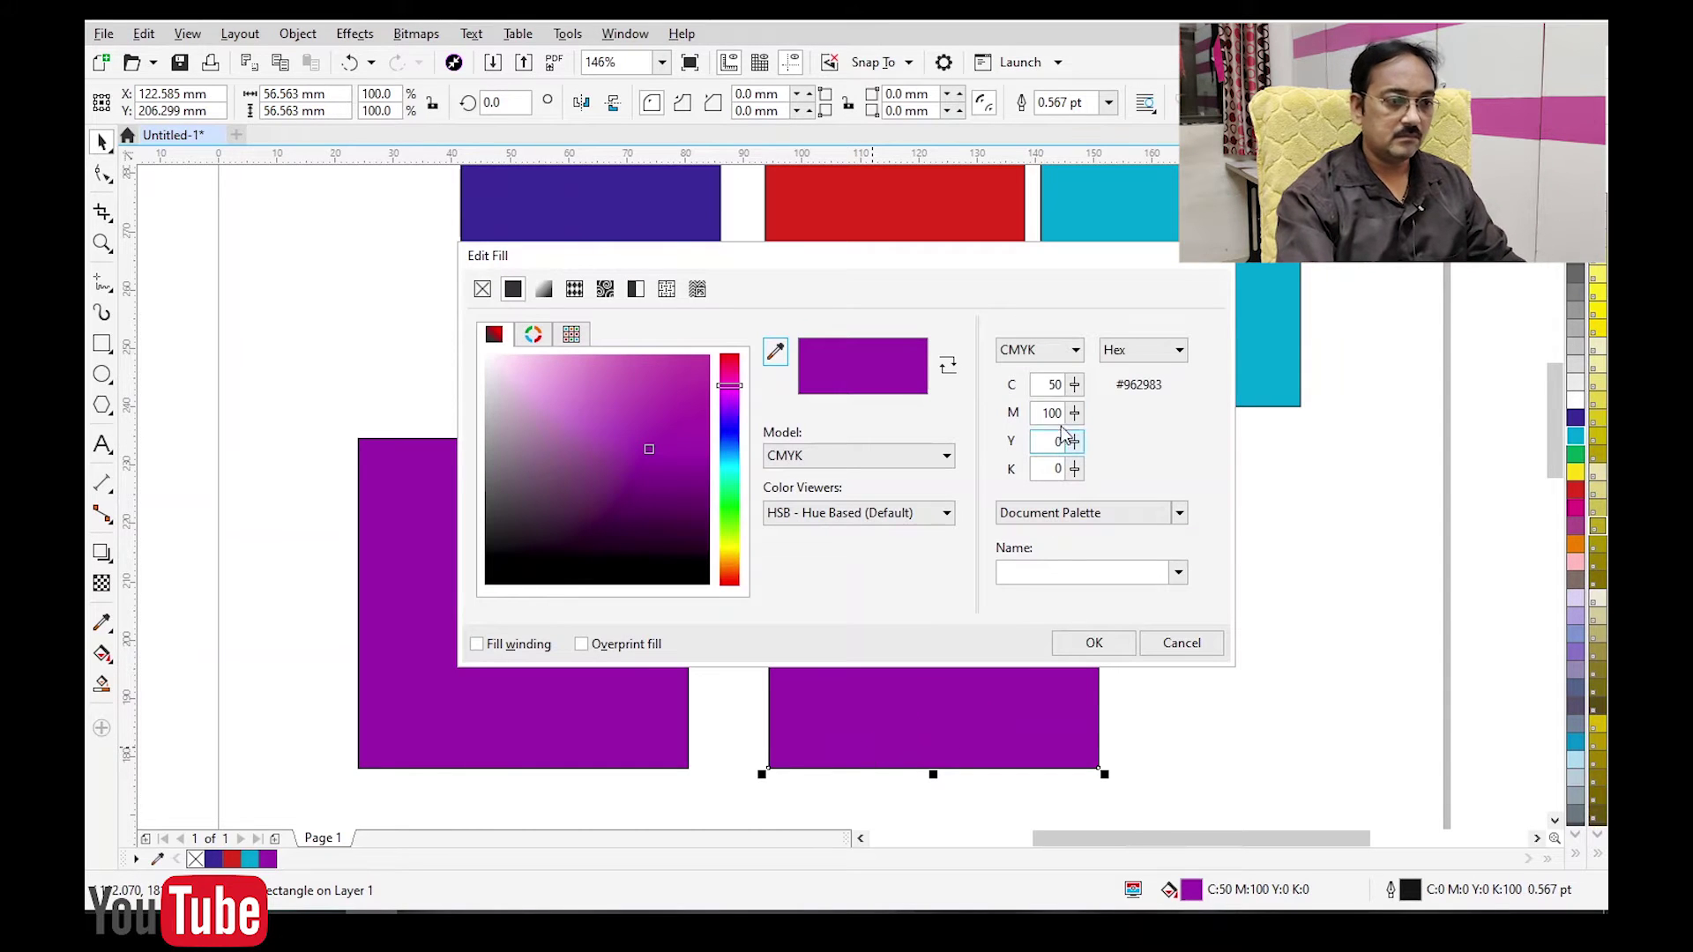
pyautogui.doubleClick(1057, 388)
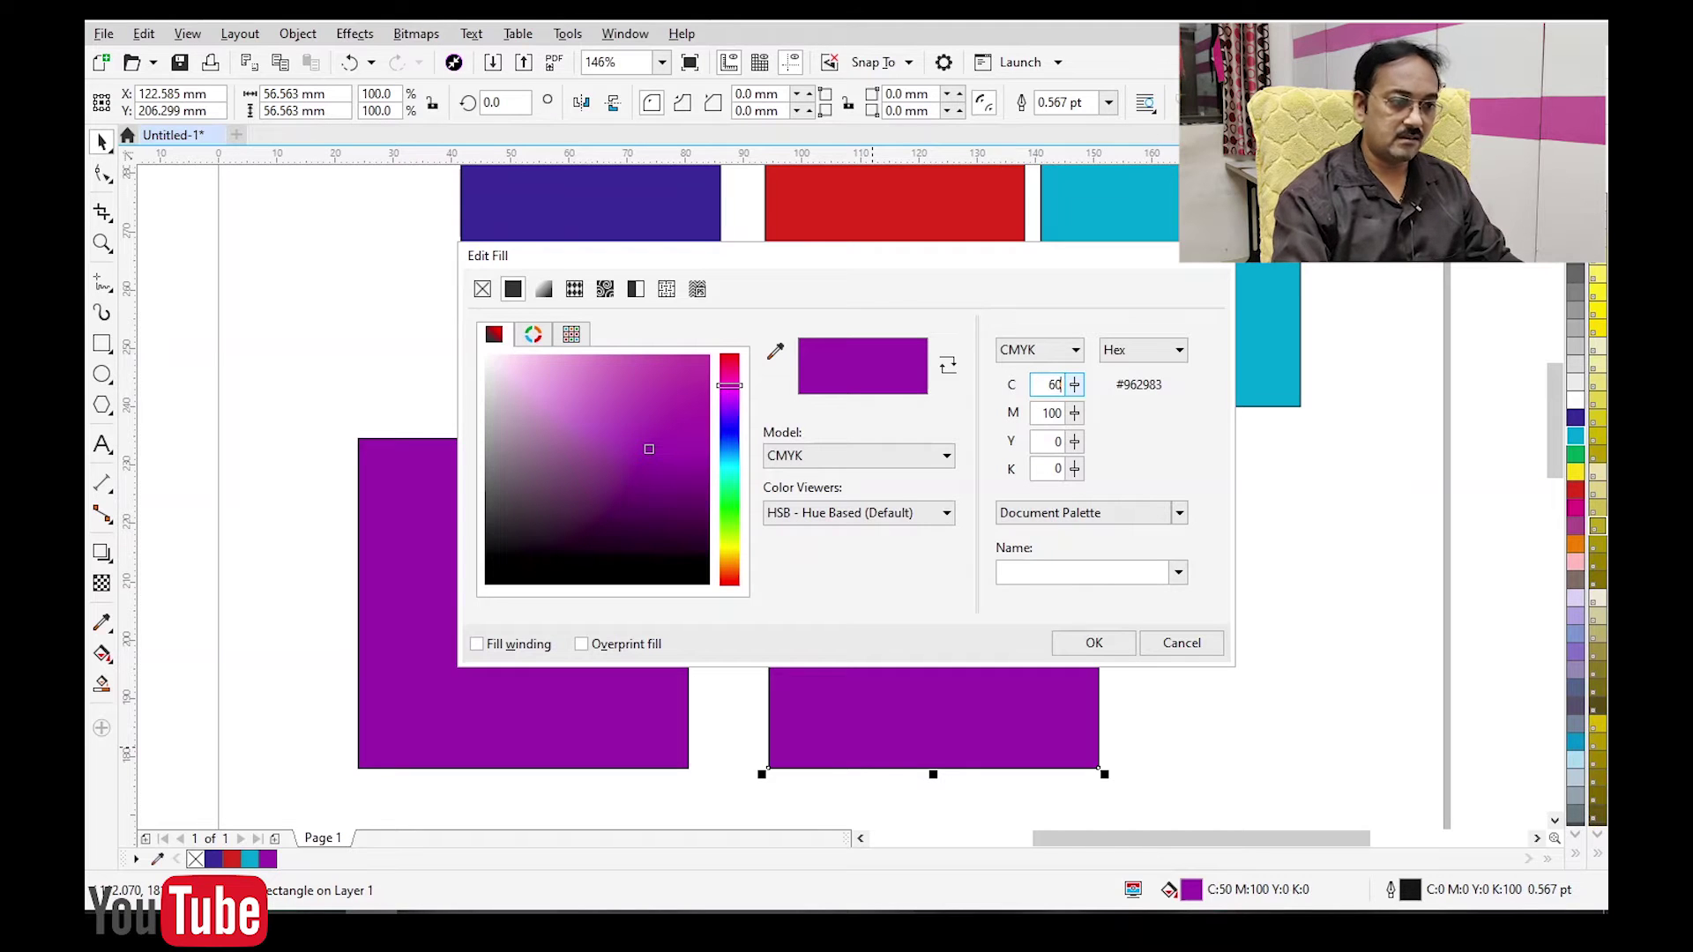
pyautogui.press('Tab')
pyautogui.write('0')
pyautogui.press('Tab')
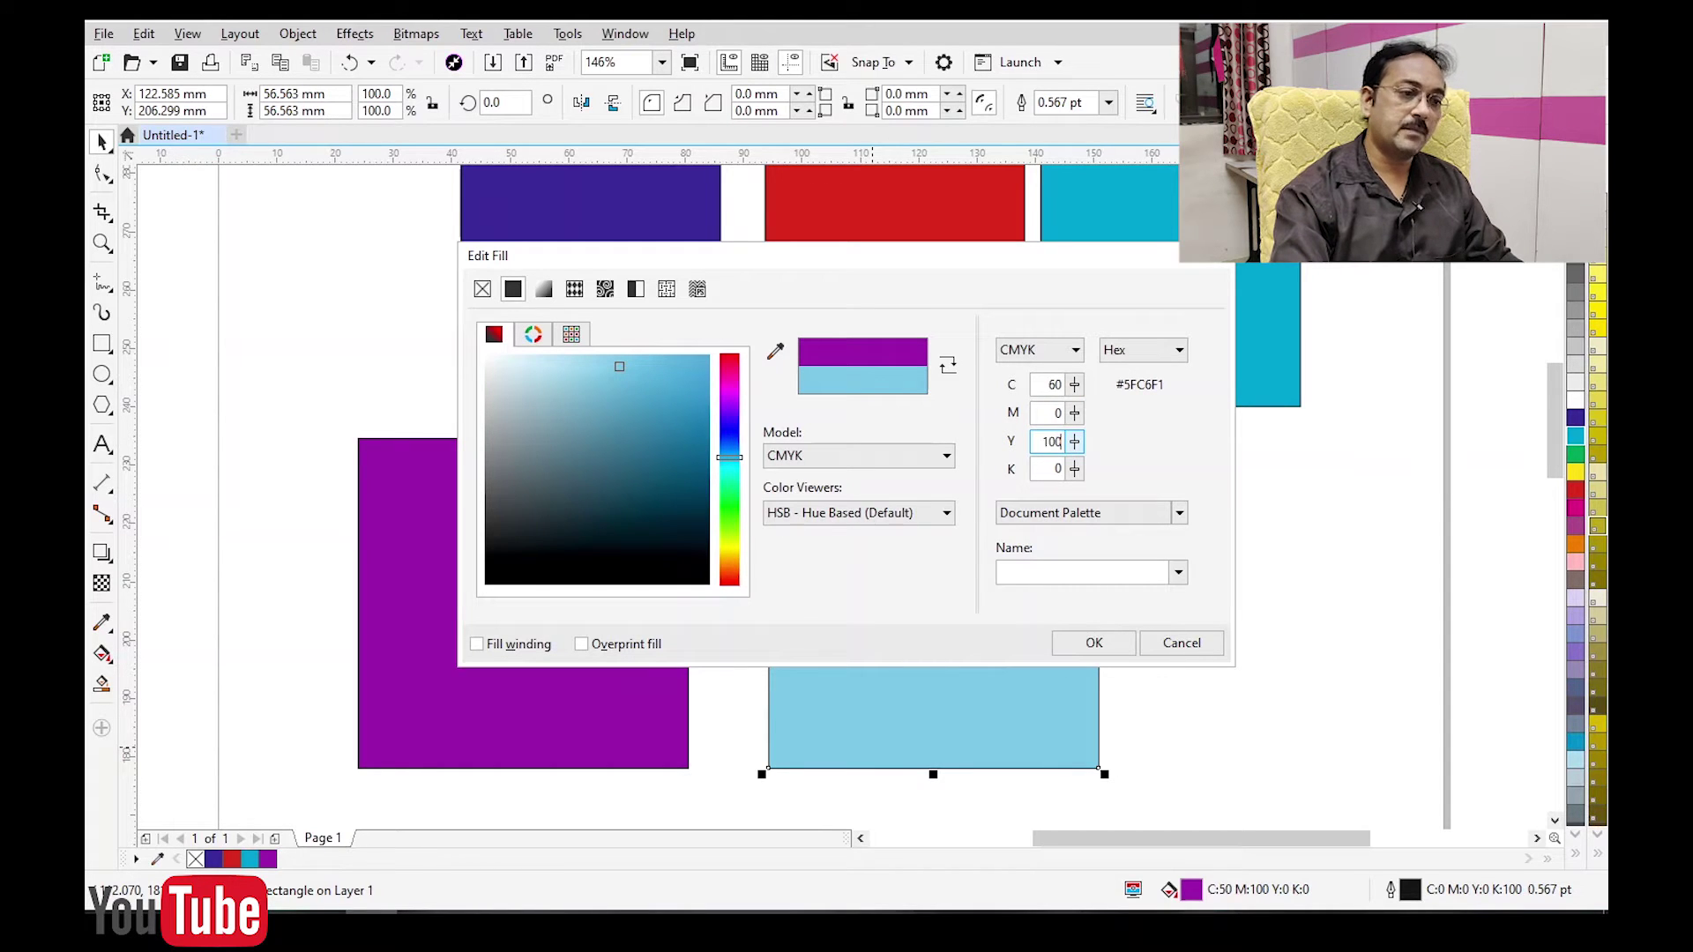
pyautogui.hotkey('shift', 'Tab')
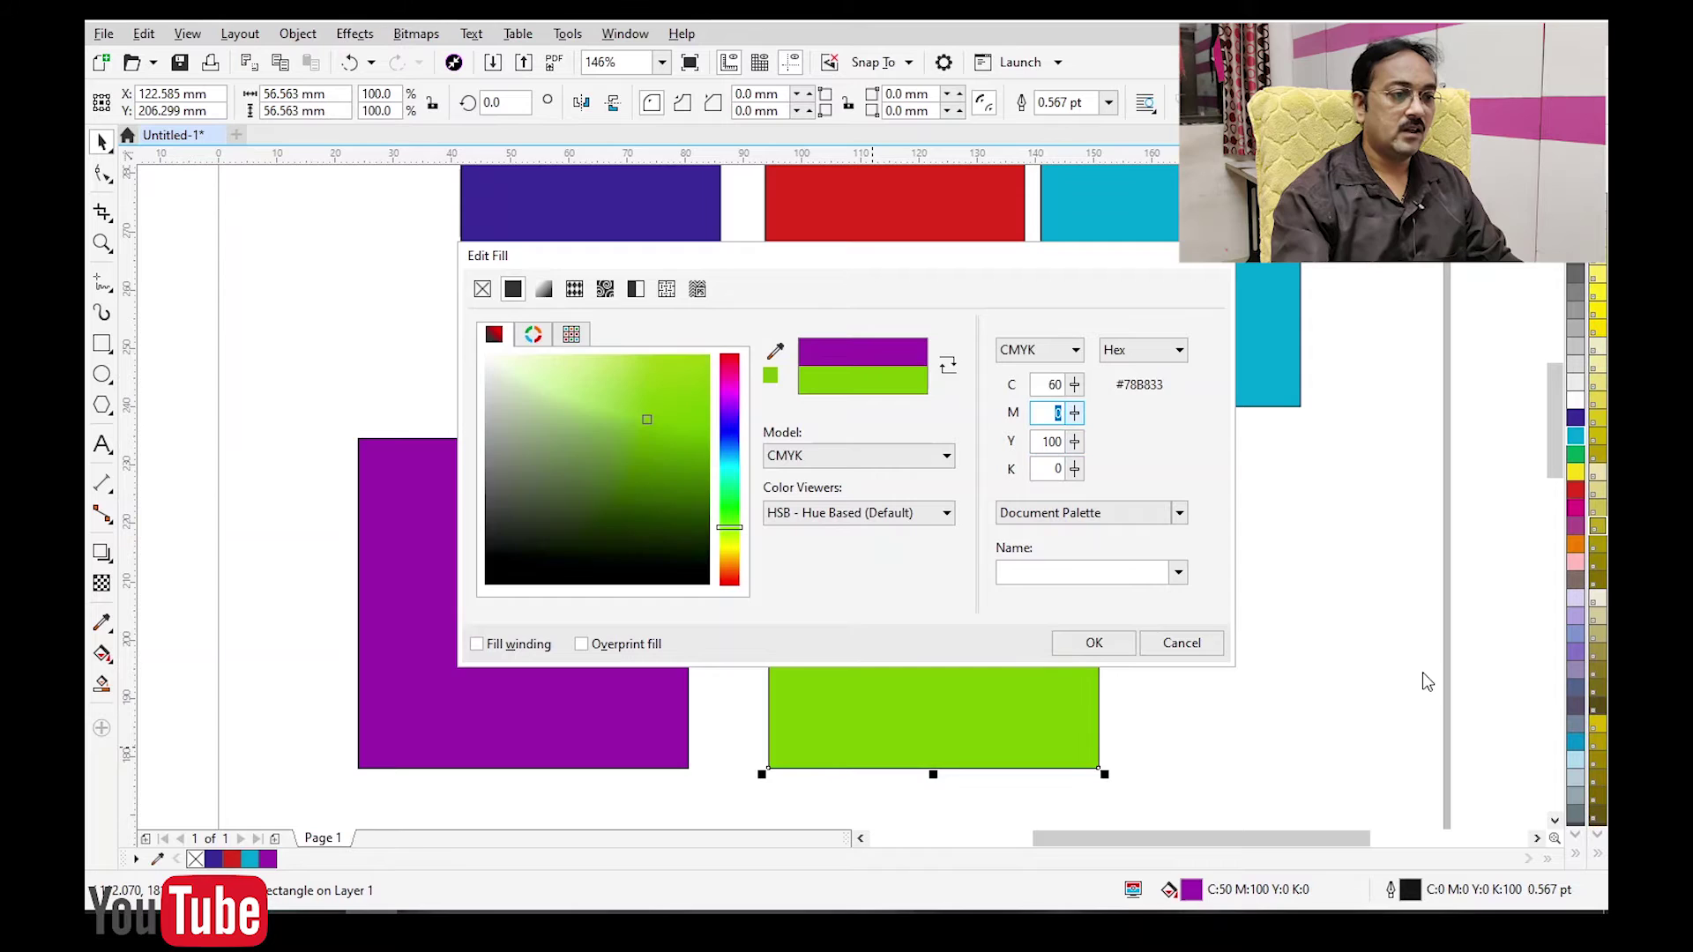
pyautogui.click(1076, 645)
# Move the green square closer to the purple one, and shift both squares together up and to the left.
pyautogui.moveTo(1019, 662); pyautogui.dragTo(970, 661)
pyautogui.click(1196, 642)
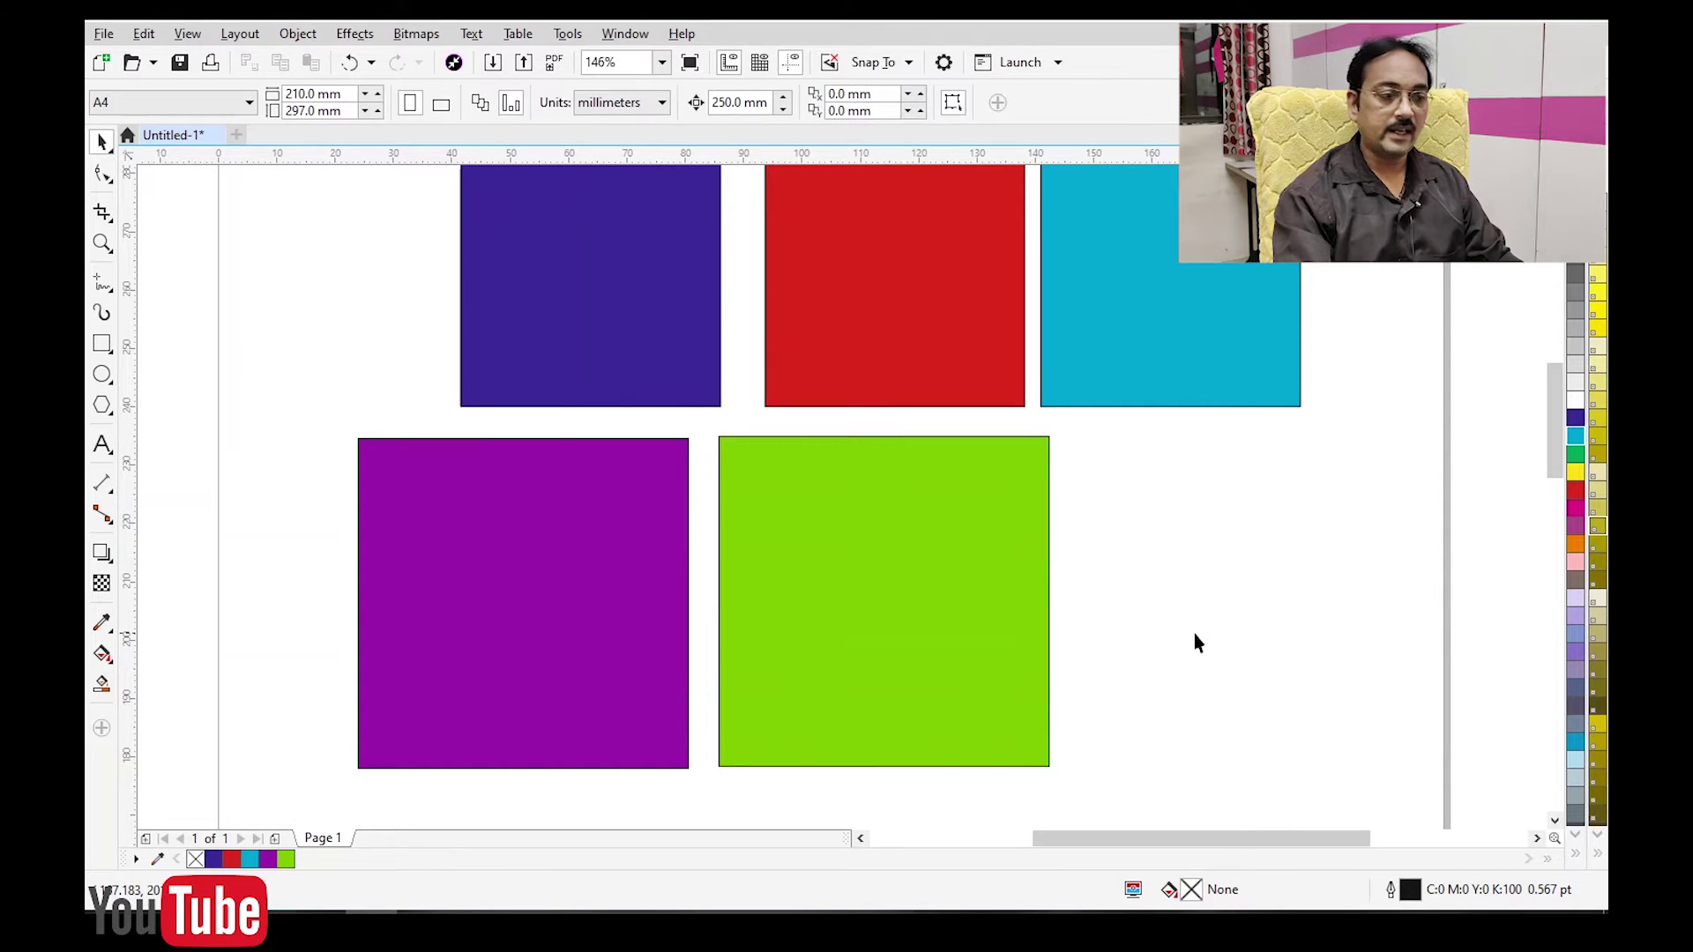
pyautogui.click(904, 657)
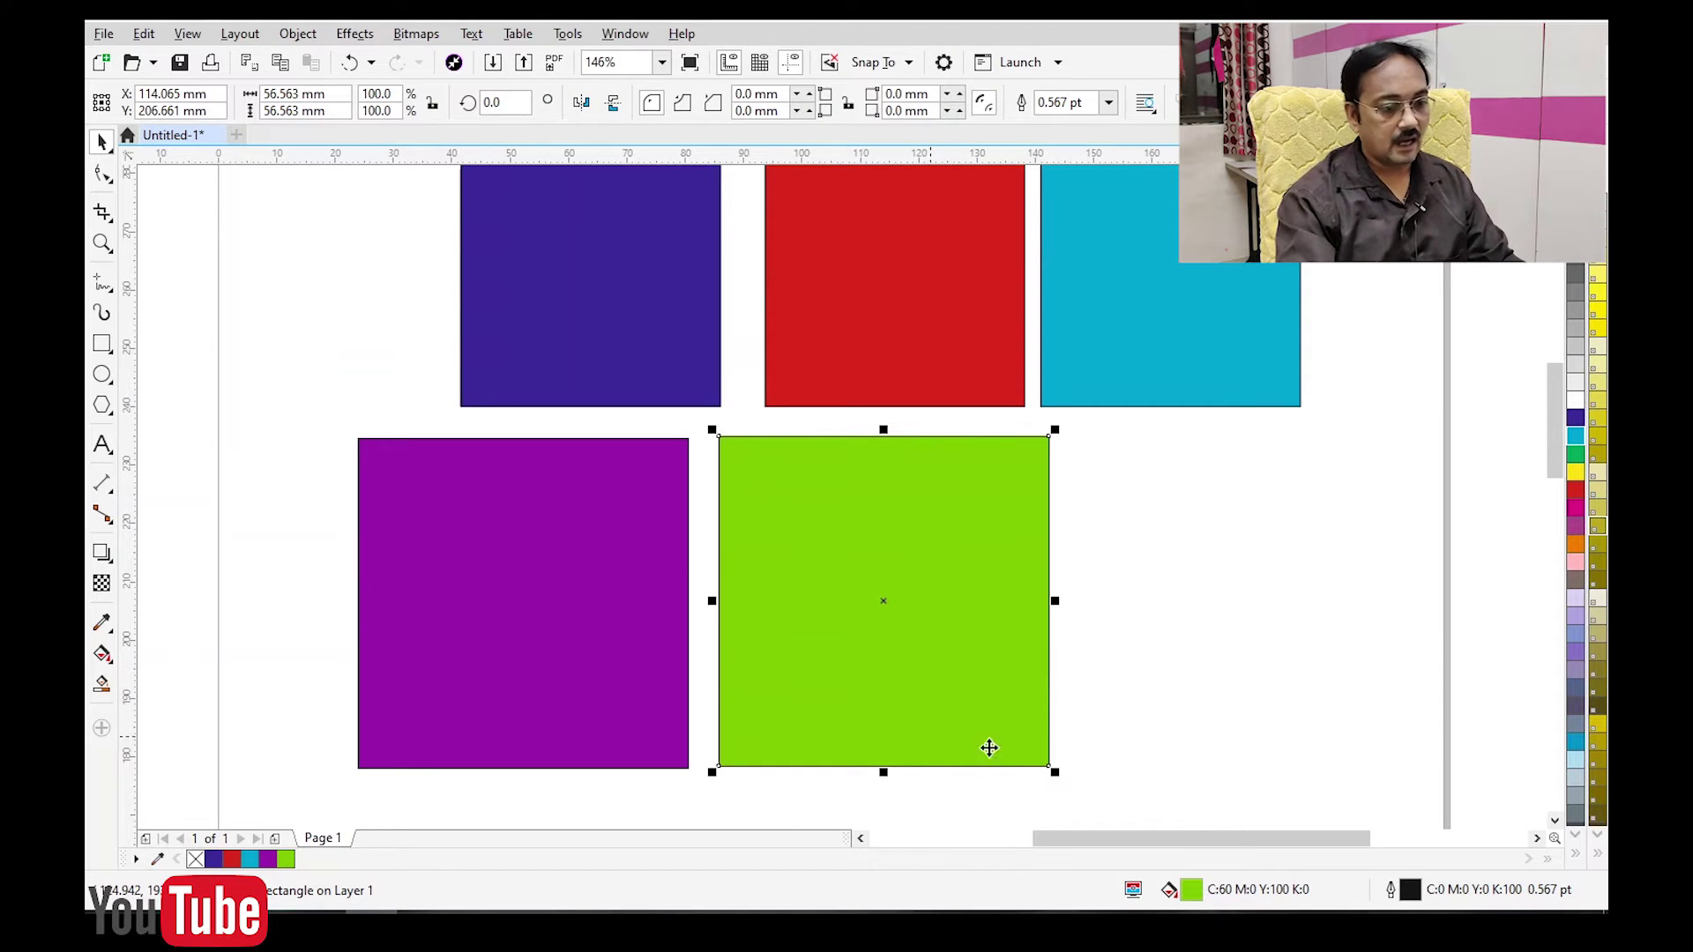
pyautogui.keyDown('shift'); pyautogui.click(545, 644); pyautogui.keyUp('shift')
pyautogui.moveTo(886, 662); pyautogui.dragTo(775, 643)
pyautogui.press('Escape')
# Place a copy of the light green square to its right and set the copy's fill to C 60, M 10, Y 100, K 20.
pyautogui.moveTo(926, 621); pyautogui.dragTo(1125, 596)
pyautogui.rightClick(1125, 596)
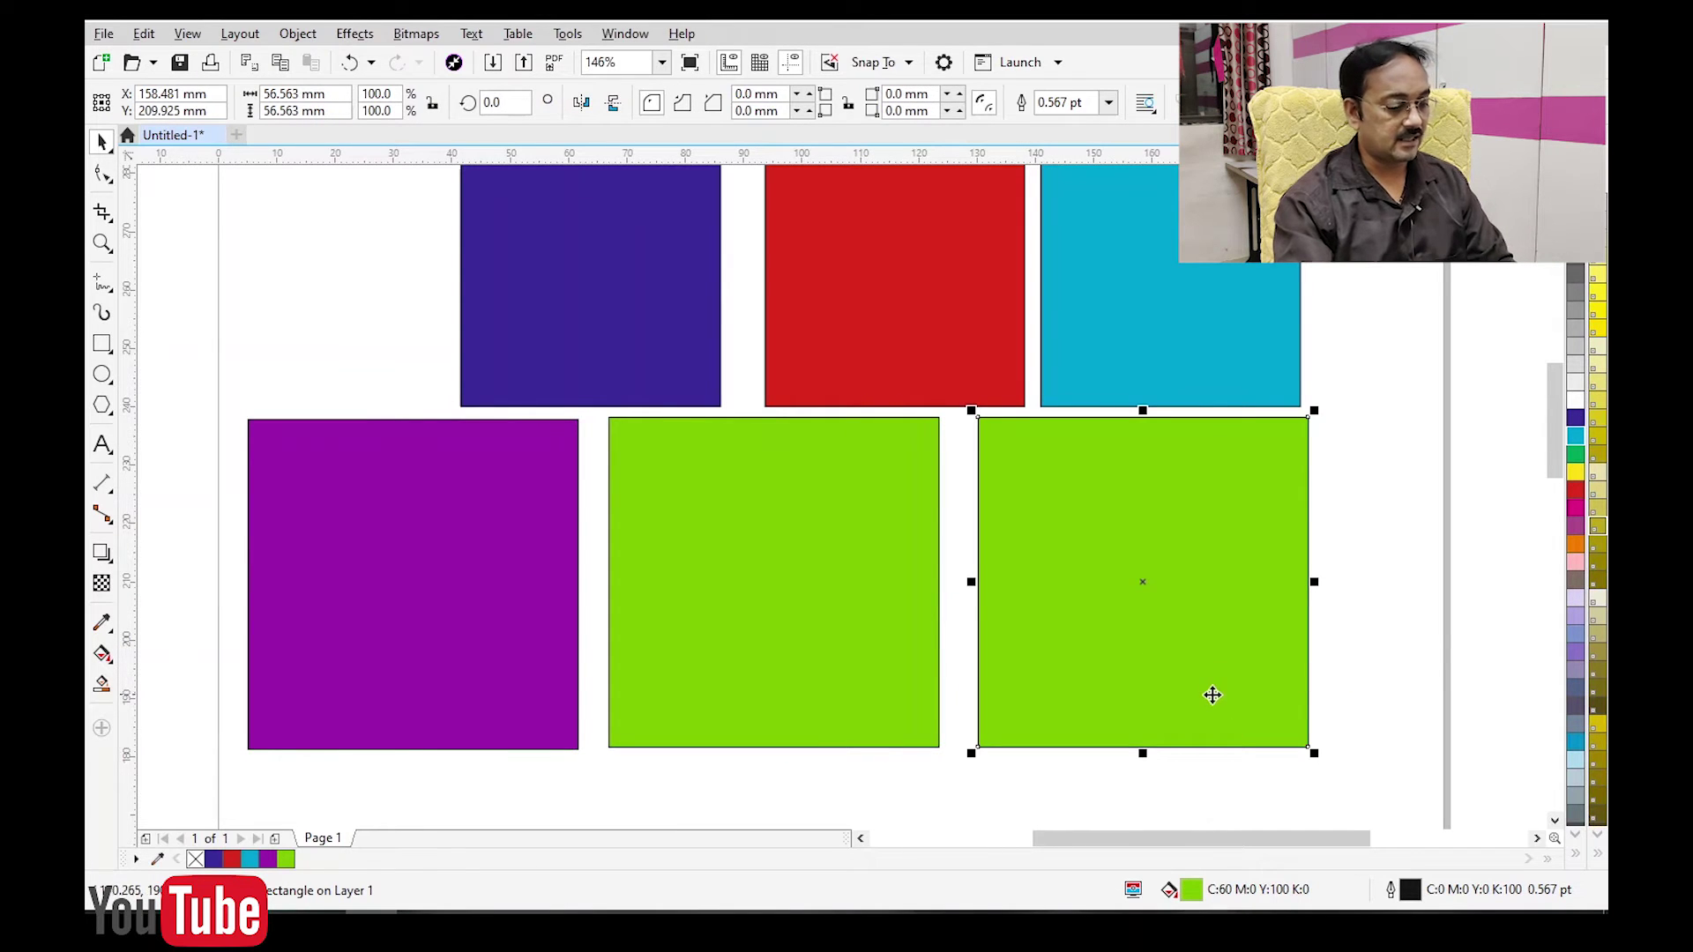
pyautogui.hotkey('shift', 'F11')
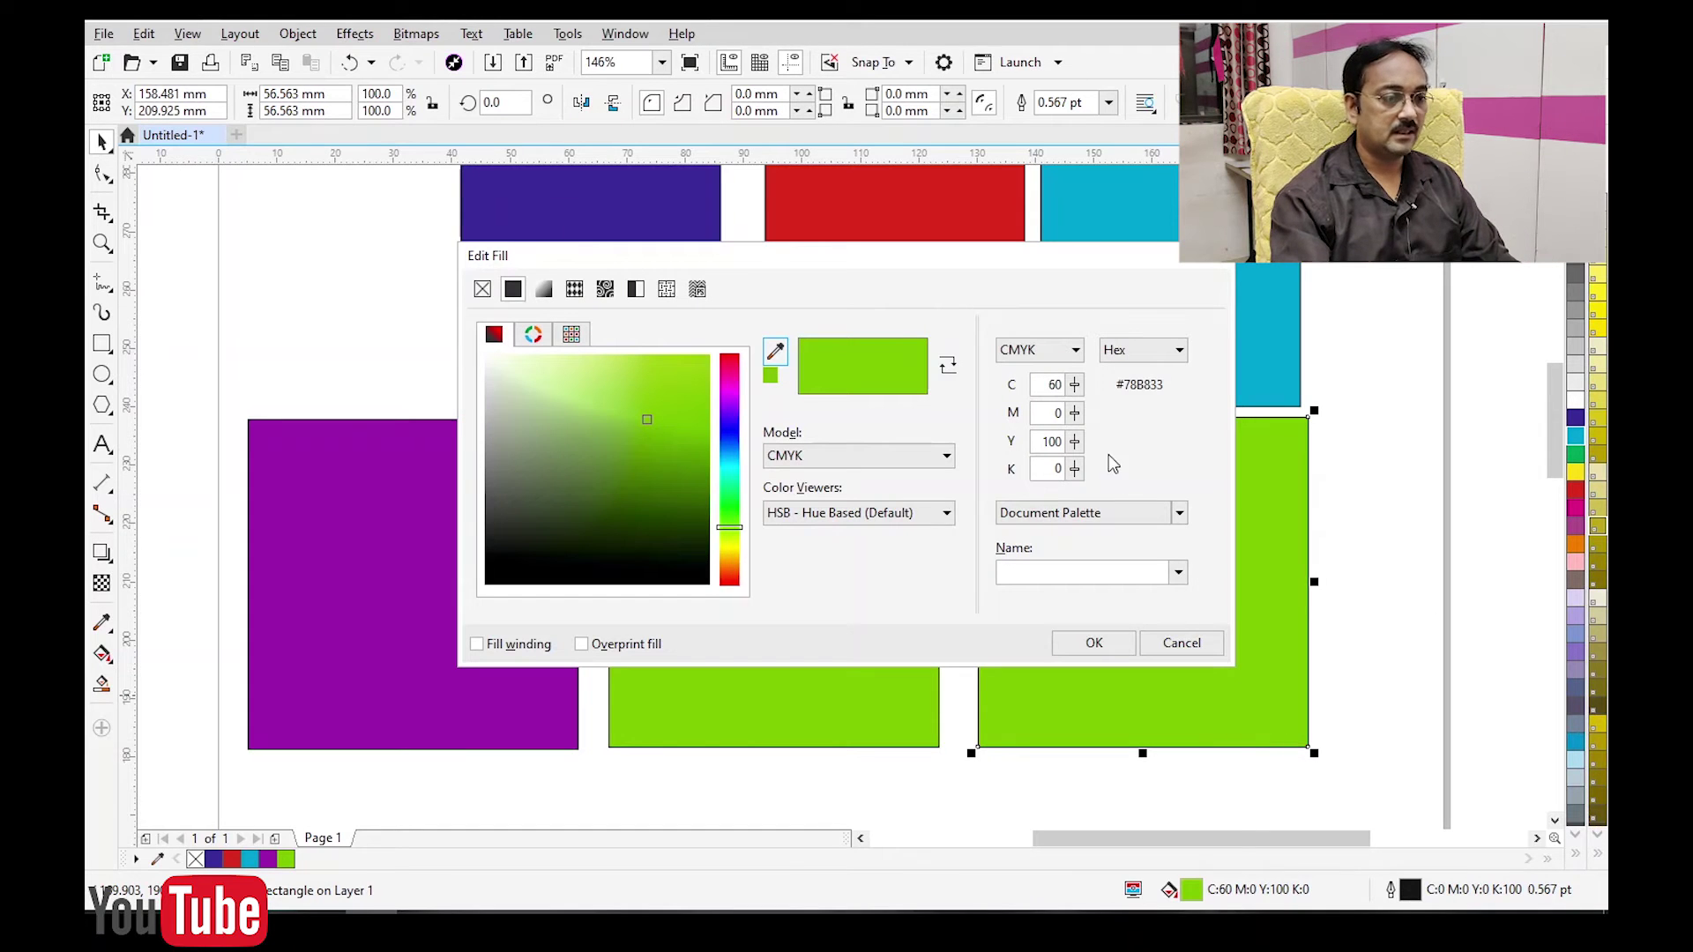
pyautogui.doubleClick(1051, 469)
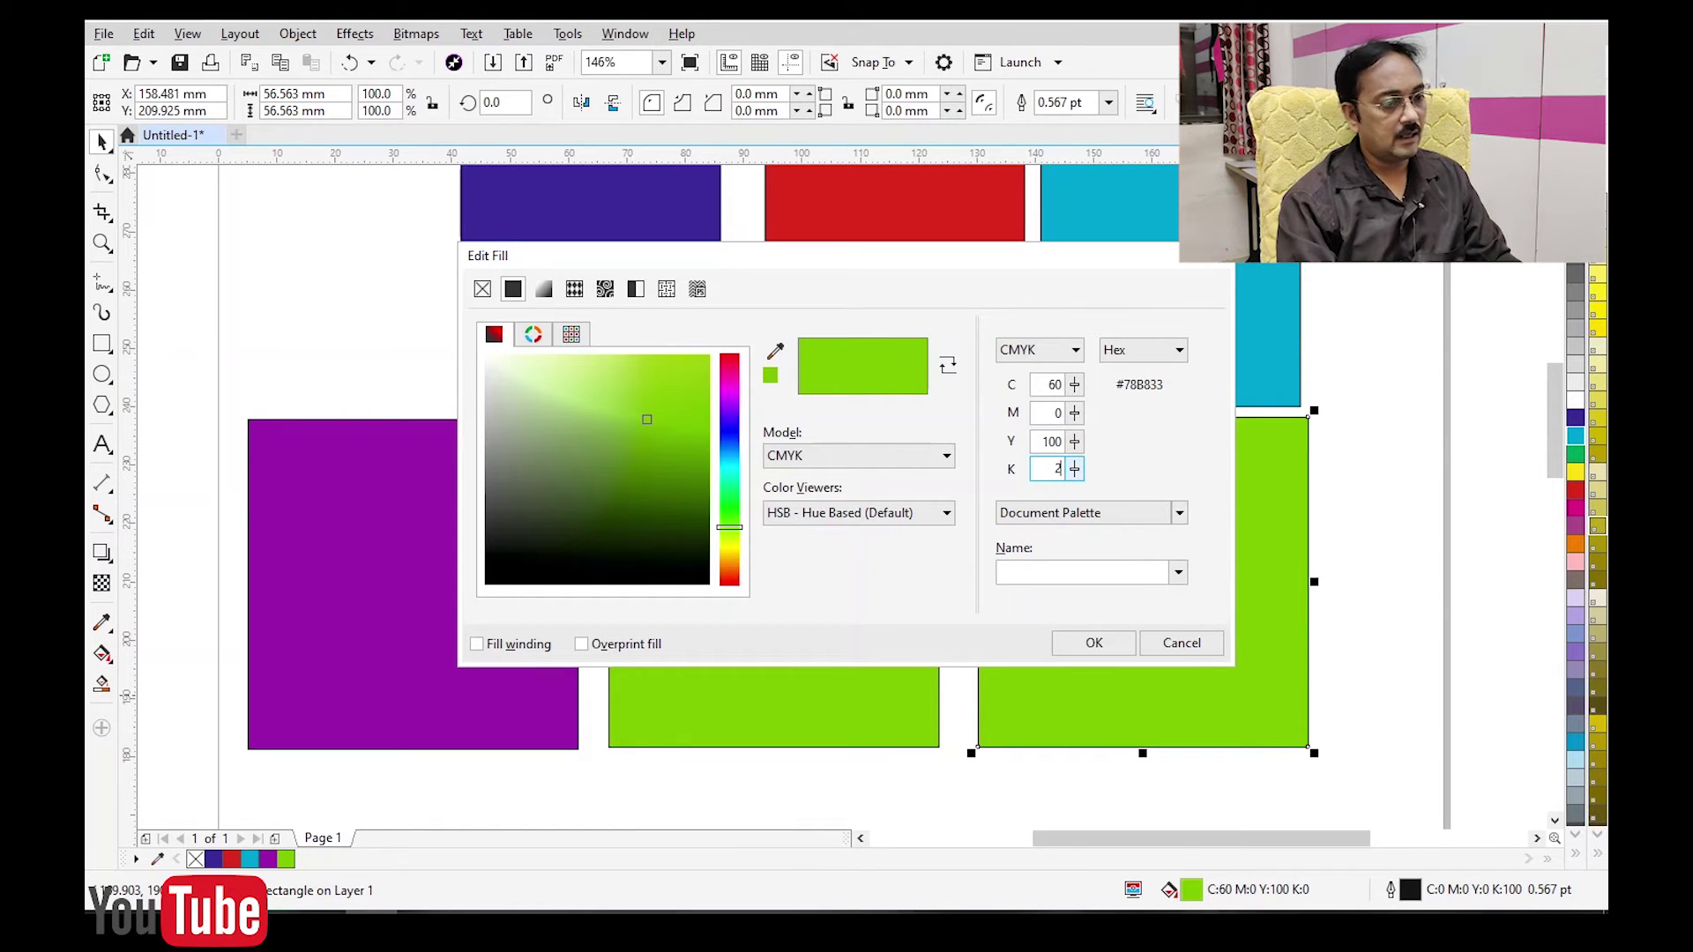
pyautogui.press('Return')
pyautogui.doubleClick(1051, 413)
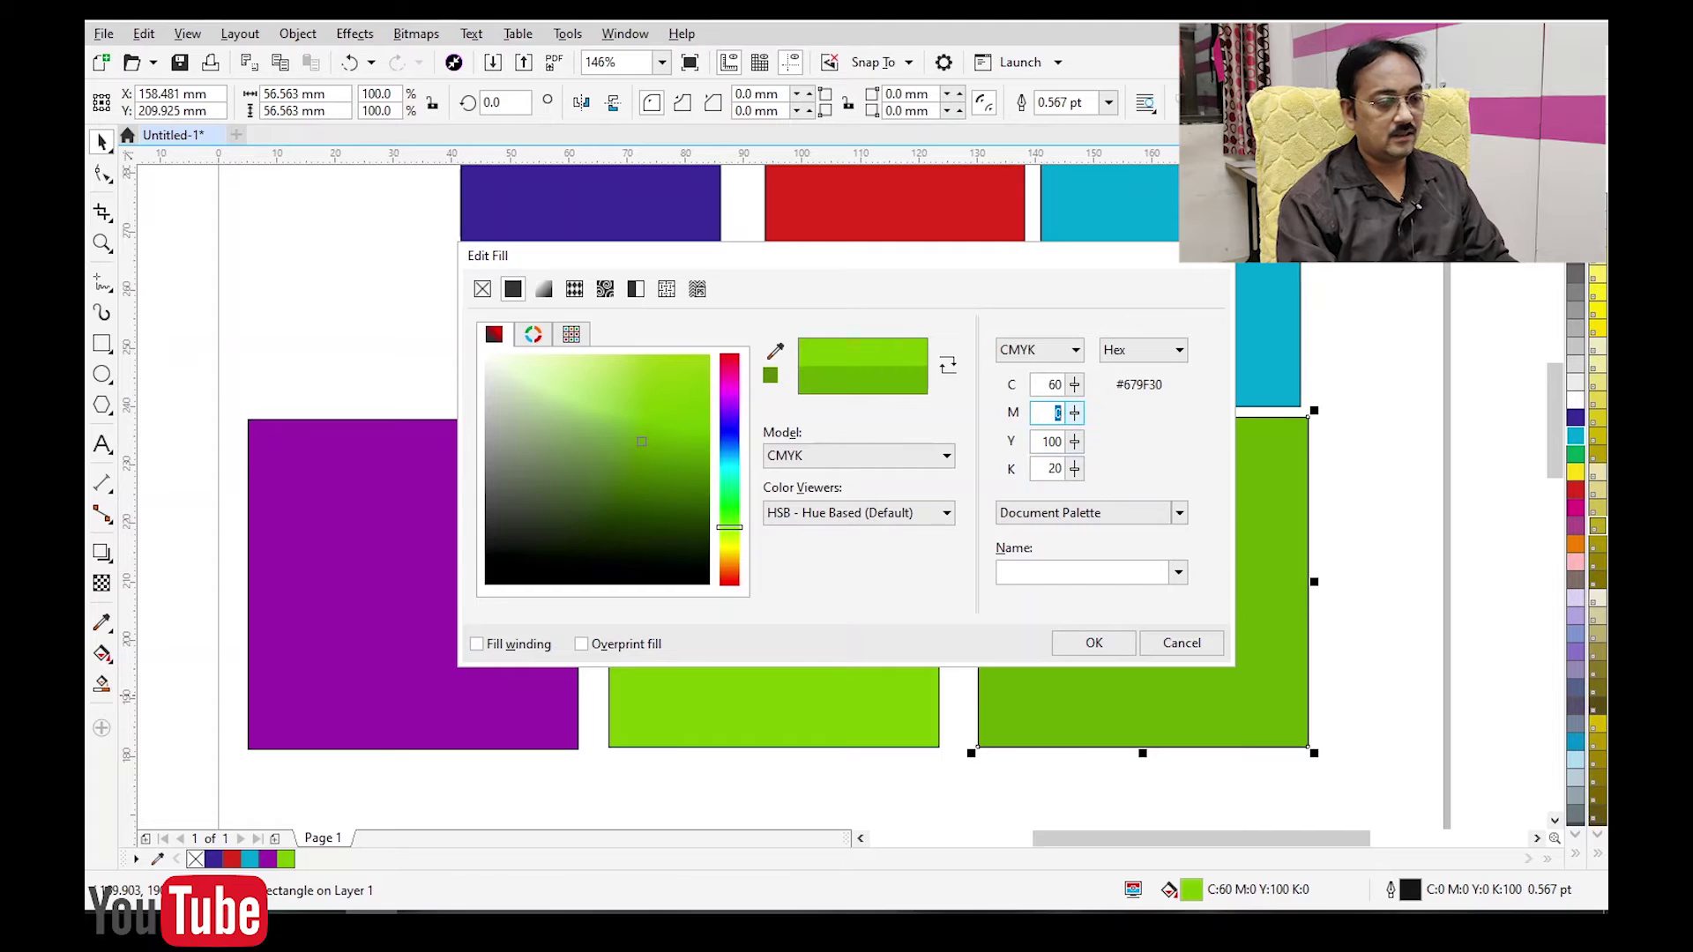
pyautogui.write('10')
pyautogui.press('Return')
pyautogui.click(1093, 643)
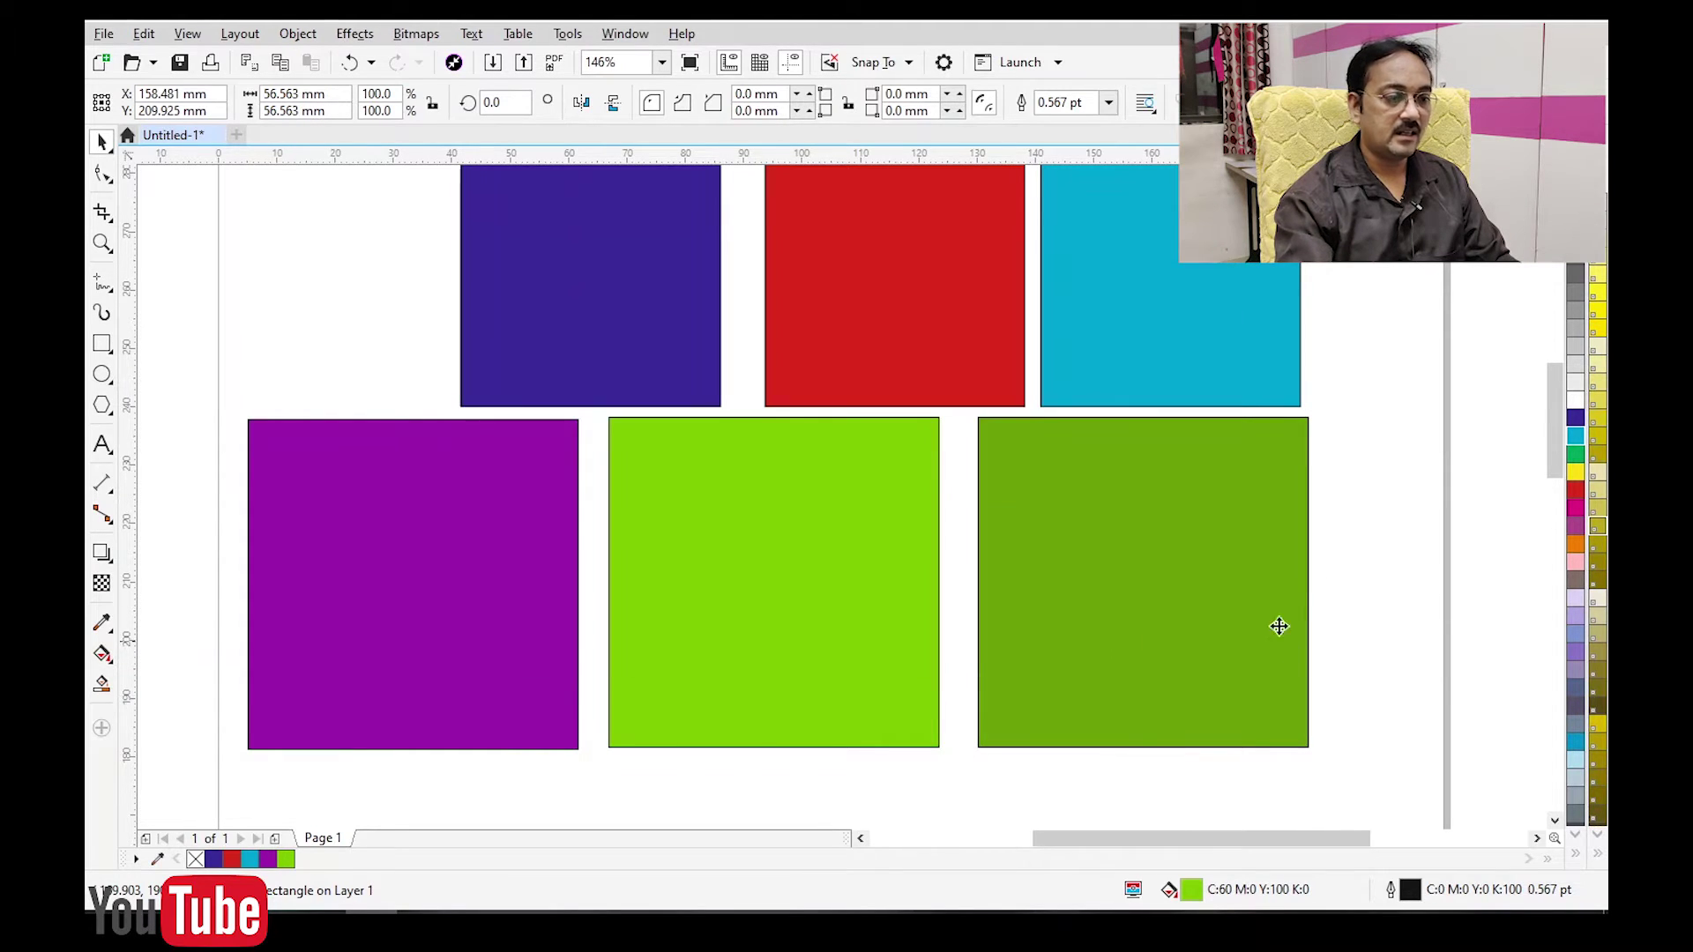
pyautogui.click(1318, 526)
pyautogui.click(1182, 635)
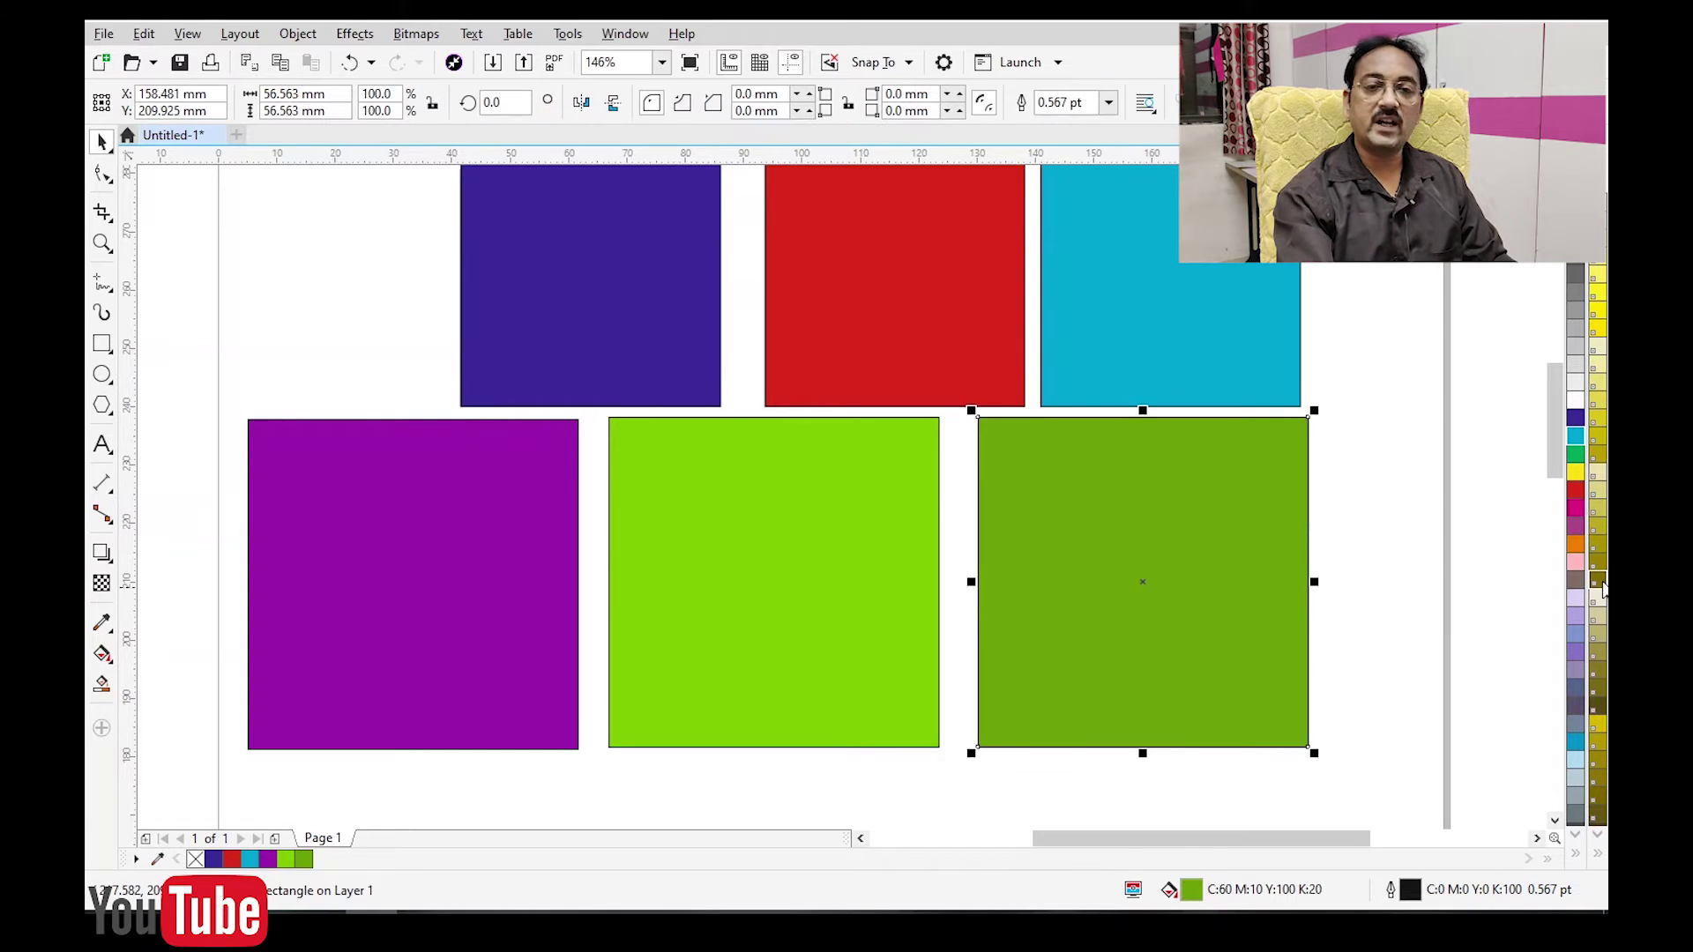
# Place a copy of the light green square directly below the original, in the empty area under the second row.
pyautogui.scroll(-2, 991, 558)
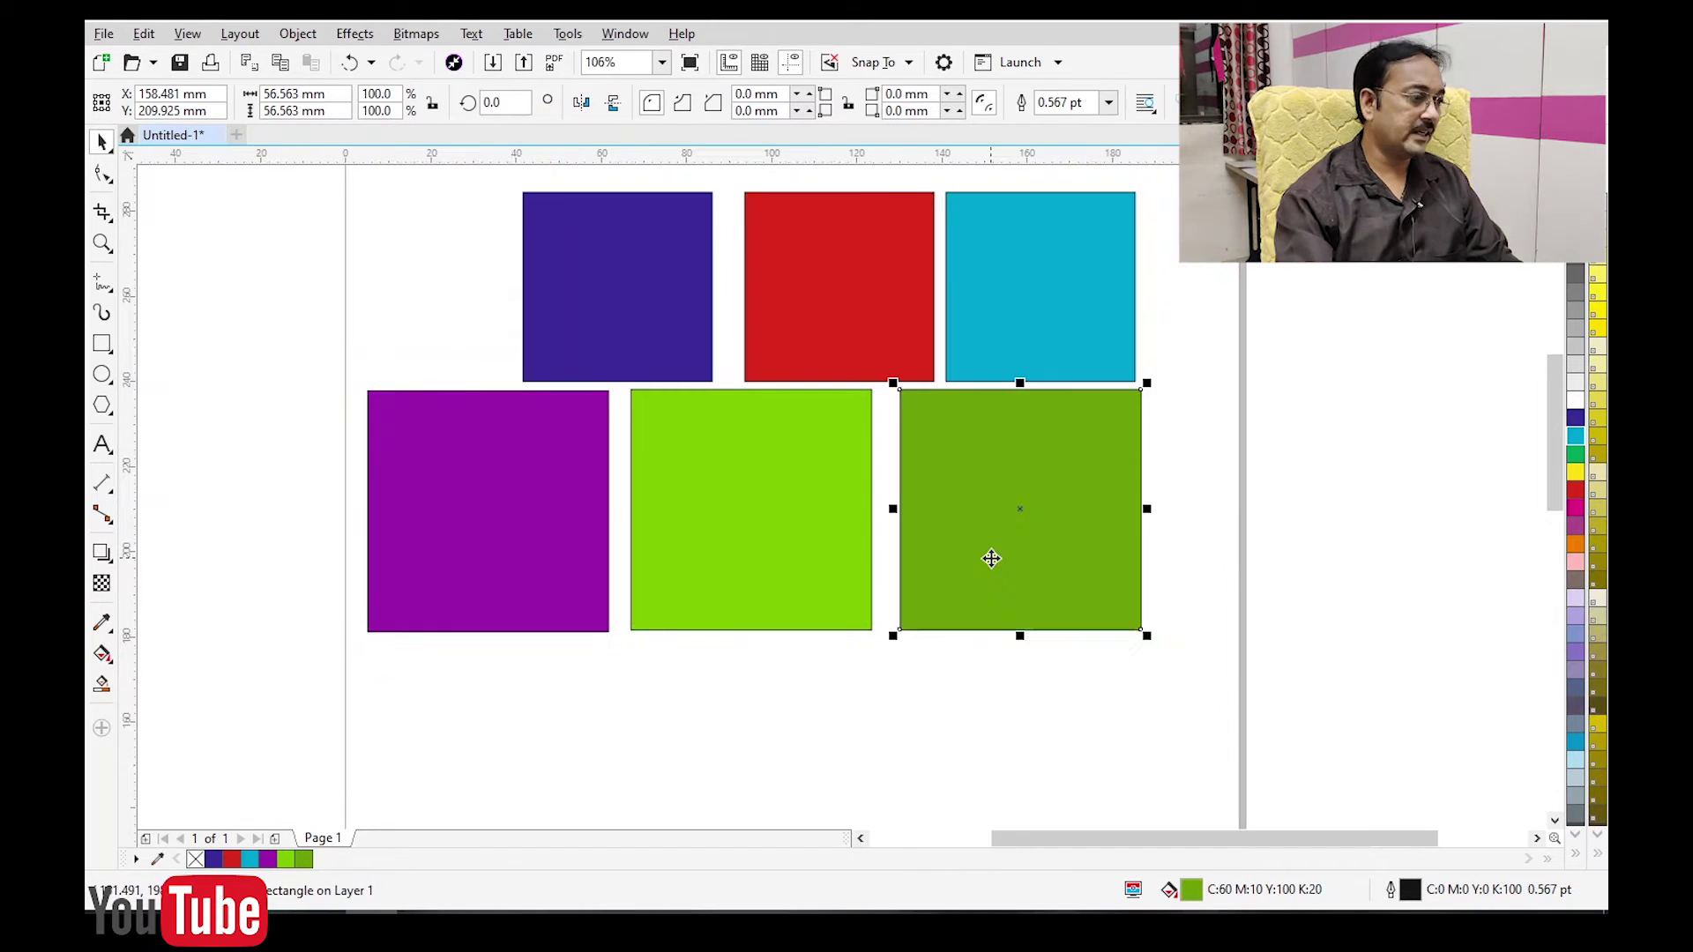
pyautogui.hotkey('shift', 'F4')
pyautogui.click(861, 567)
pyautogui.press('z')
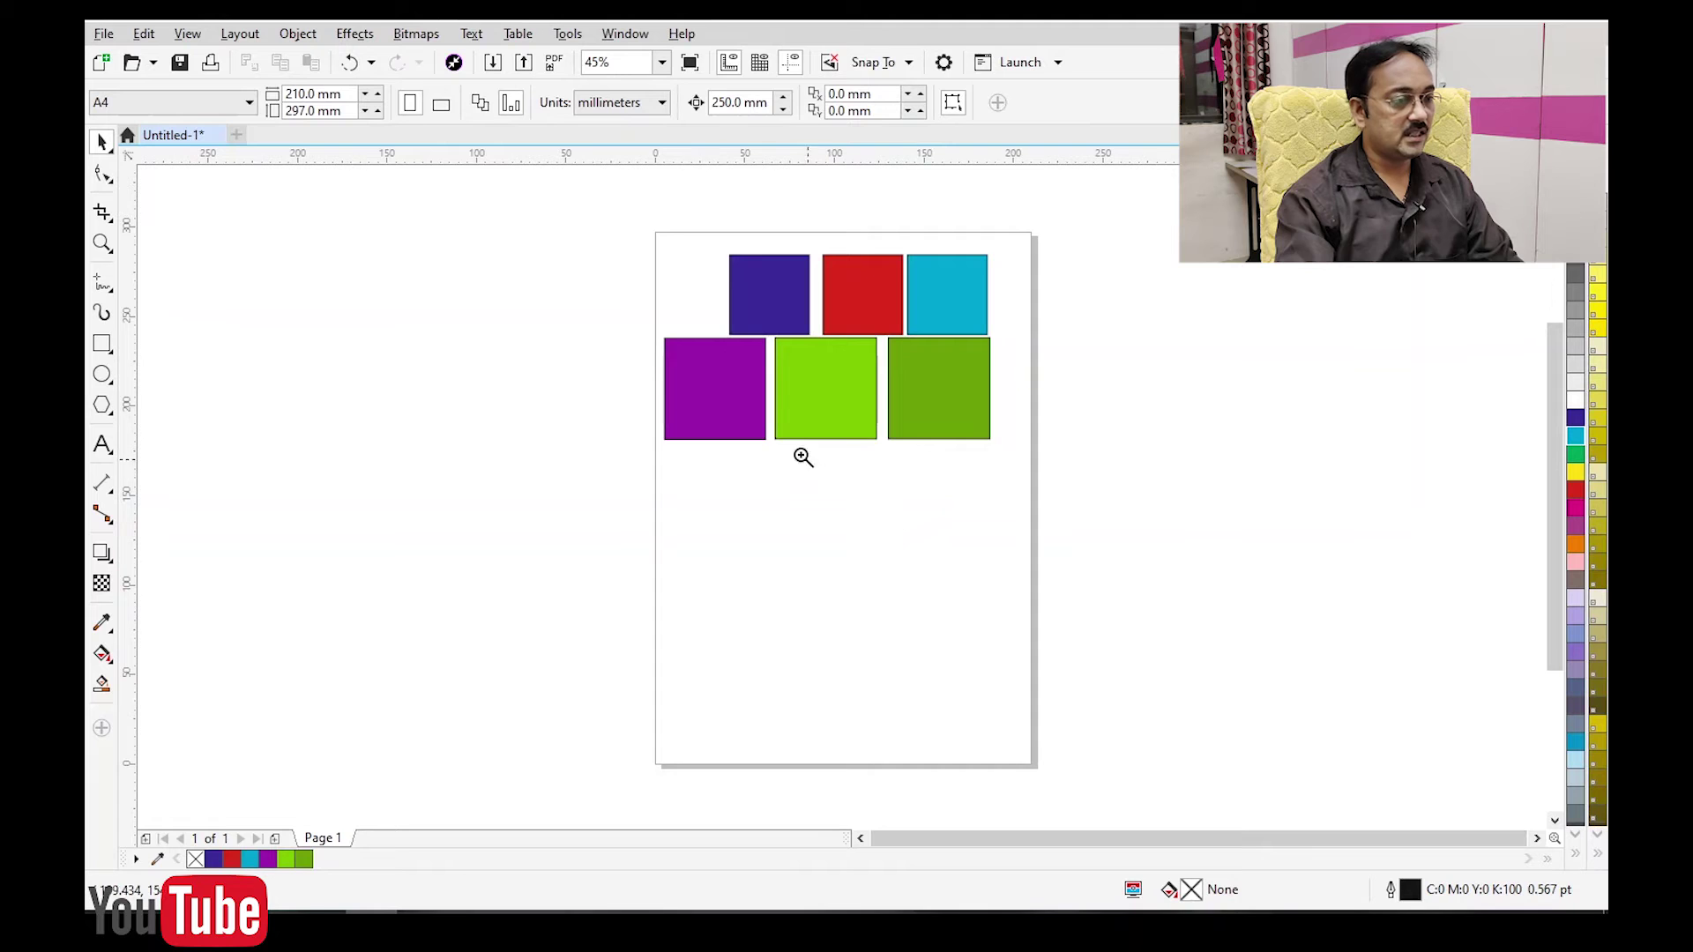
pyautogui.moveTo(597, 336); pyautogui.dragTo(1190, 631)
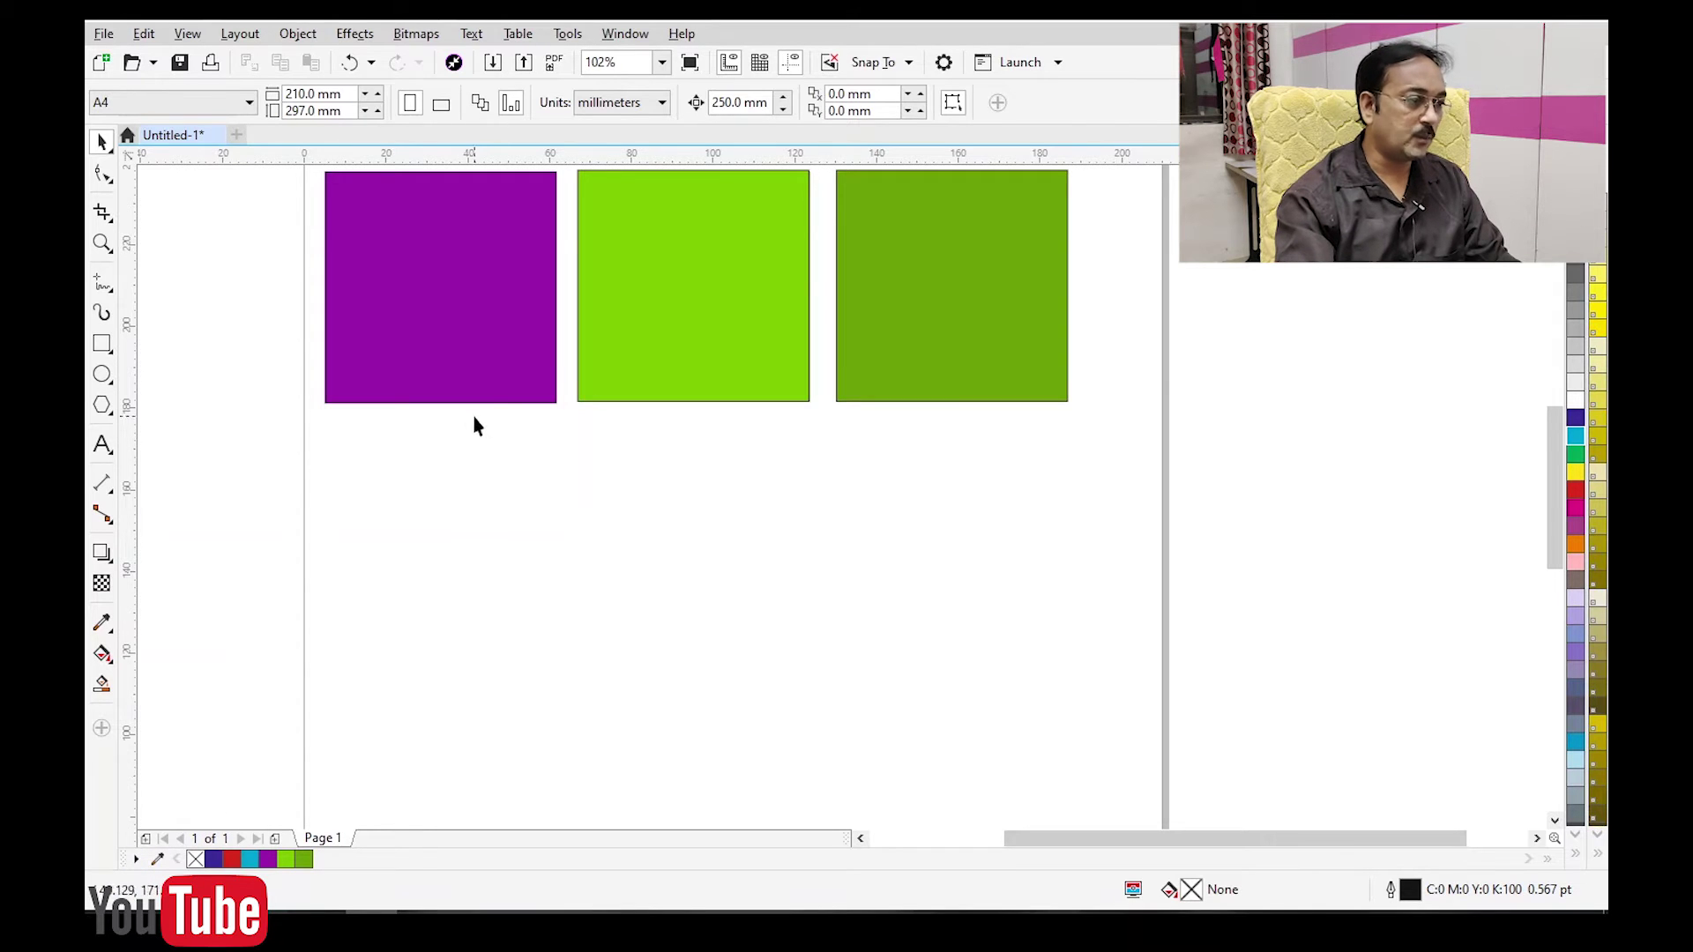
pyautogui.click(525, 384)
pyautogui.click(644, 371)
pyautogui.click(705, 564)
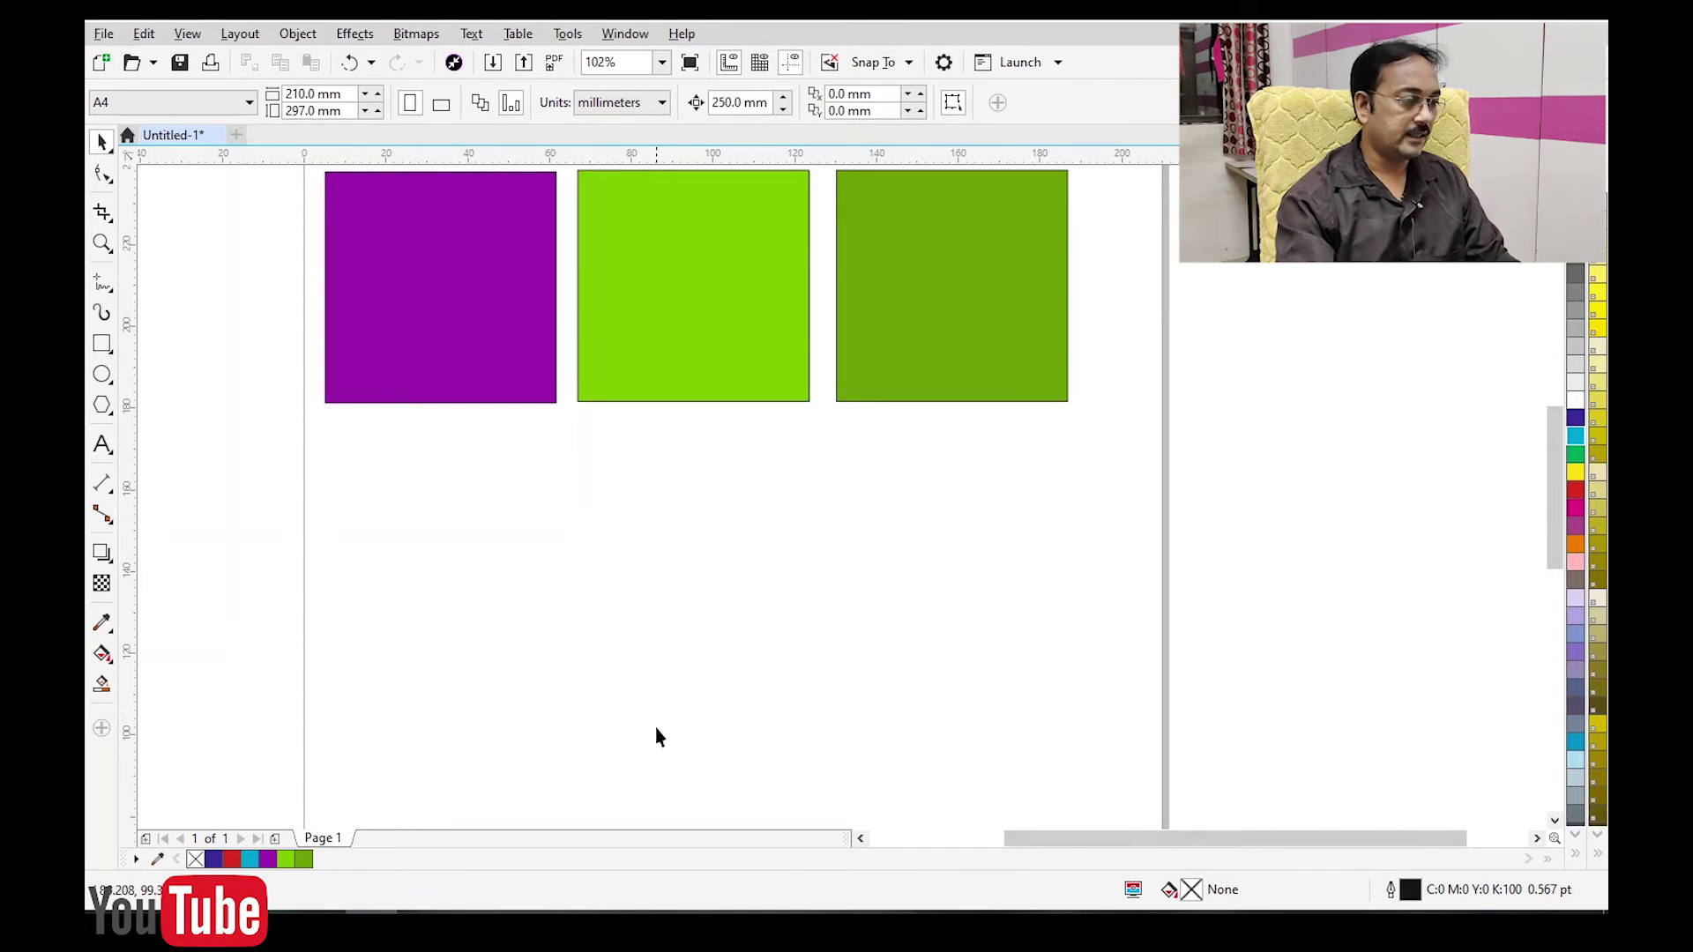
pyautogui.scroll(2, 588, 476)
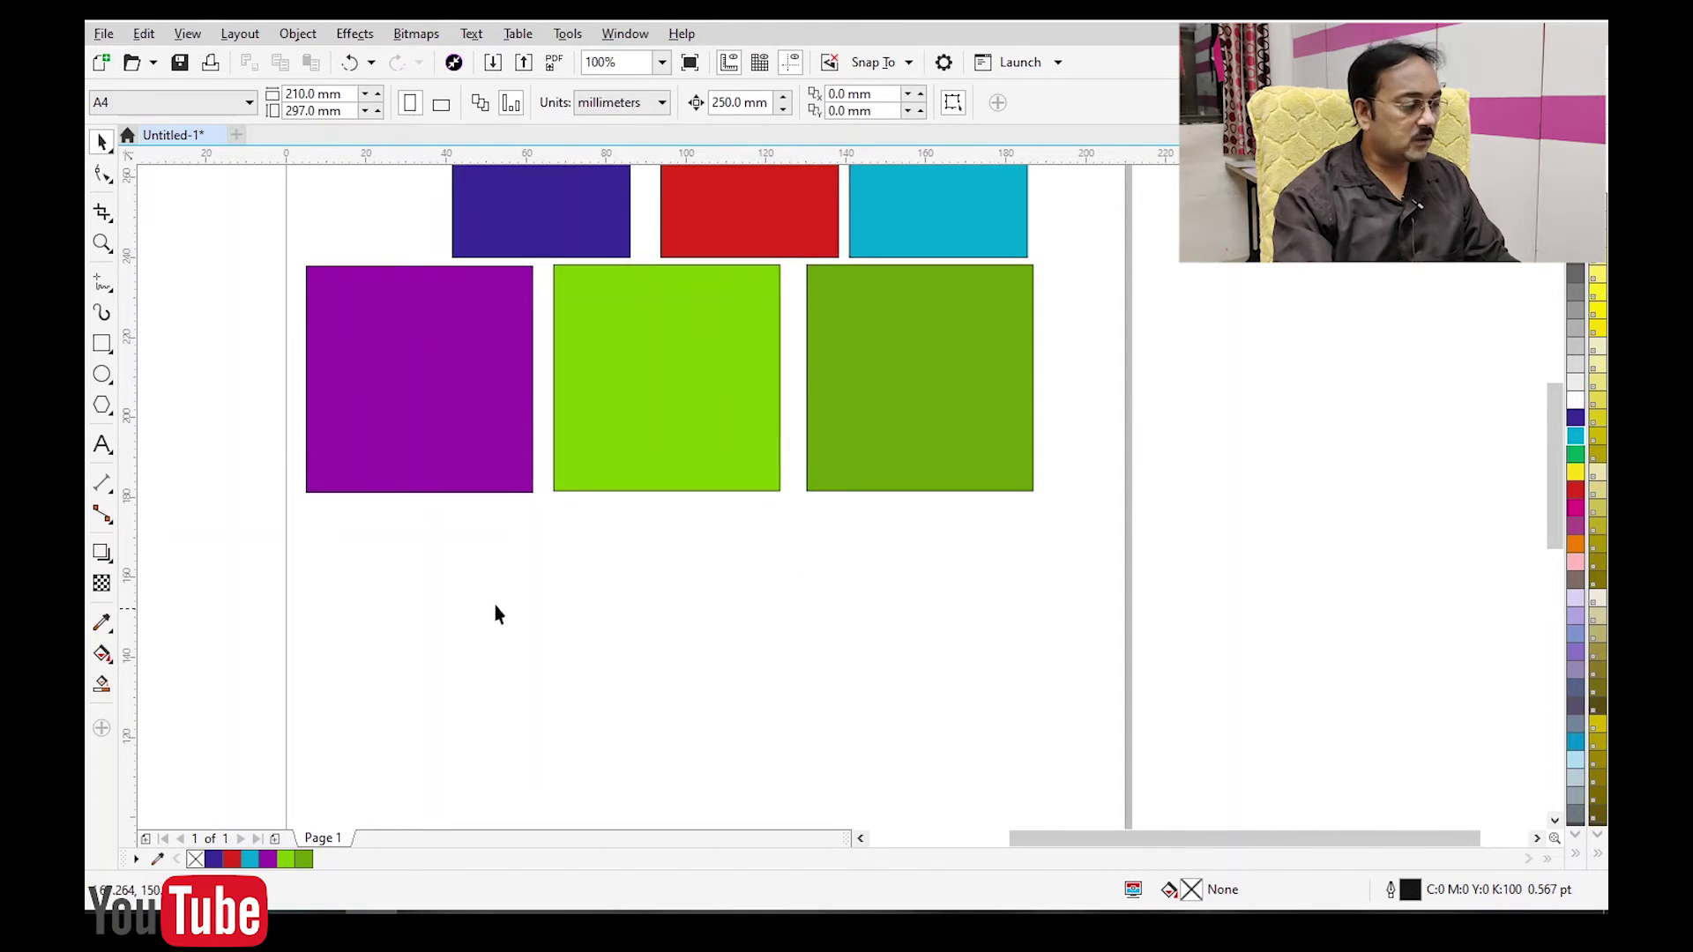
pyautogui.click(677, 378)
pyautogui.moveTo(676, 344); pyautogui.dragTo(707, 654)
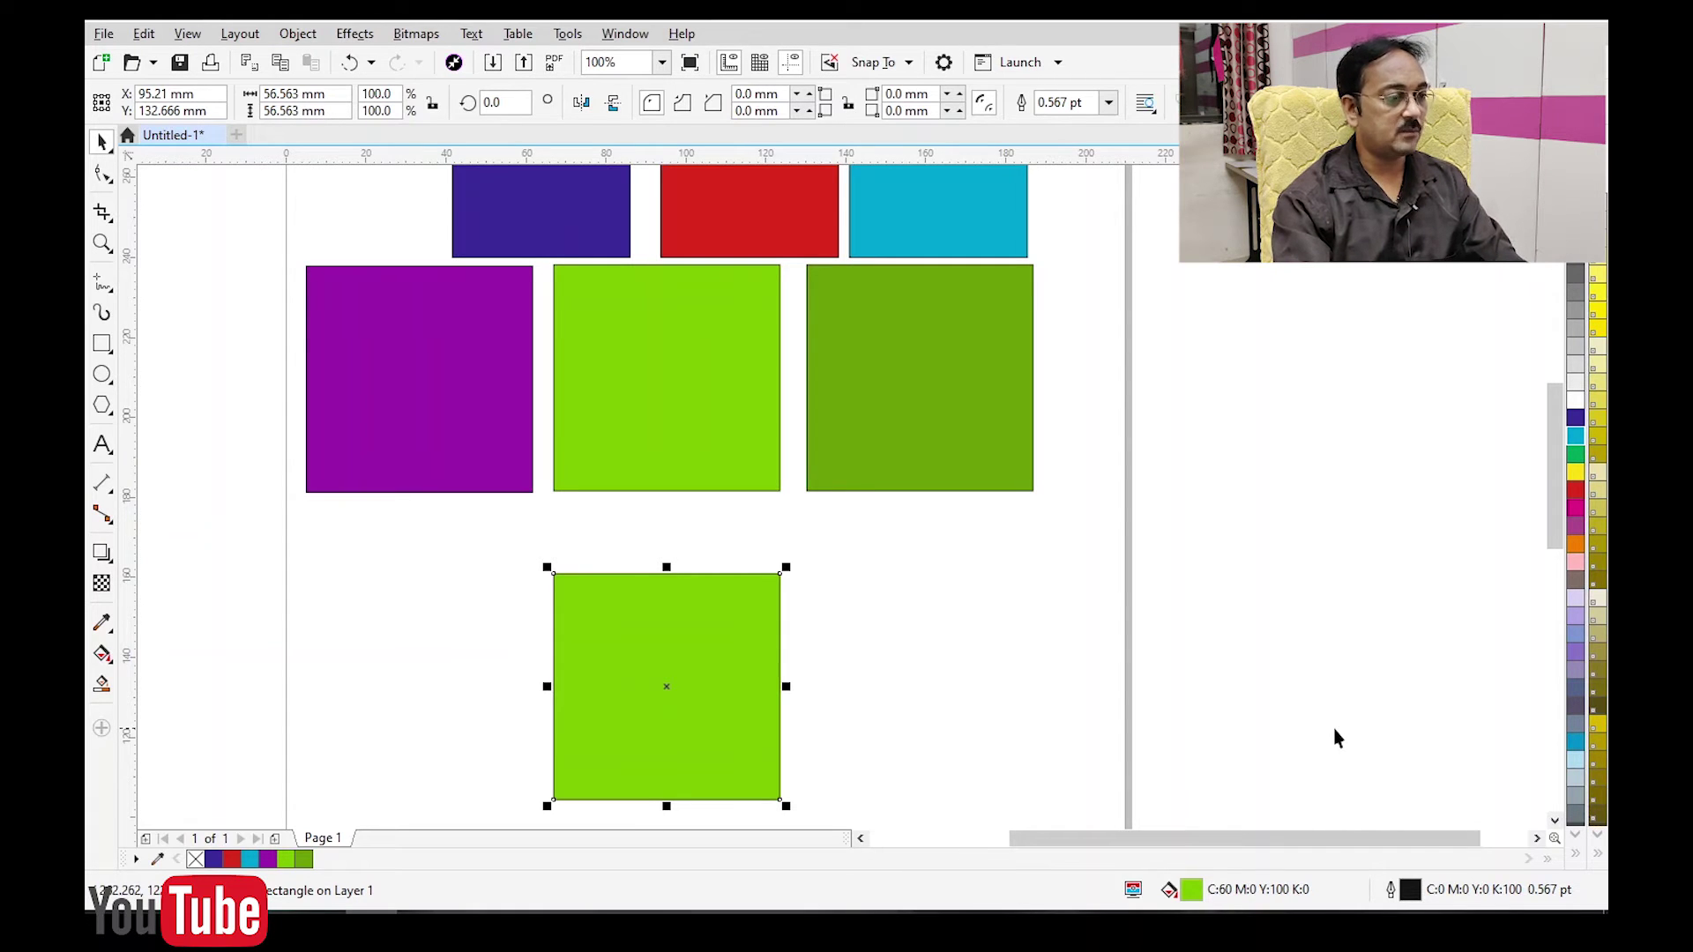
# Give the lower green square a fountain fill and add three colour nodes at about 22%, 49% and 79%.
pyautogui.press('F11')
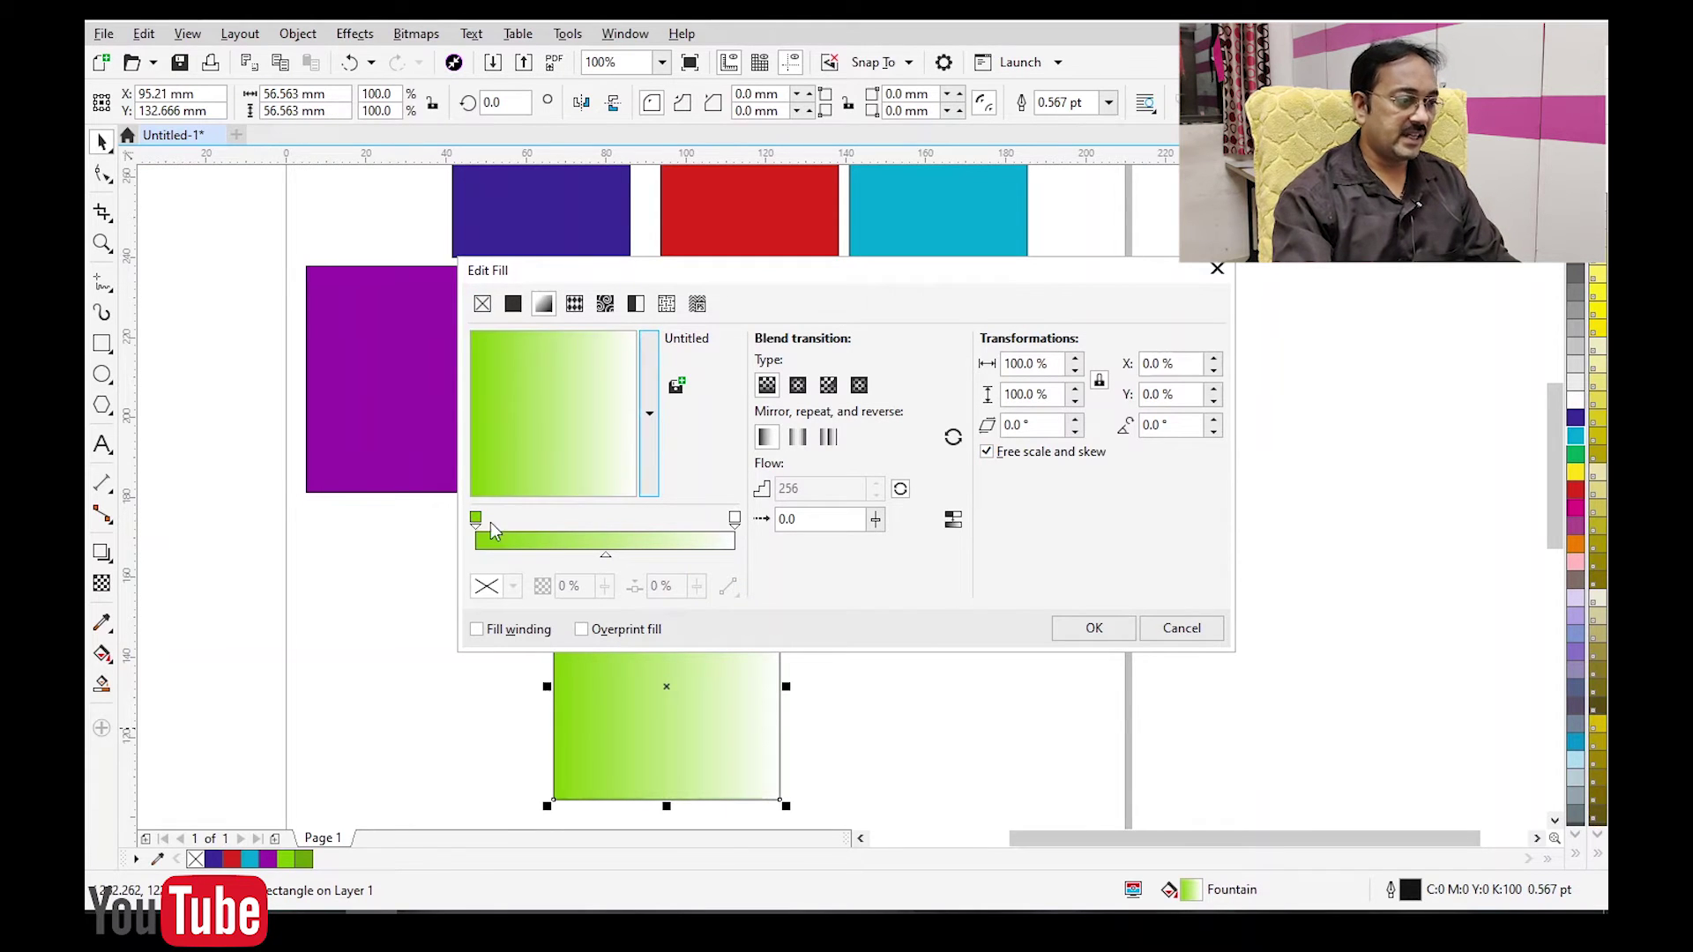
pyautogui.moveTo(822, 270); pyautogui.dragTo(812, 211)
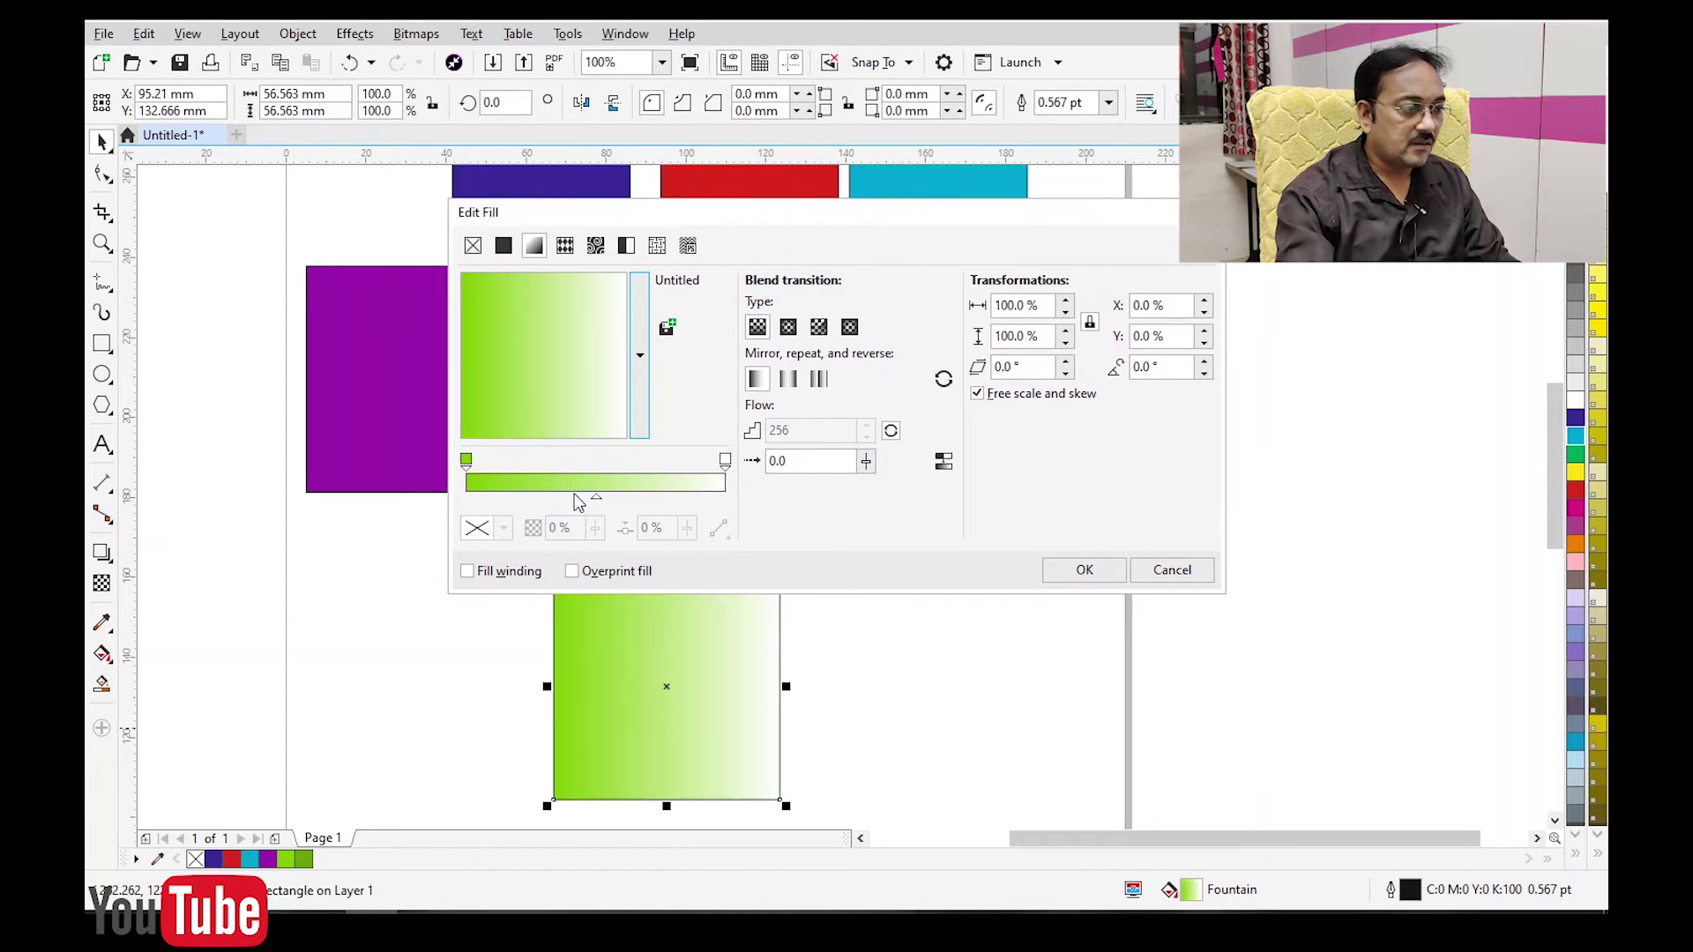
pyautogui.click(467, 461)
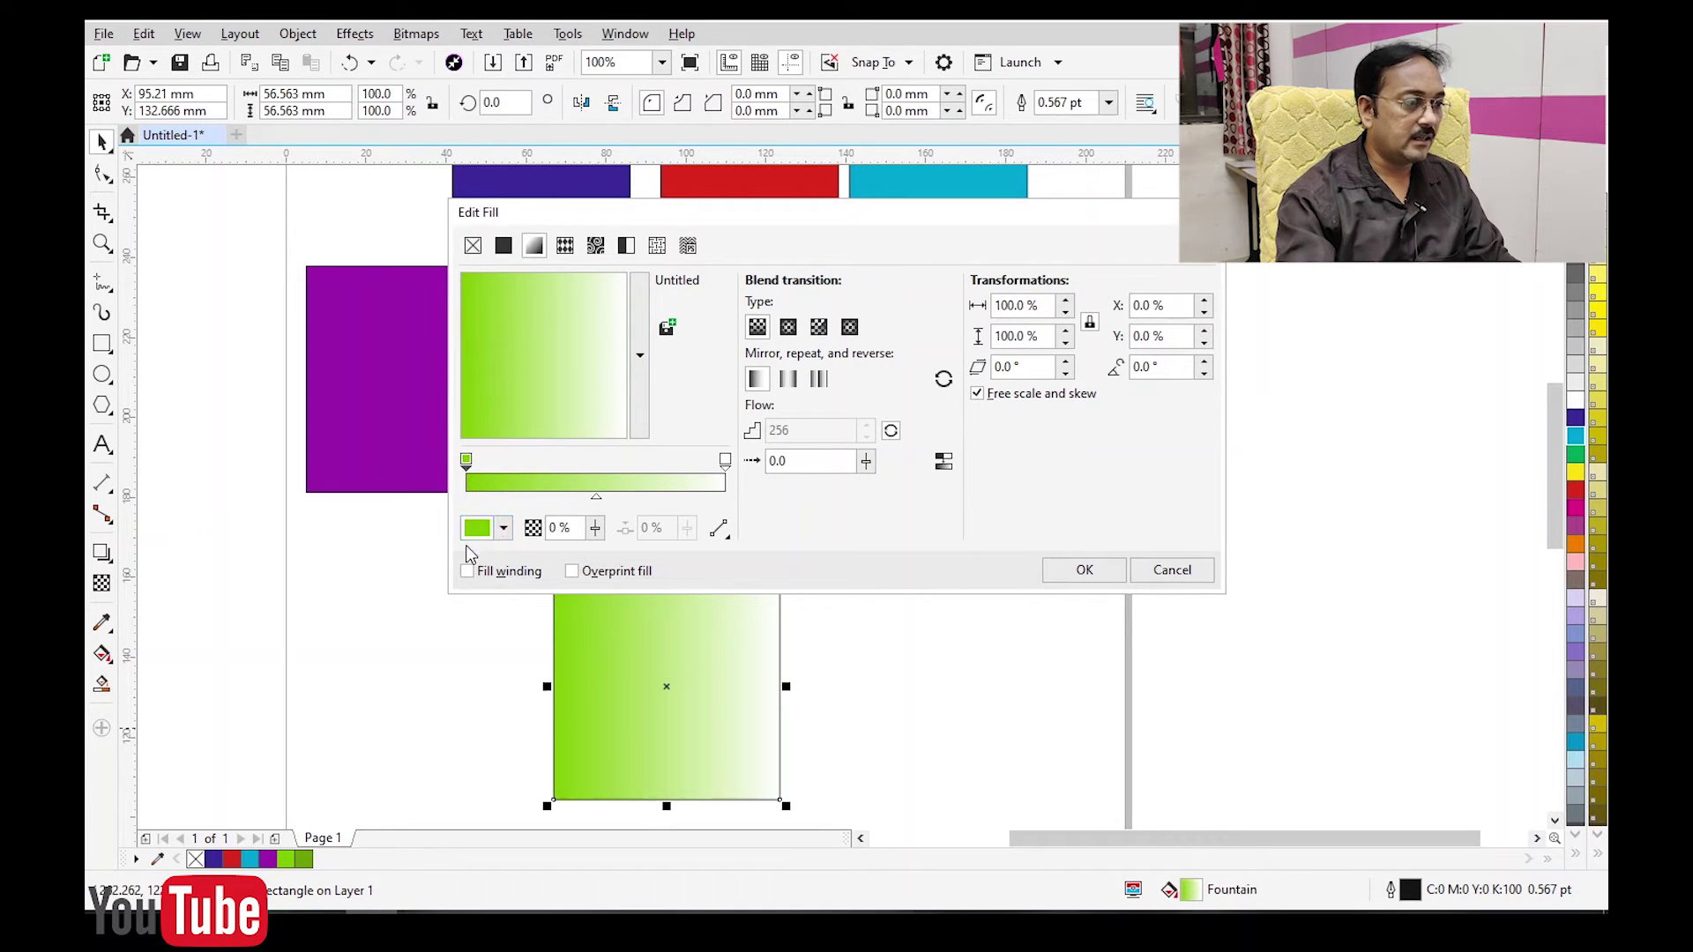
pyautogui.click(522, 462)
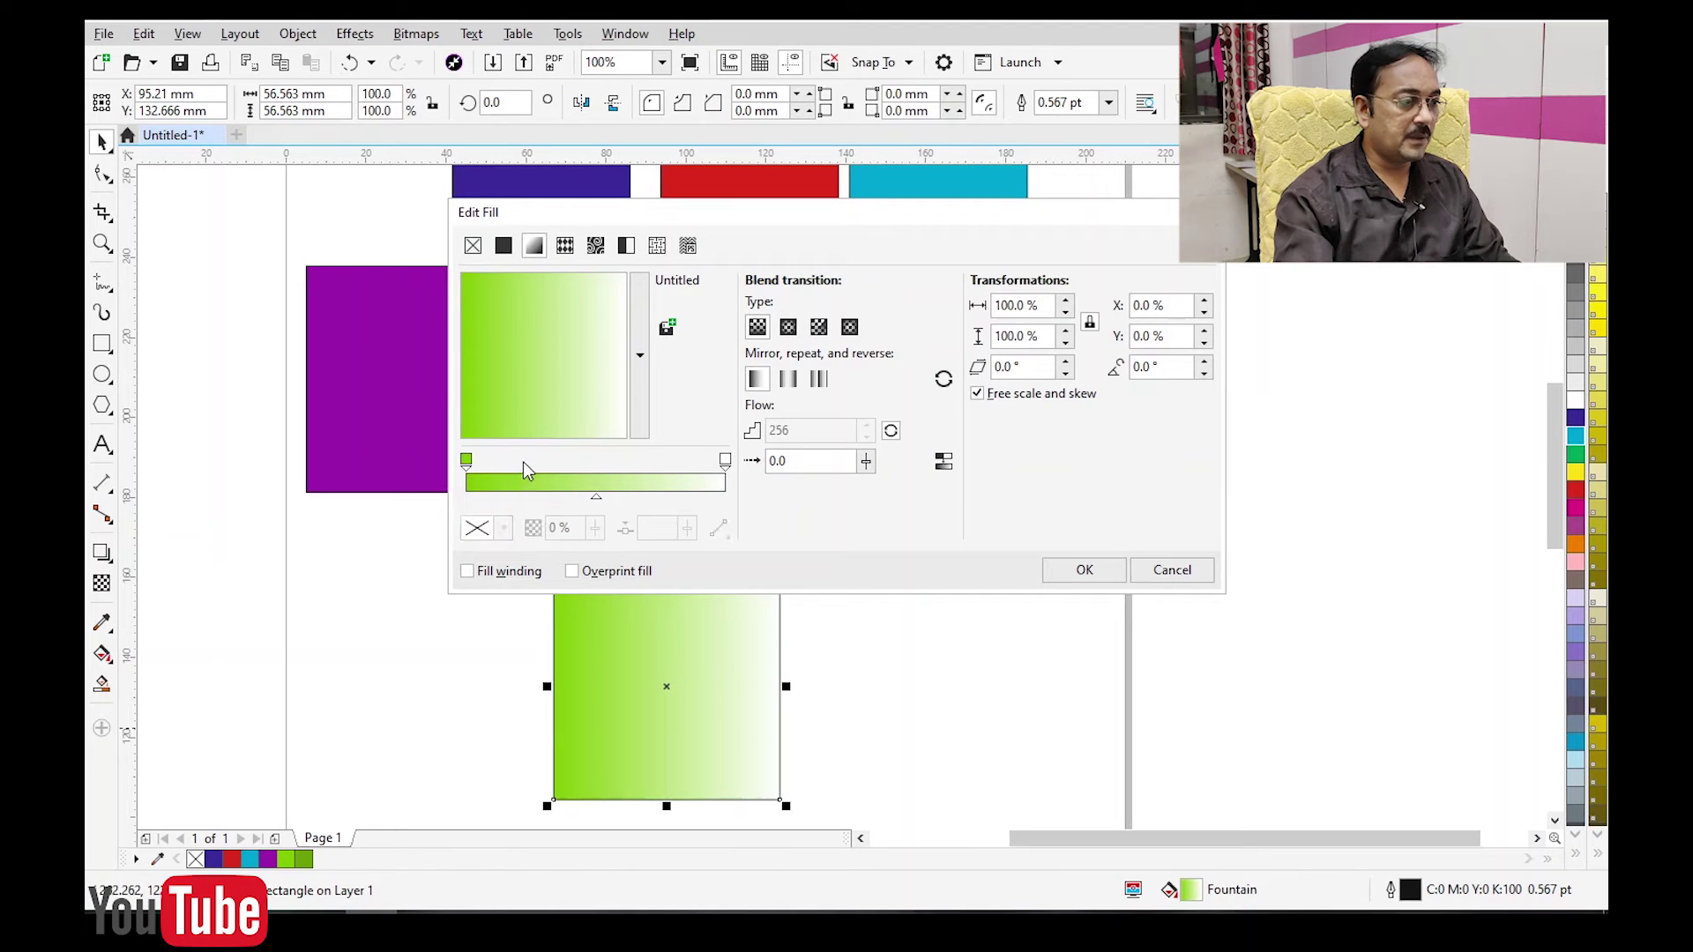
pyautogui.doubleClick(522, 462)
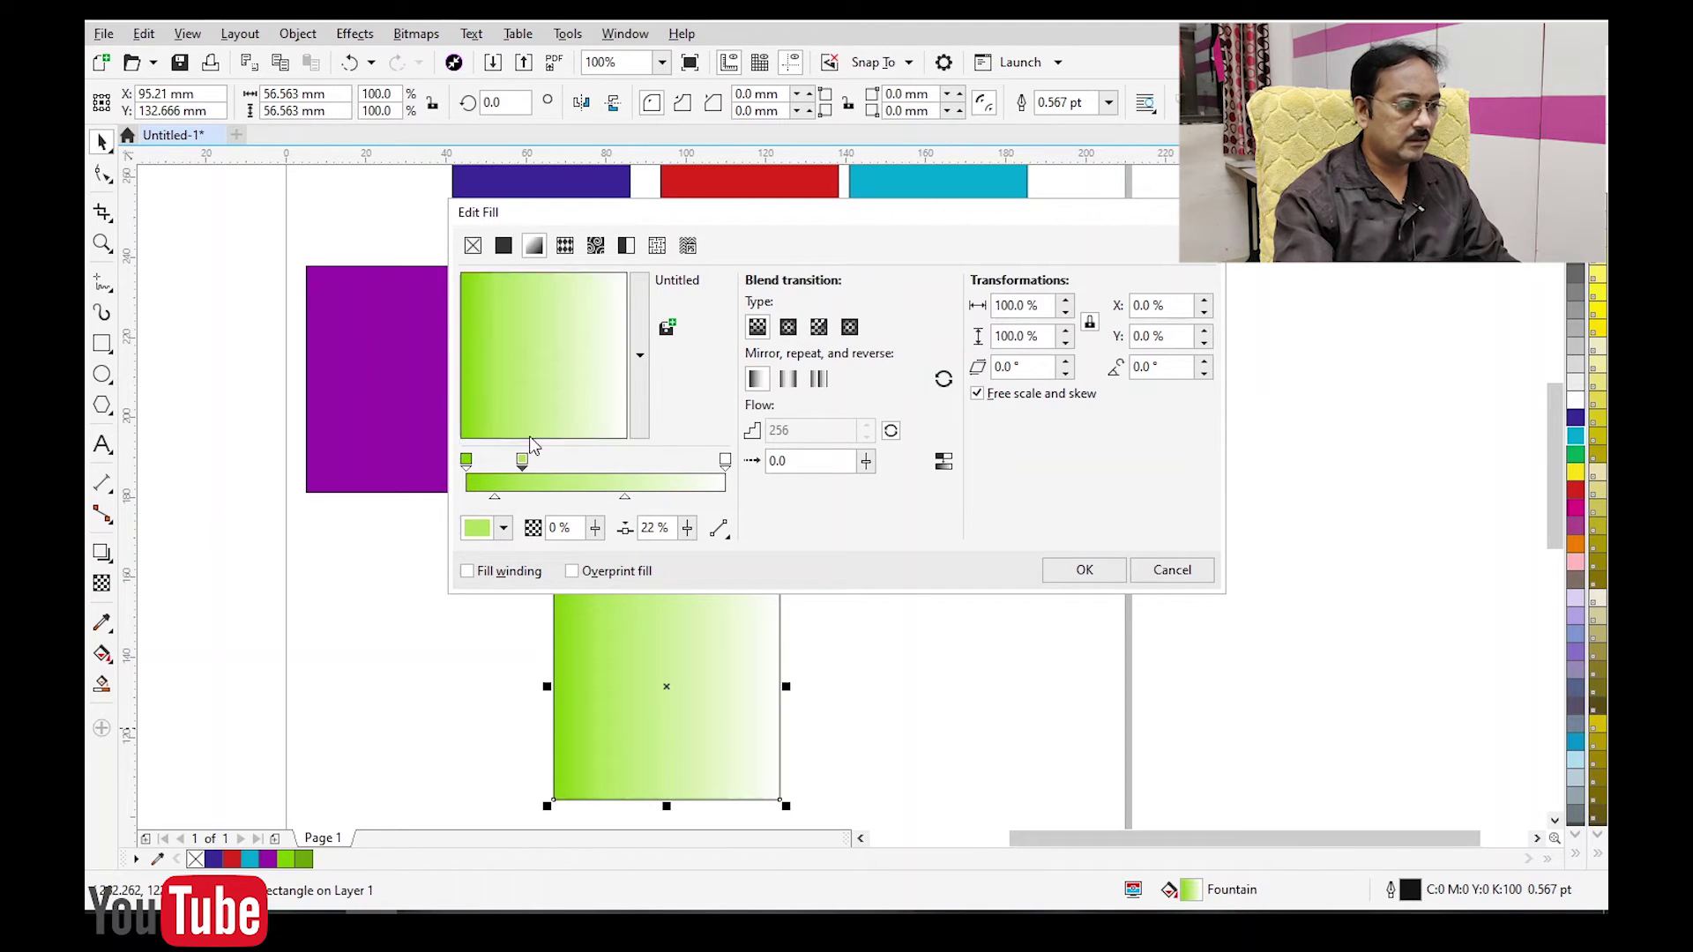
pyautogui.doubleClick(591, 464)
pyautogui.doubleClick(668, 469)
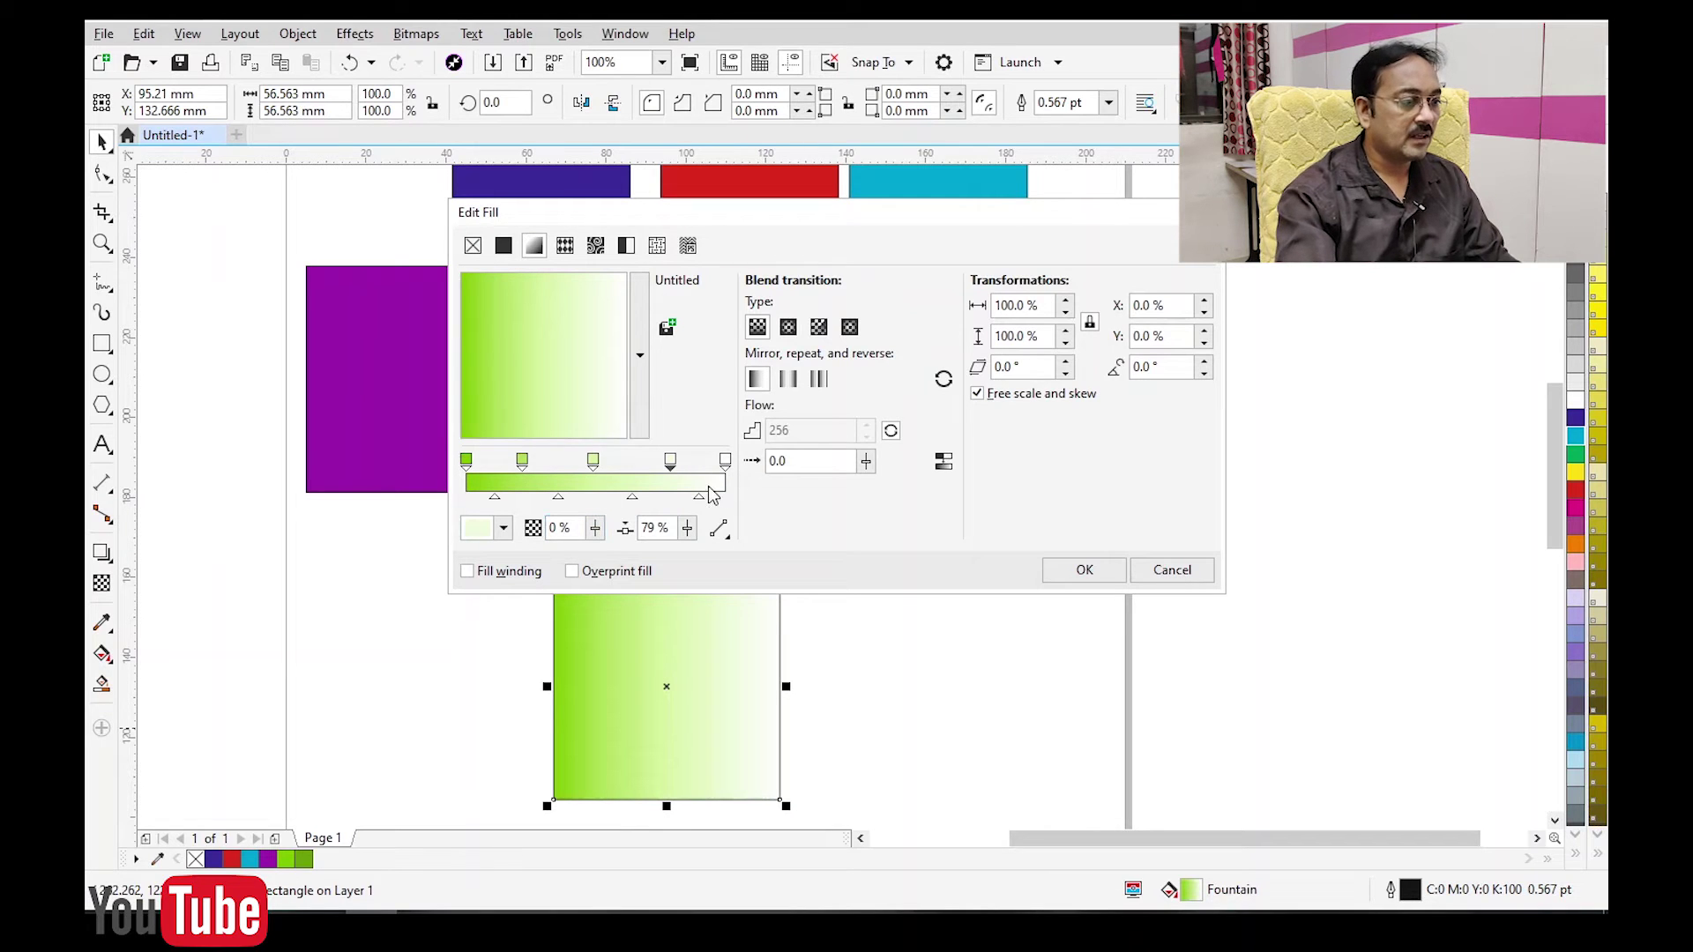
# Set the gradient's 79% node to red with C 0, M 100, Y 95, K 0.
pyautogui.click(467, 461)
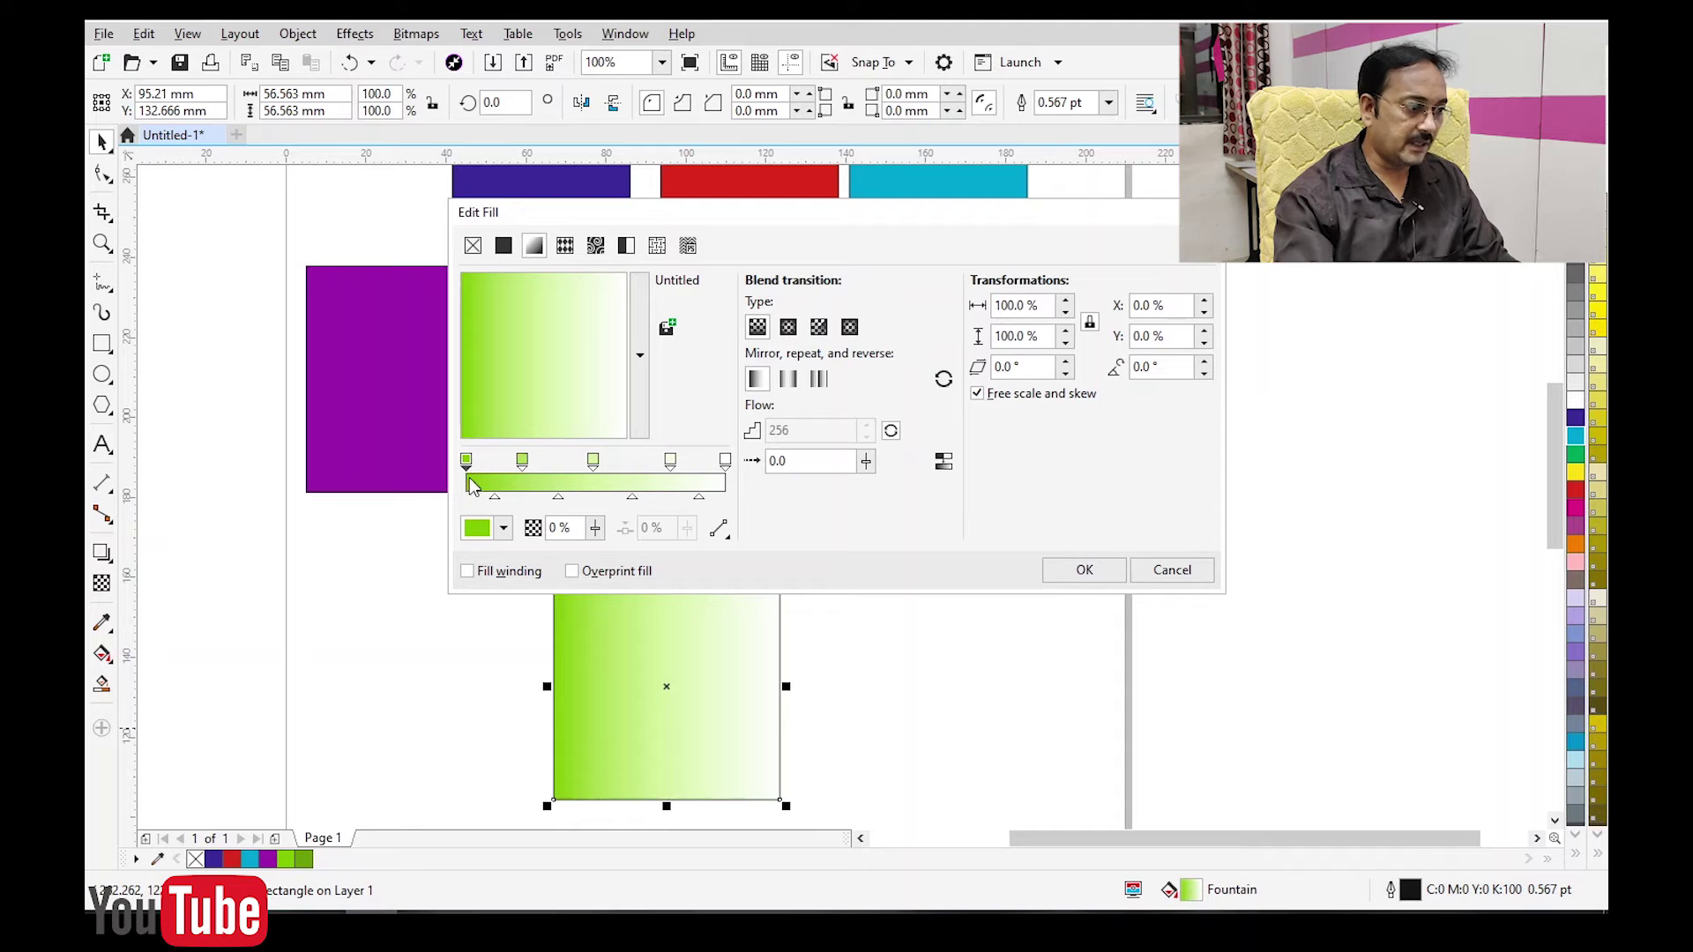
pyautogui.click(523, 462)
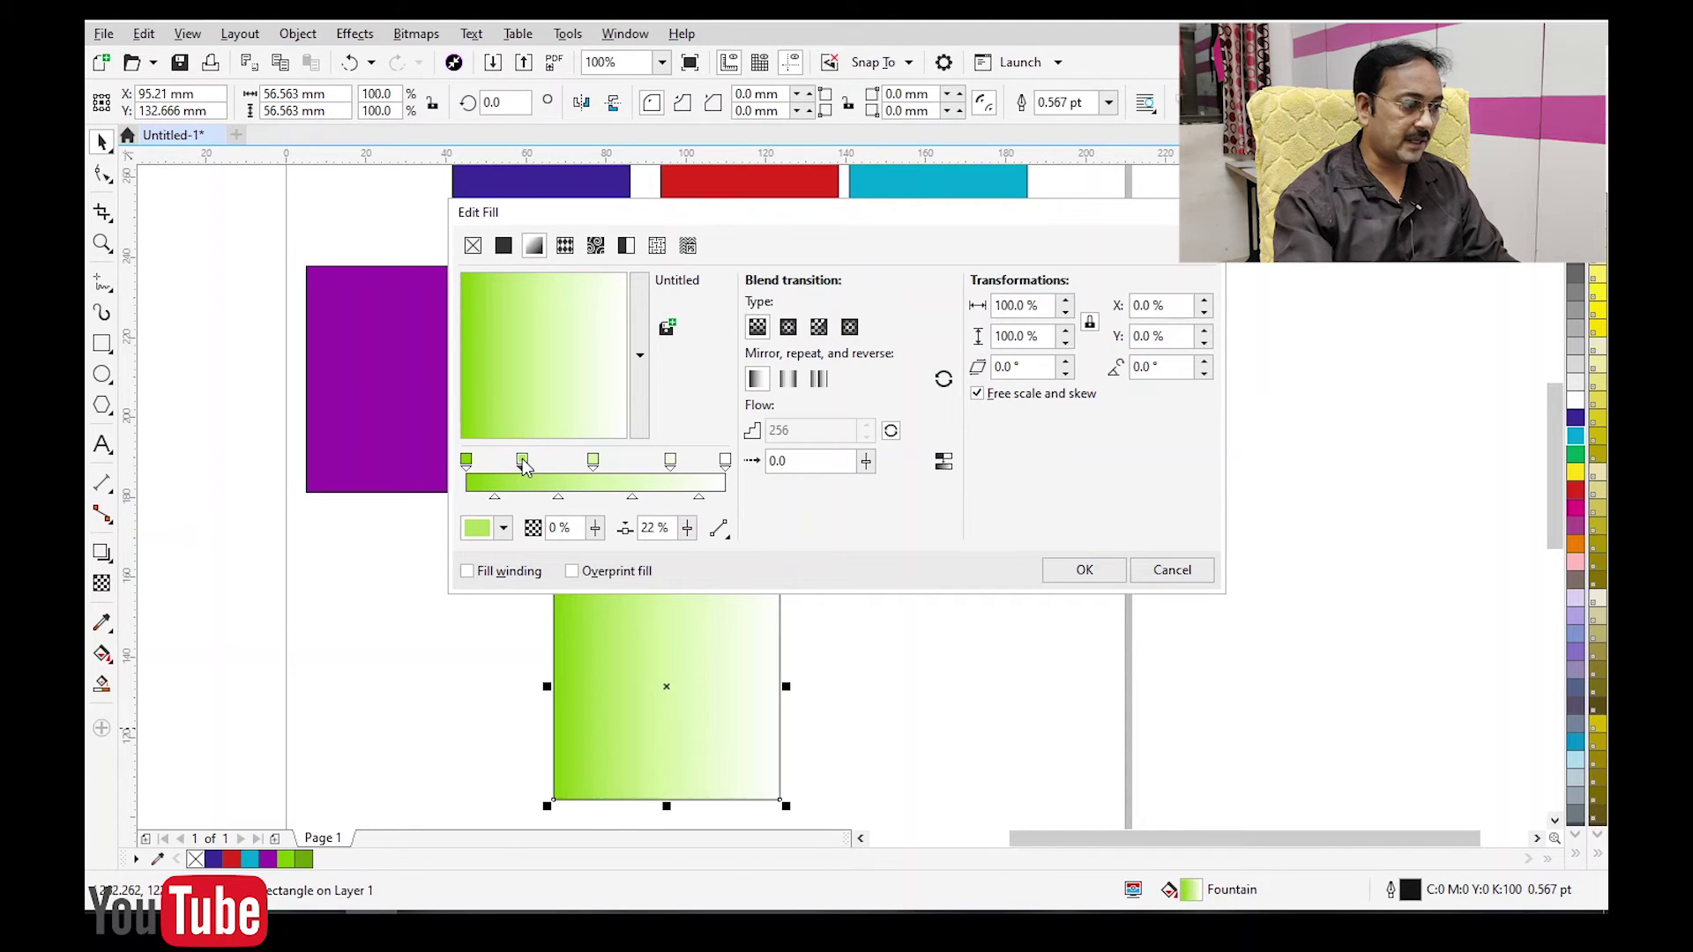
pyautogui.click(594, 462)
pyautogui.click(670, 462)
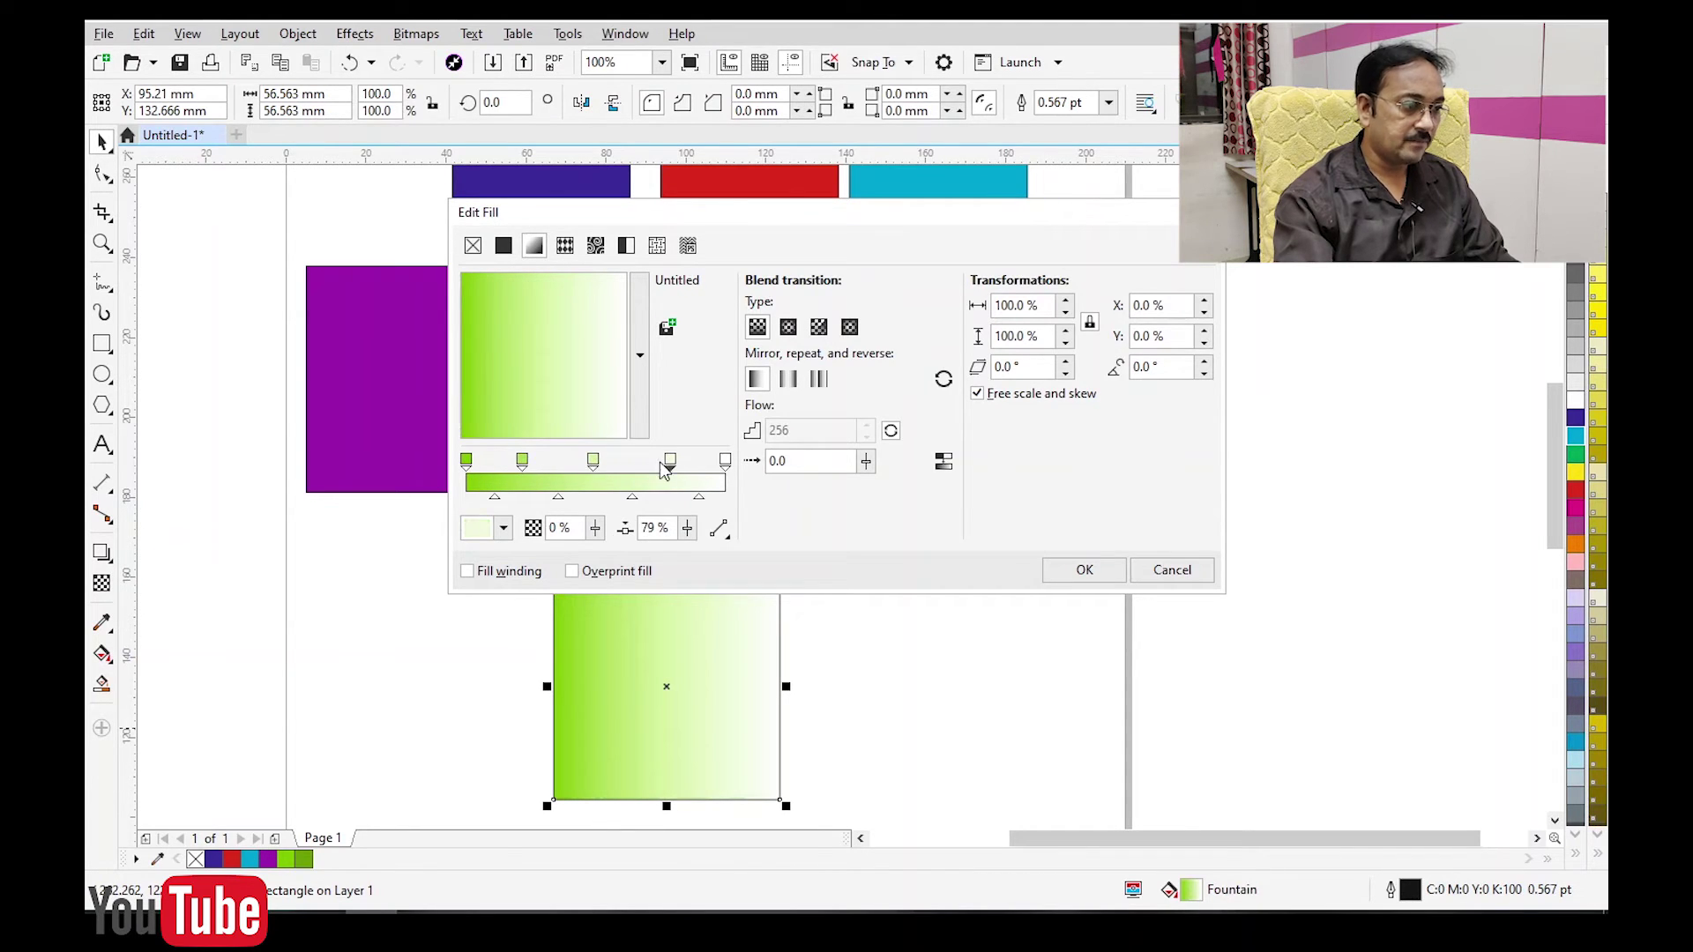
pyautogui.click(503, 528)
pyautogui.moveTo(549, 677); pyautogui.dragTo(550, 702)
pyautogui.click(611, 639)
pyautogui.click(593, 636)
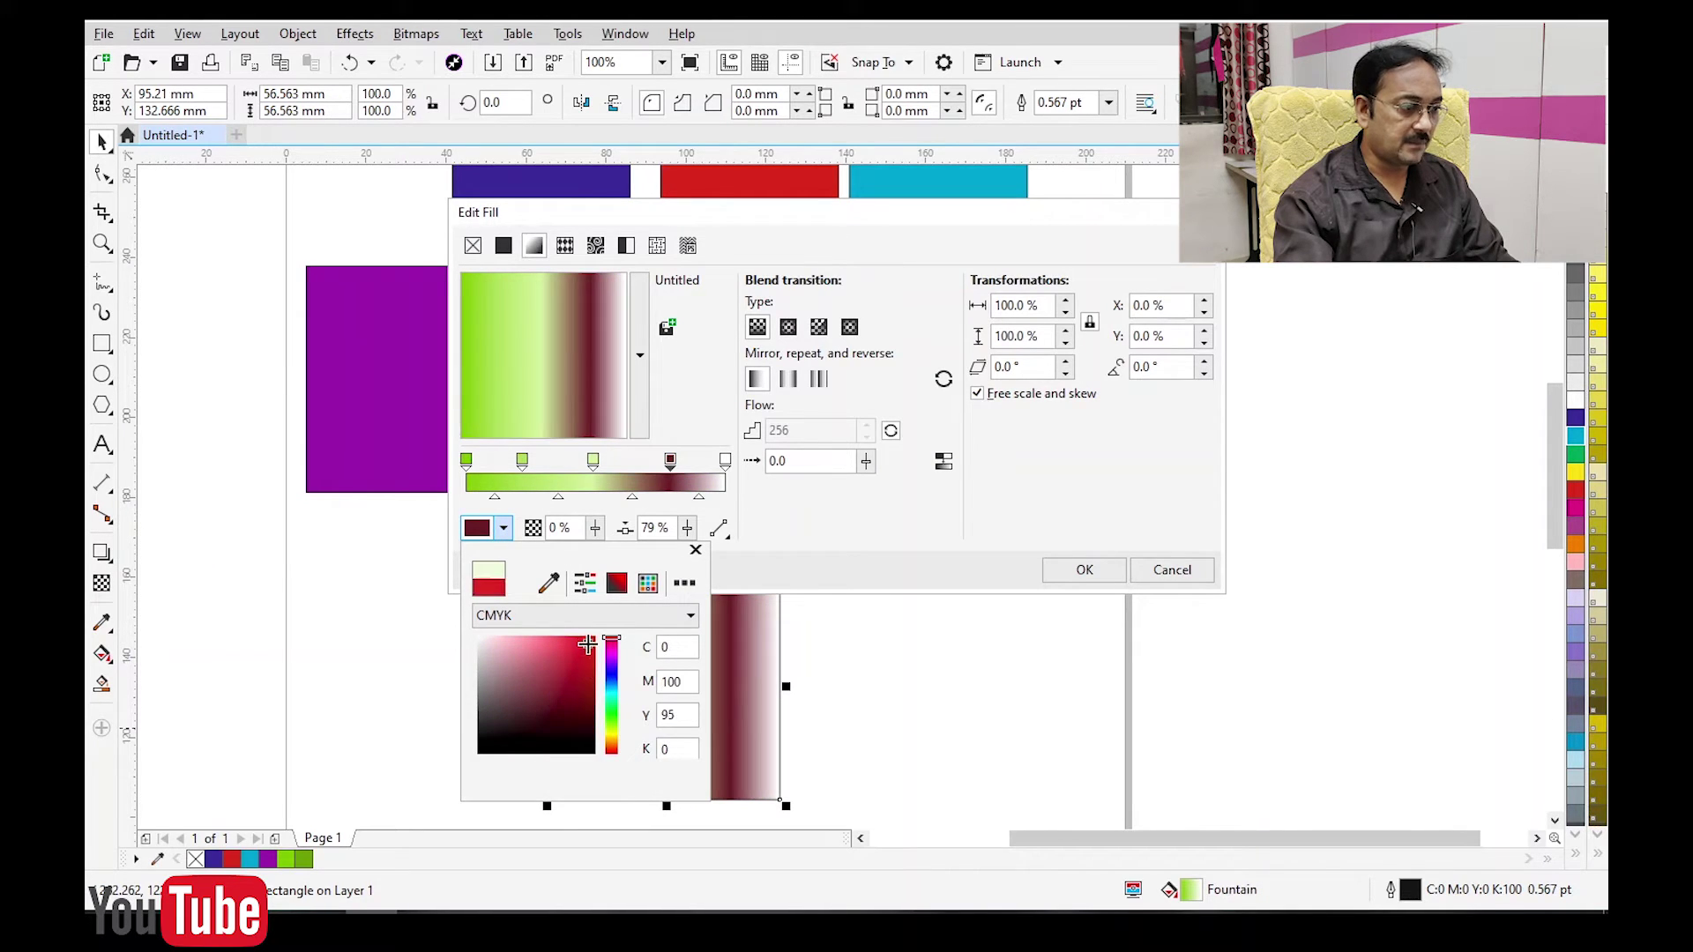
# Set the gradient's white end node to grey with about C 40, M 36, Y 34, K 17.
pyautogui.click(725, 460)
pyautogui.click(725, 460)
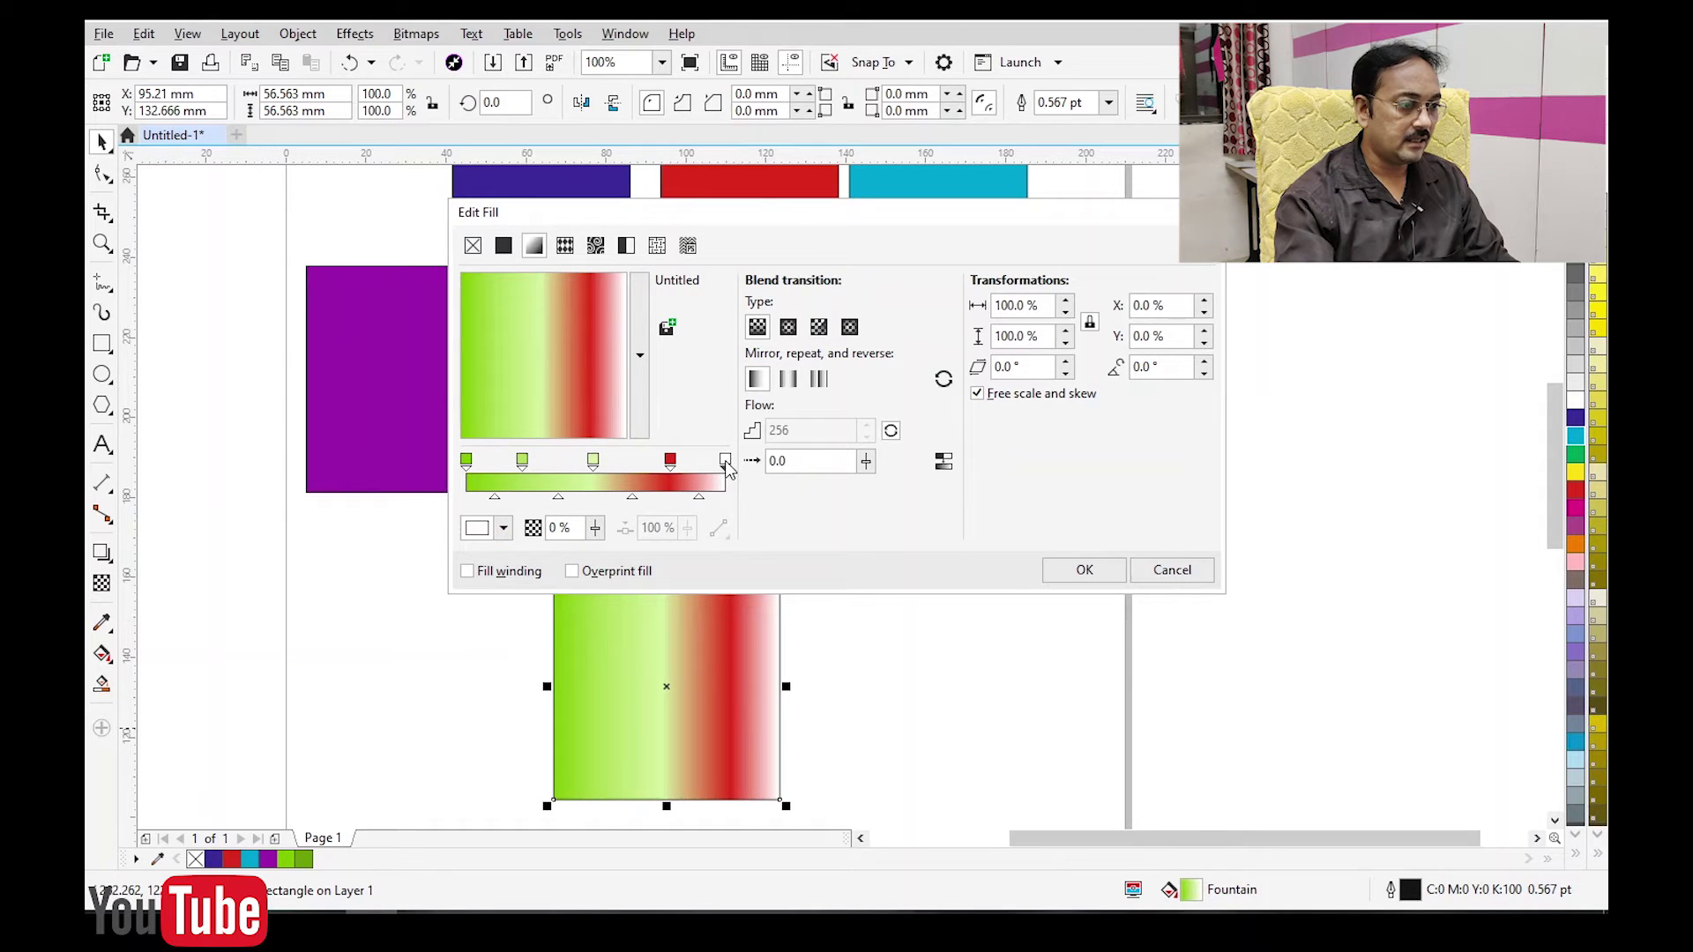
pyautogui.click(503, 527)
pyautogui.moveTo(501, 681); pyautogui.dragTo(483, 684)
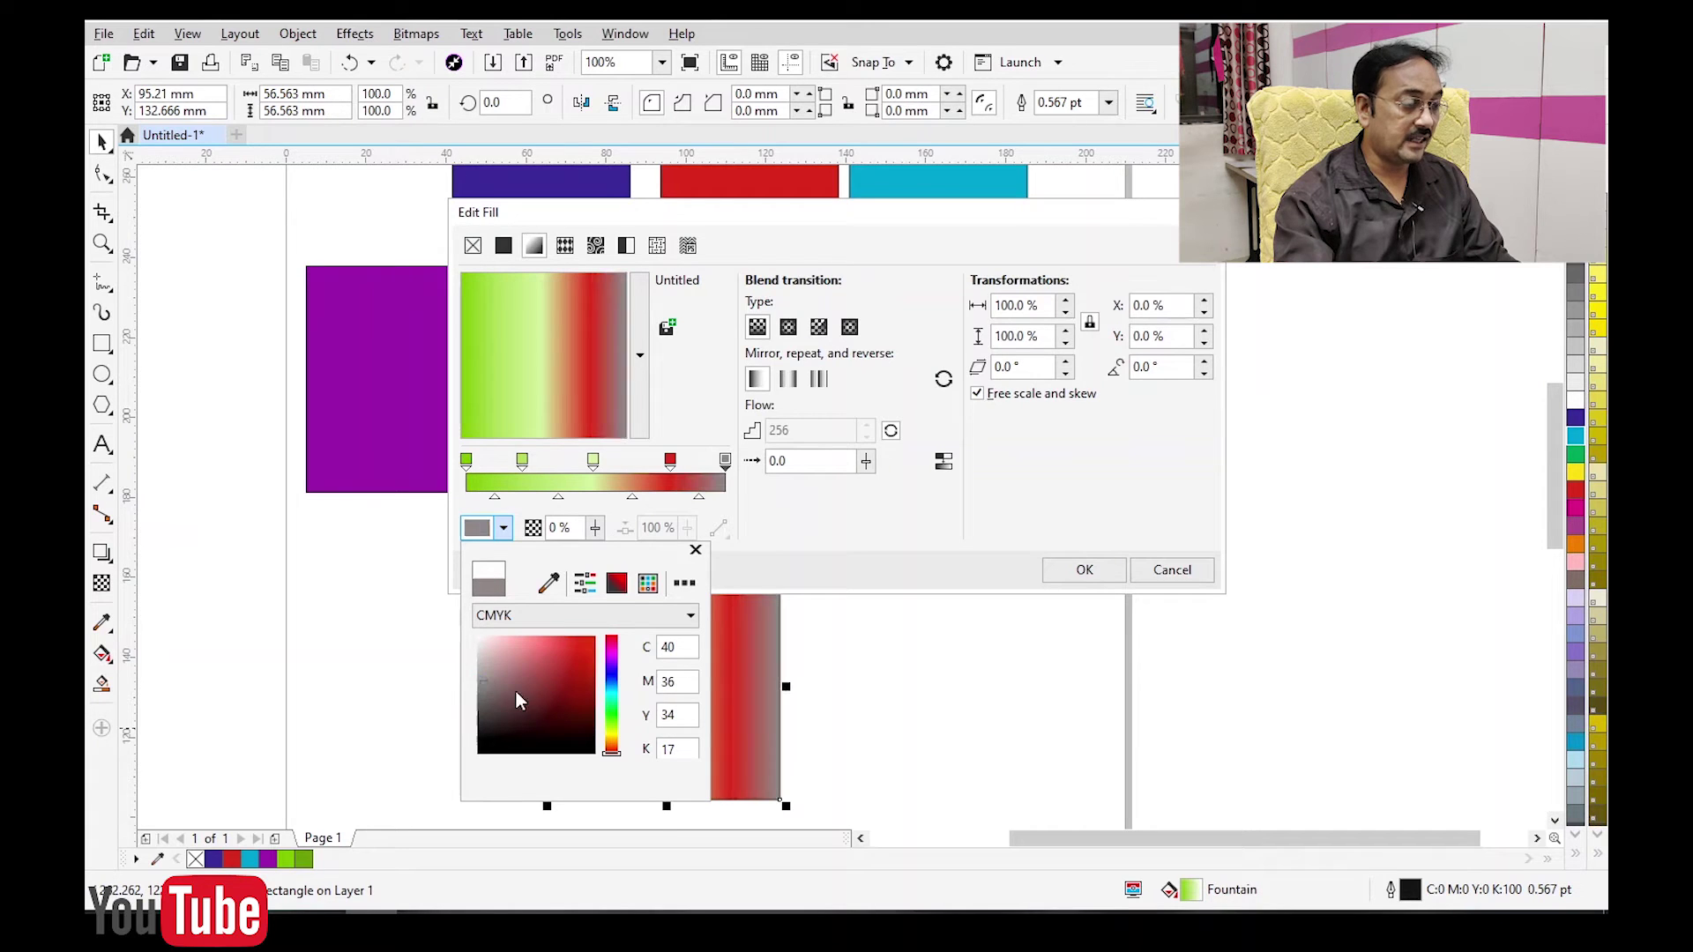
# Set the gradient's 49% node to aqua with about C 57, M 0, Y 36, K 0.
pyautogui.click(593, 460)
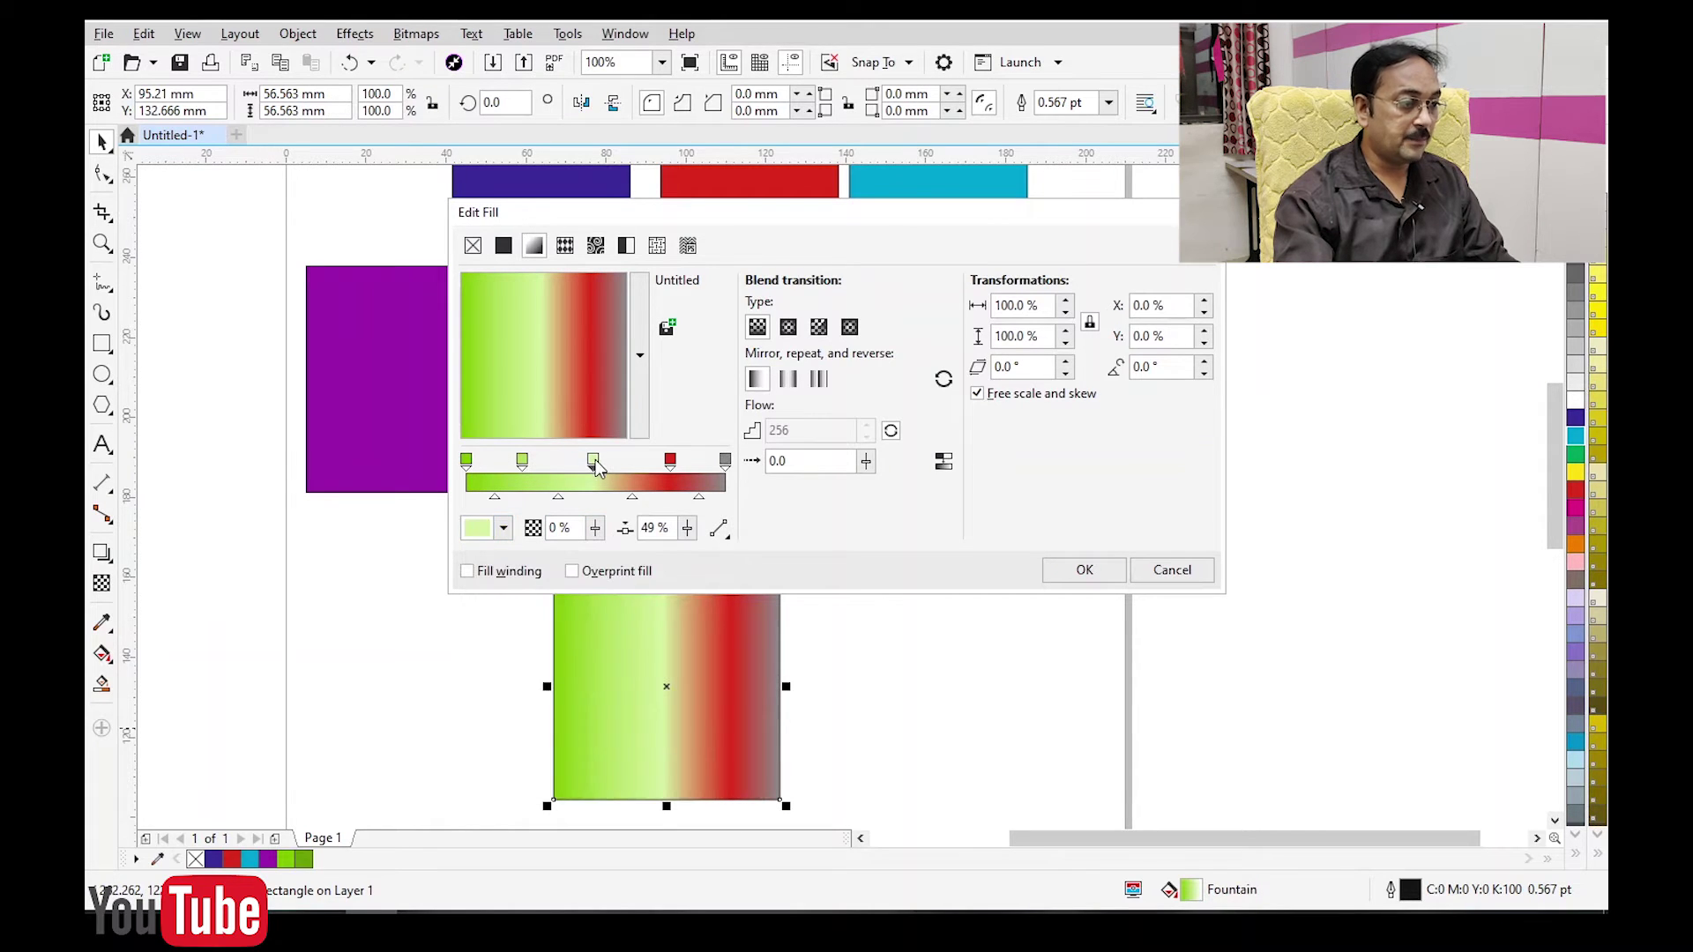
pyautogui.click(501, 530)
pyautogui.moveTo(611, 726); pyautogui.dragTo(579, 647)
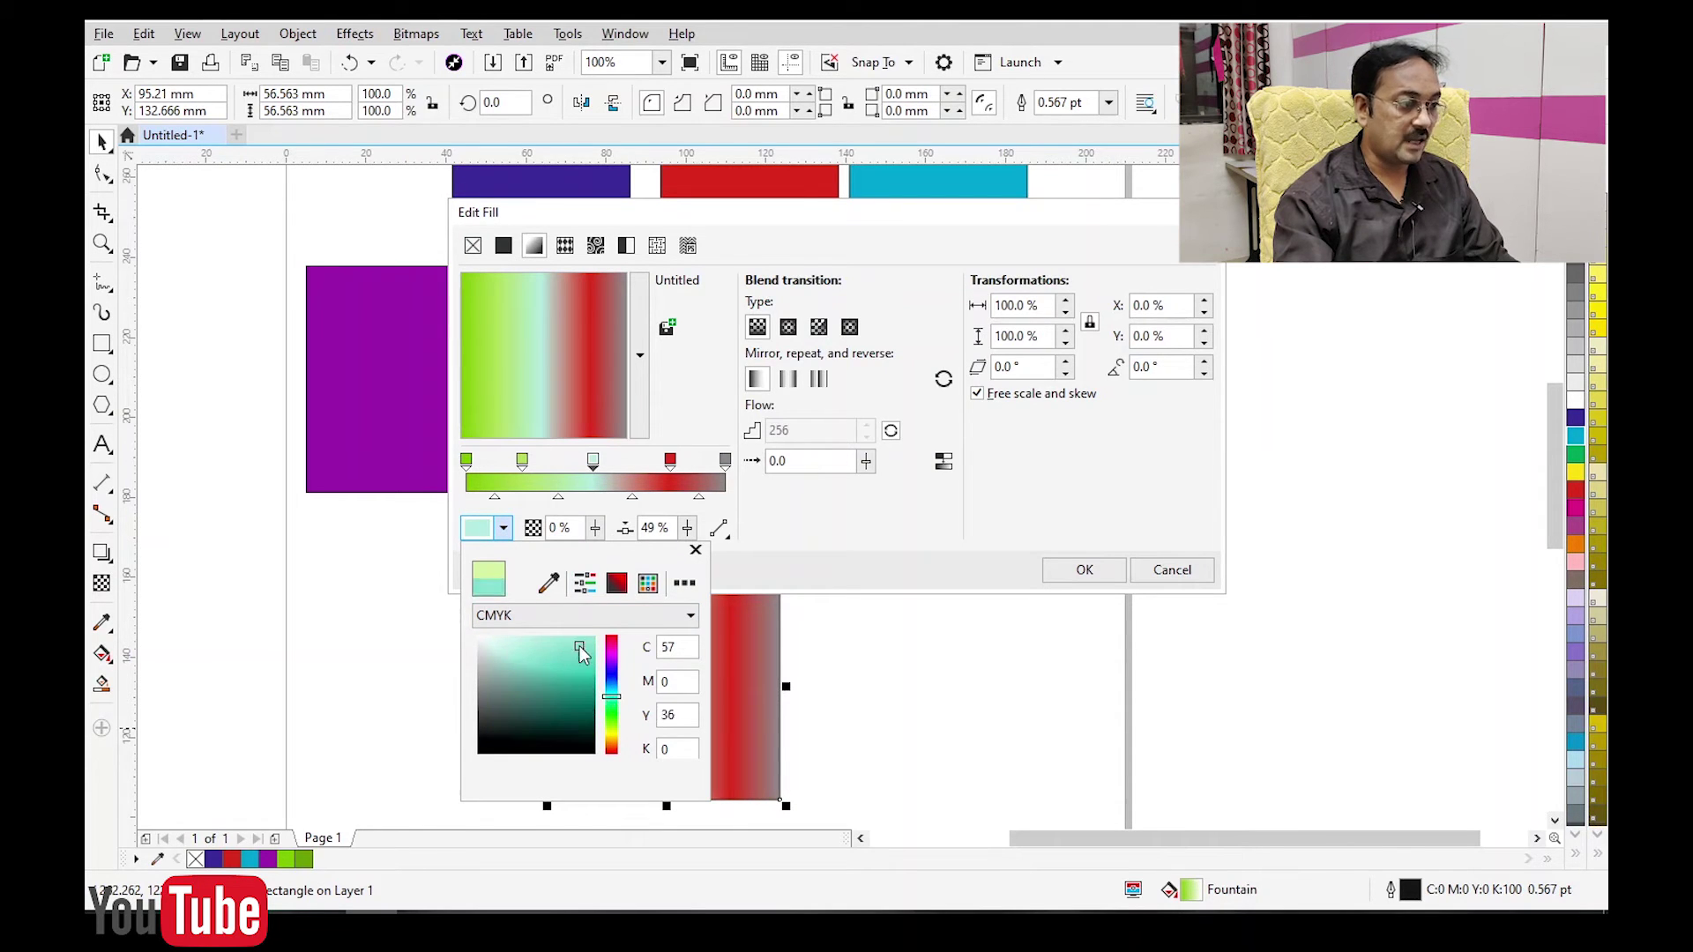
# Set the gradient's 22% node to amber with about C 1, M 30, Y 100.
pyautogui.click(520, 470)
pyautogui.click(523, 463)
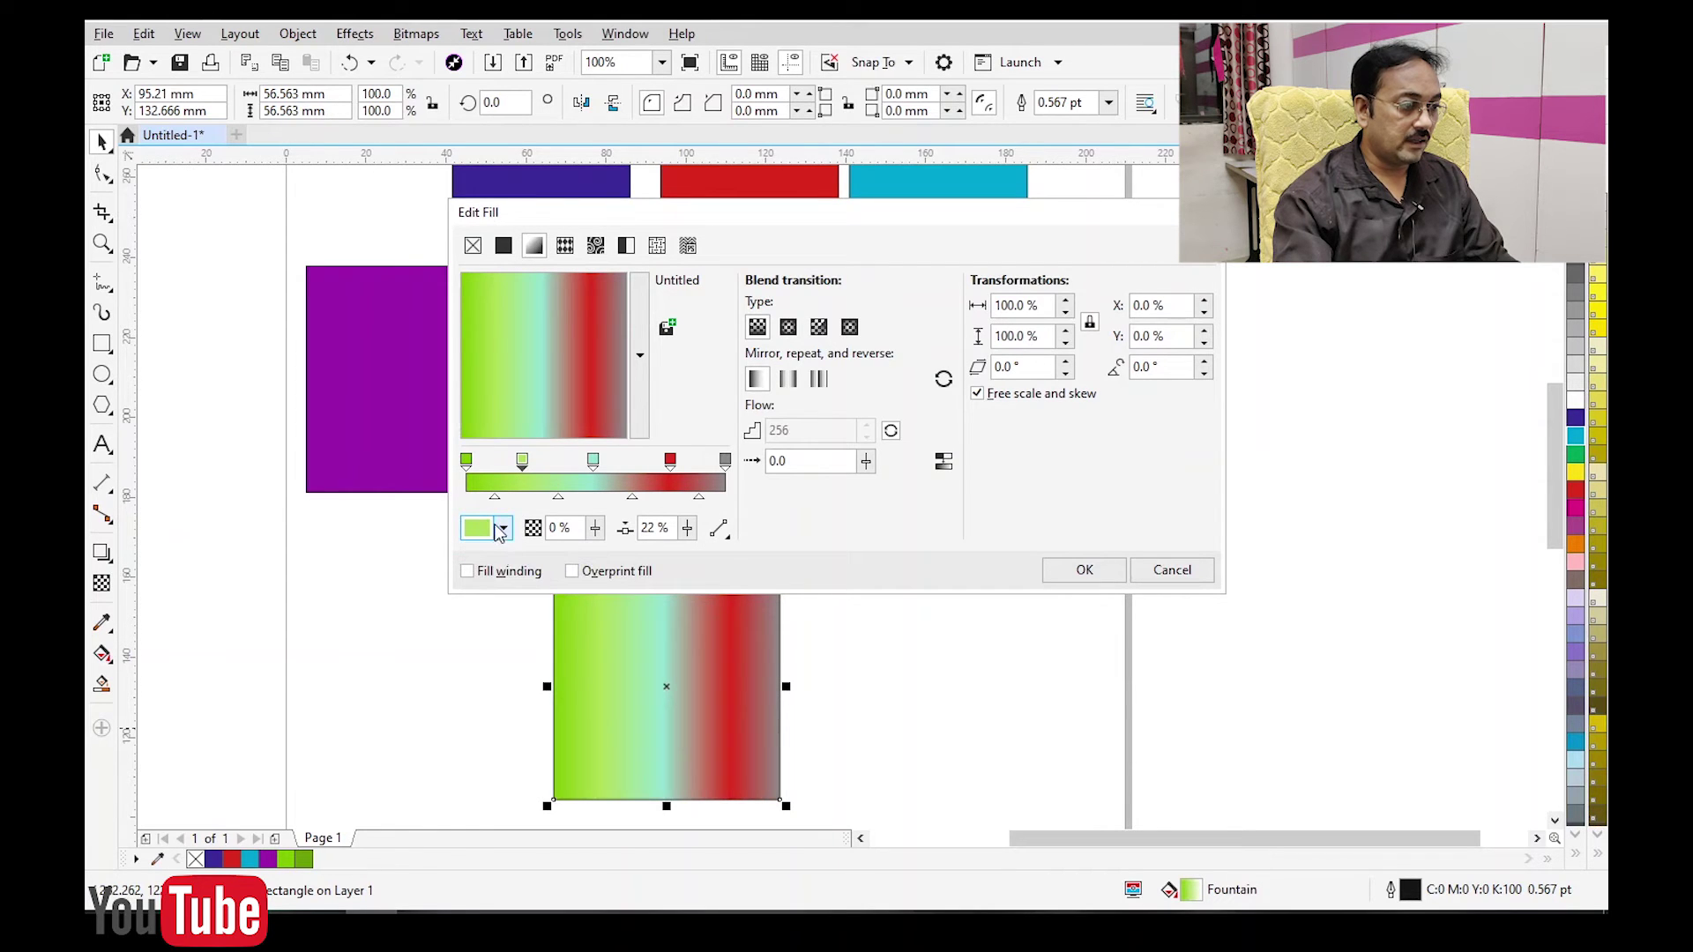
pyautogui.click(501, 529)
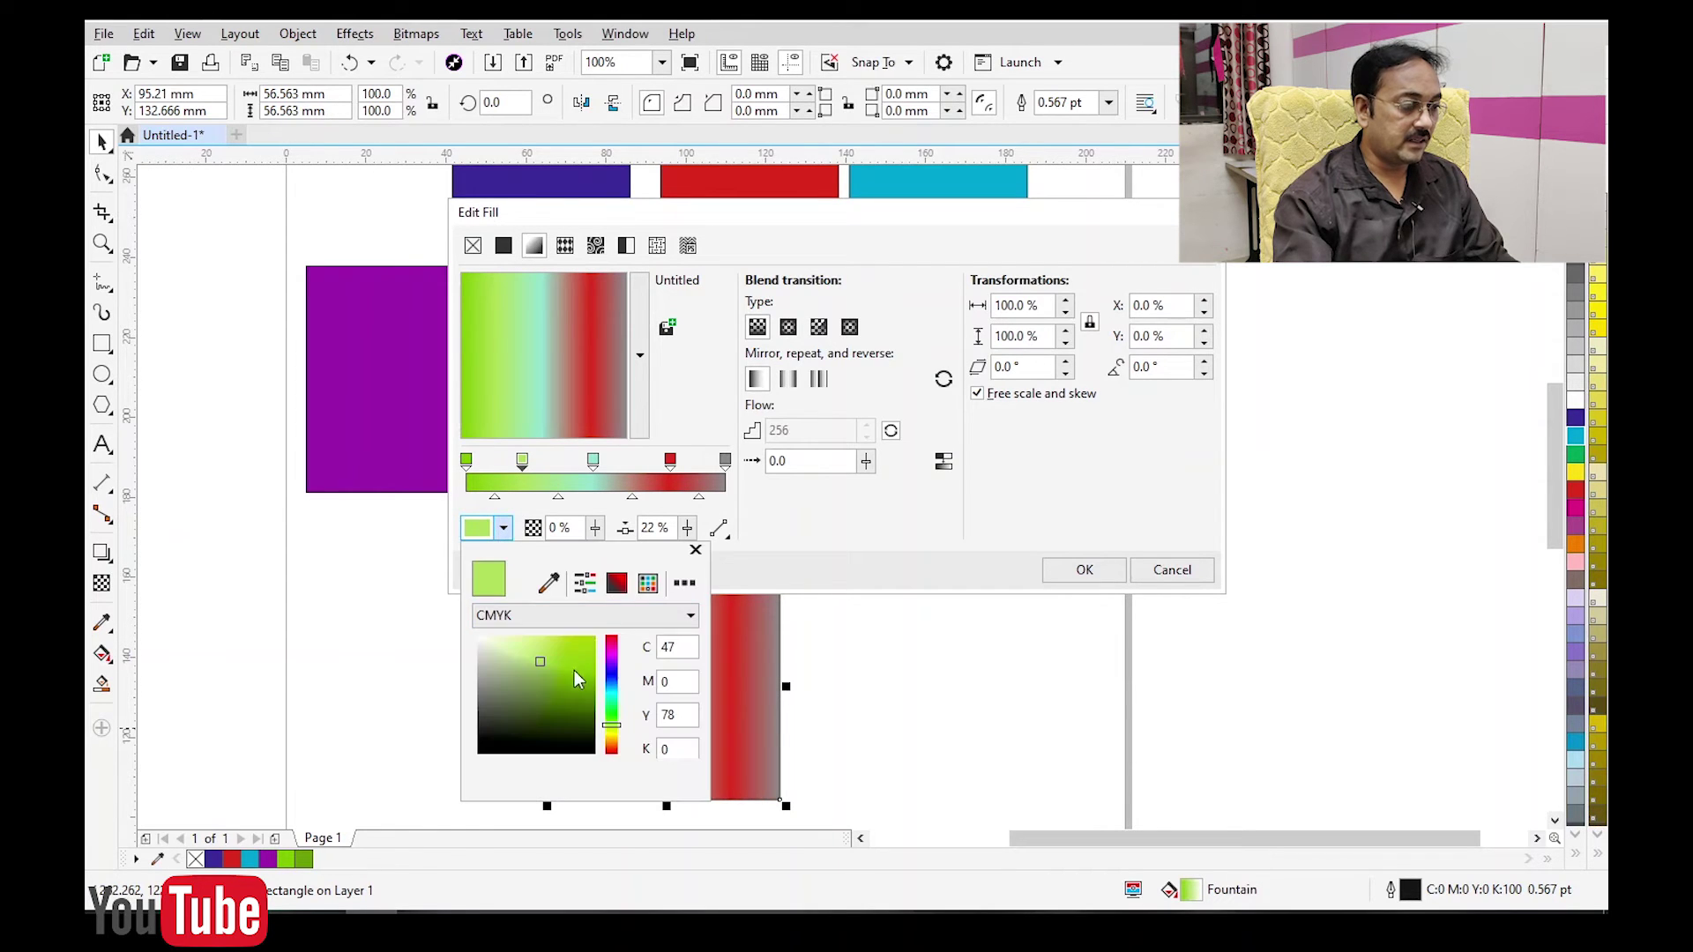
pyautogui.click(611, 741)
pyautogui.moveTo(589, 693); pyautogui.dragTo(595, 644)
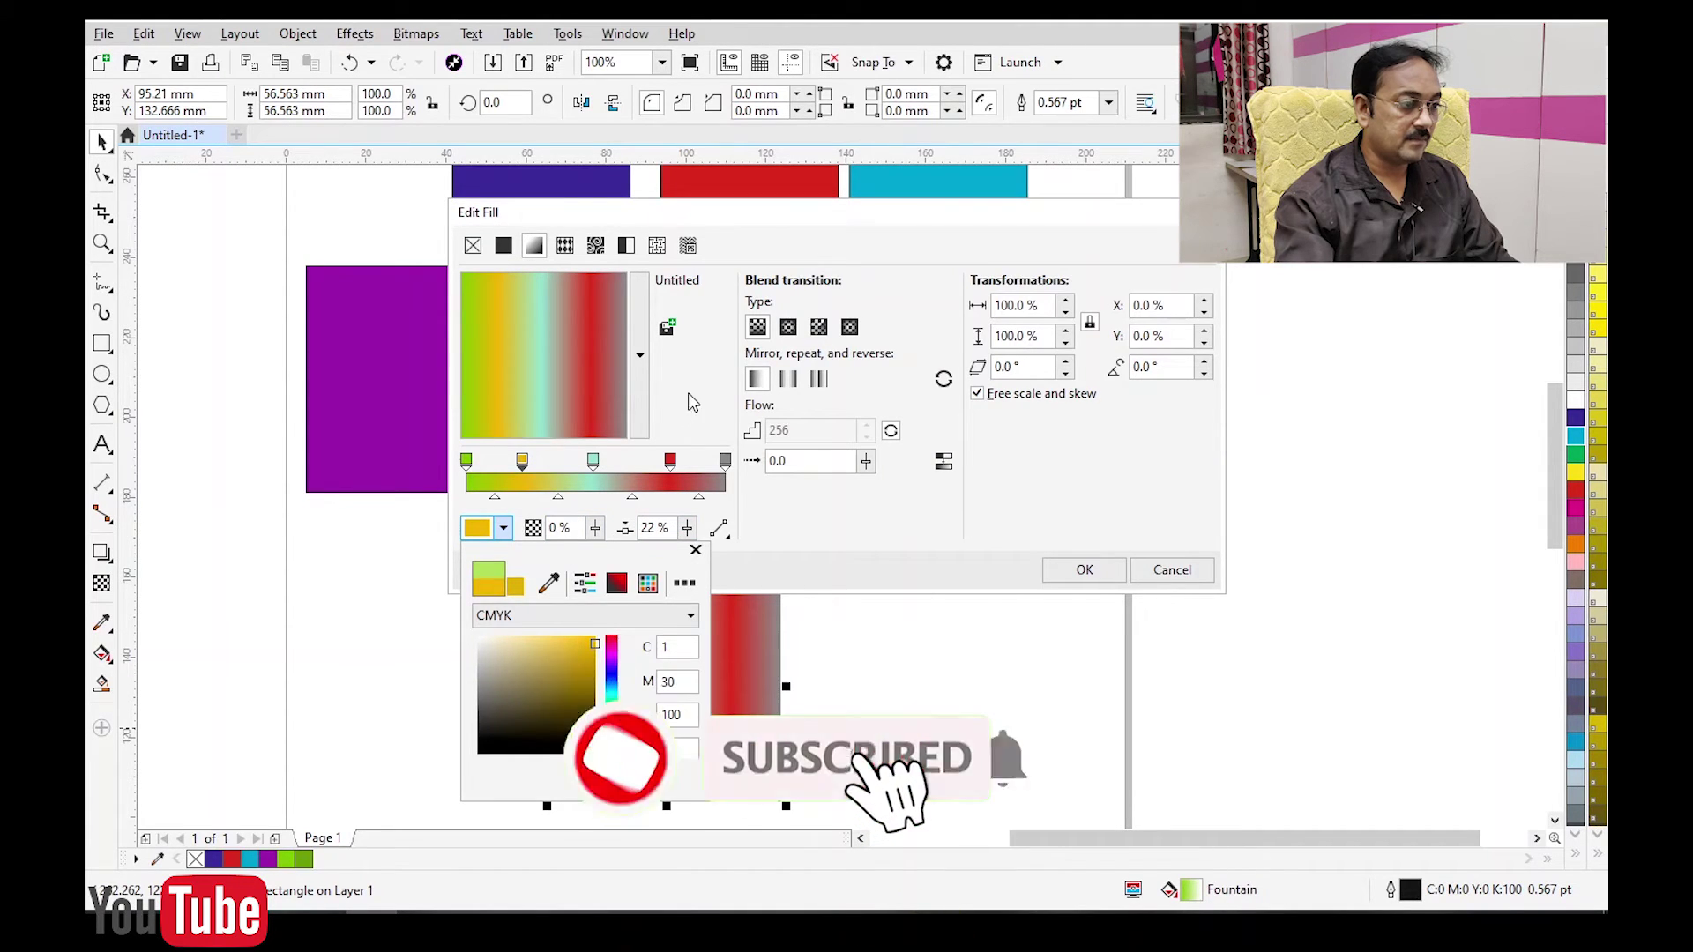
pyautogui.click(625, 488)
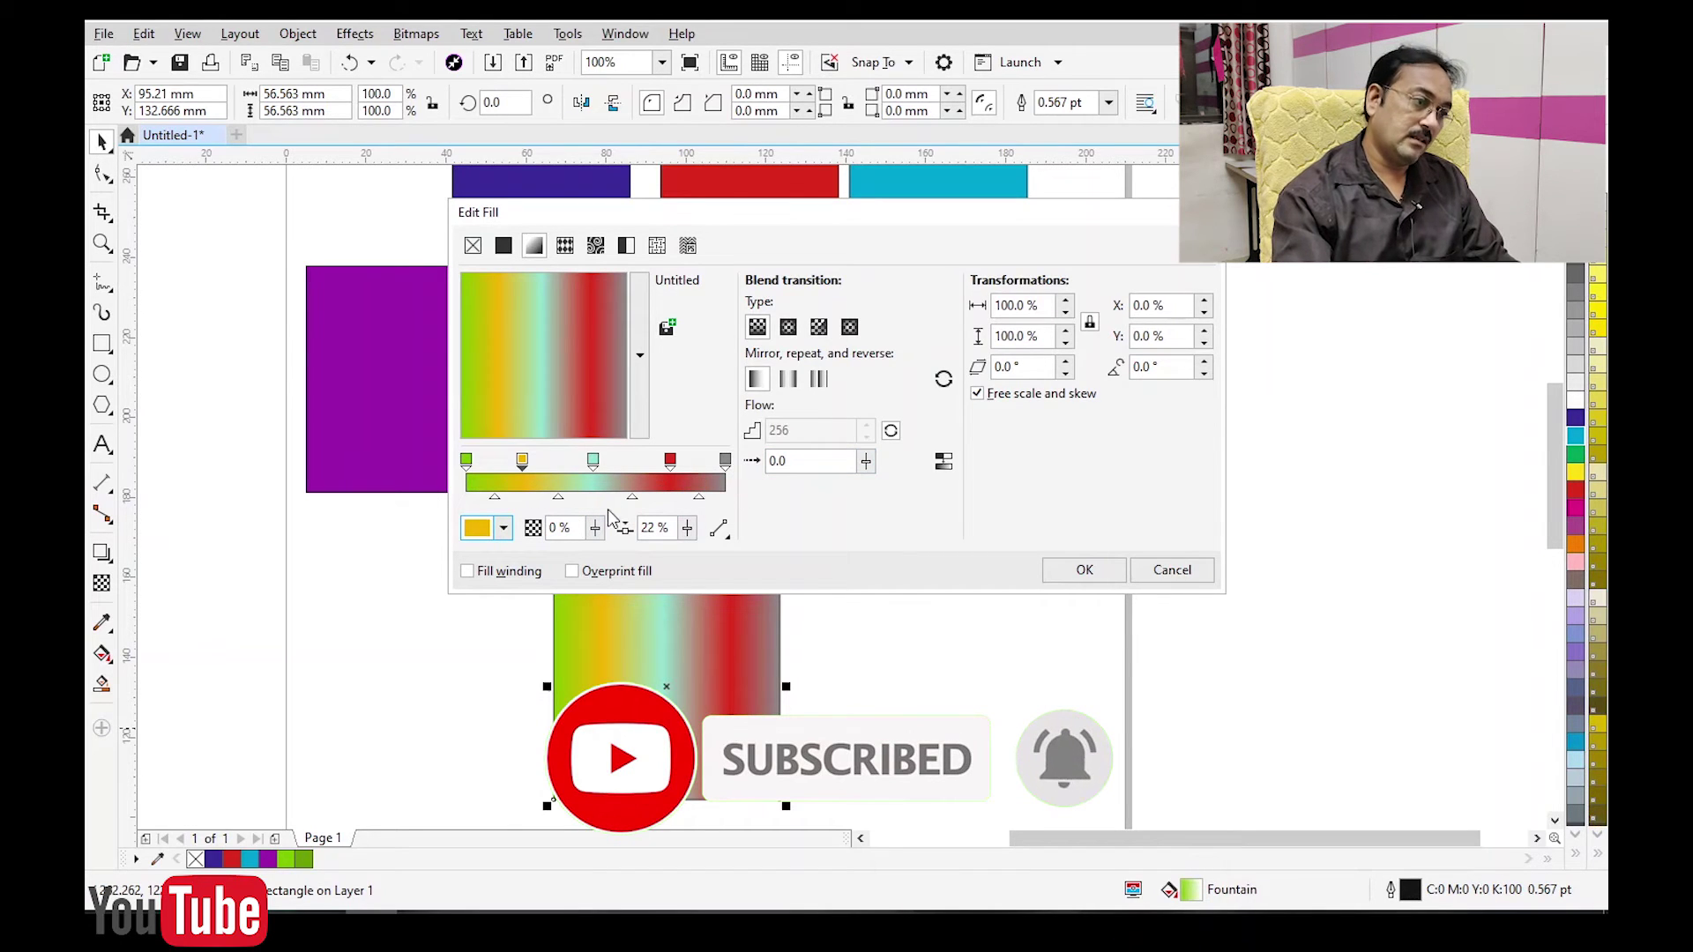
# Add five more colour nodes to the gradient: one between each neighbouring pair and an extra one at about 70%.
pyautogui.doubleClick(495, 477)
pyautogui.doubleClick(560, 477)
pyautogui.doubleClick(632, 480)
pyautogui.doubleClick(699, 480)
pyautogui.doubleClick(648, 480)
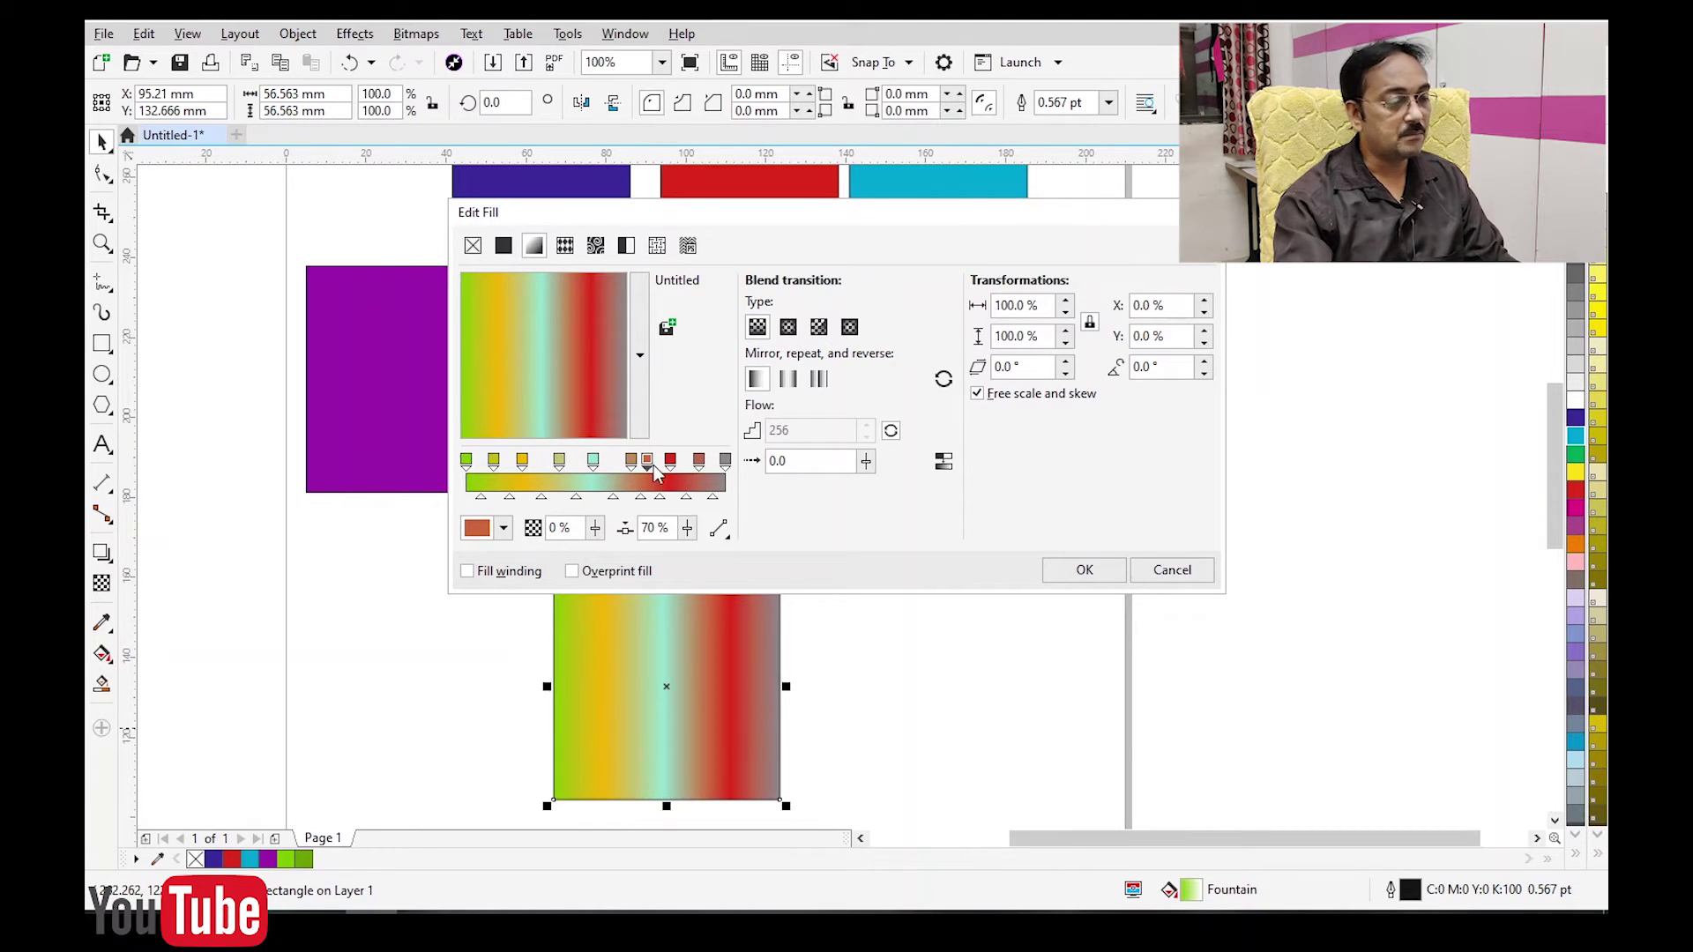
# Set the gradient's 11% node to blue with C 100, M 100, Y 0, K 0.
pyautogui.click(492, 464)
pyautogui.click(477, 528)
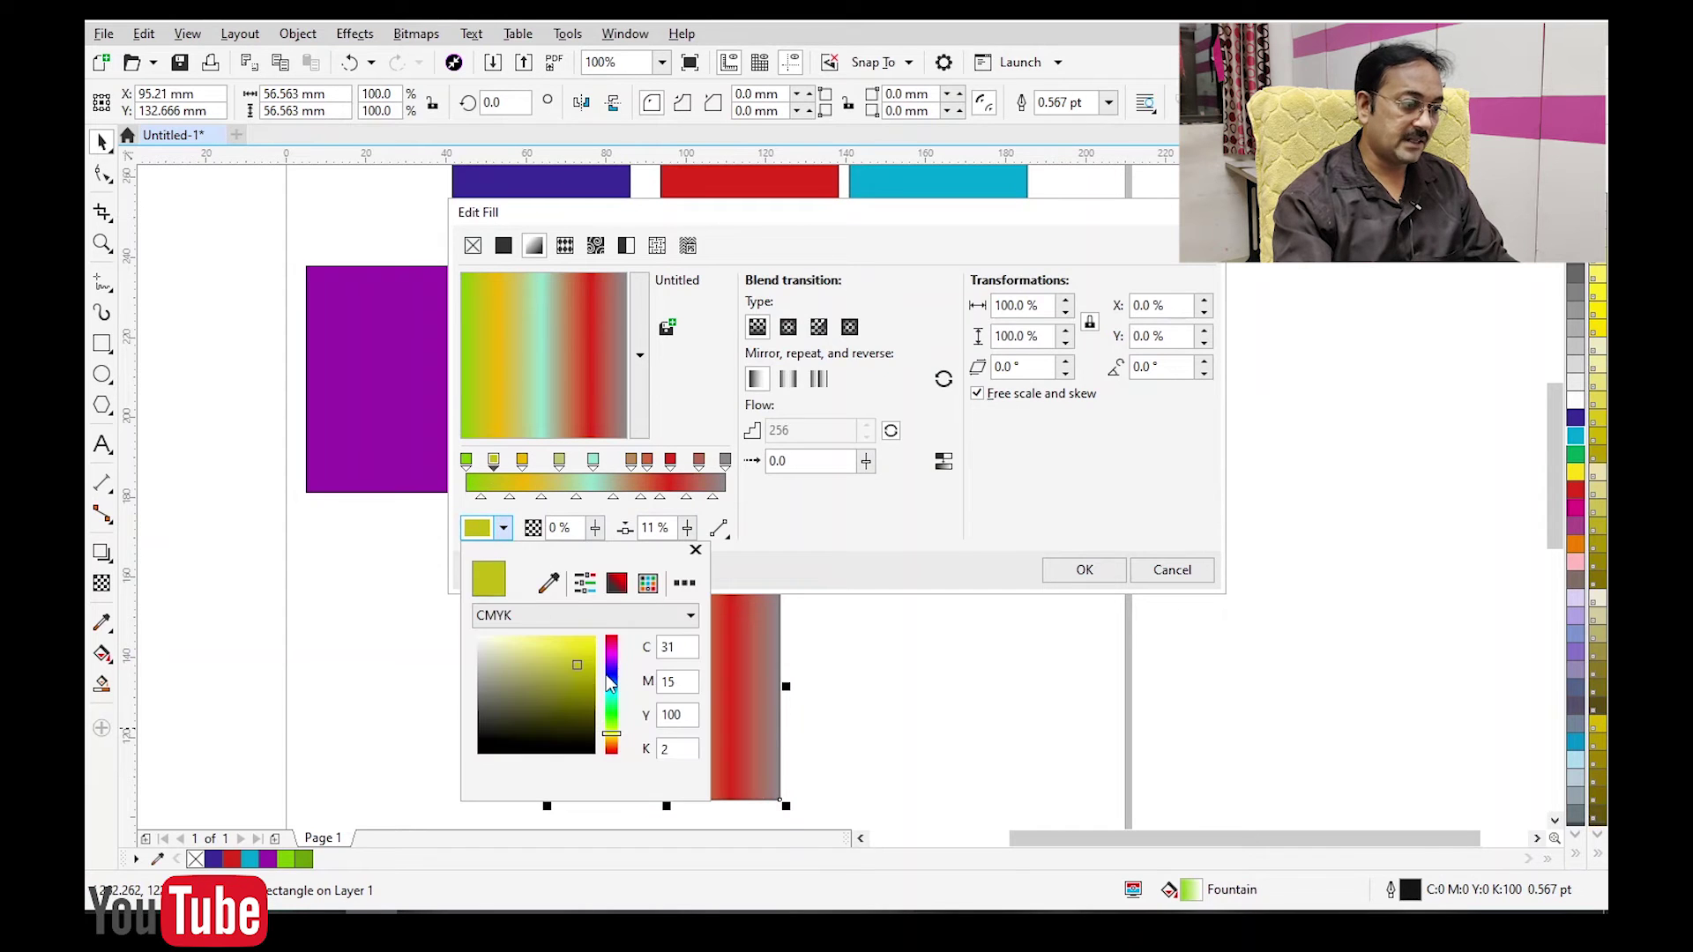
pyautogui.click(609, 675)
pyautogui.click(574, 649)
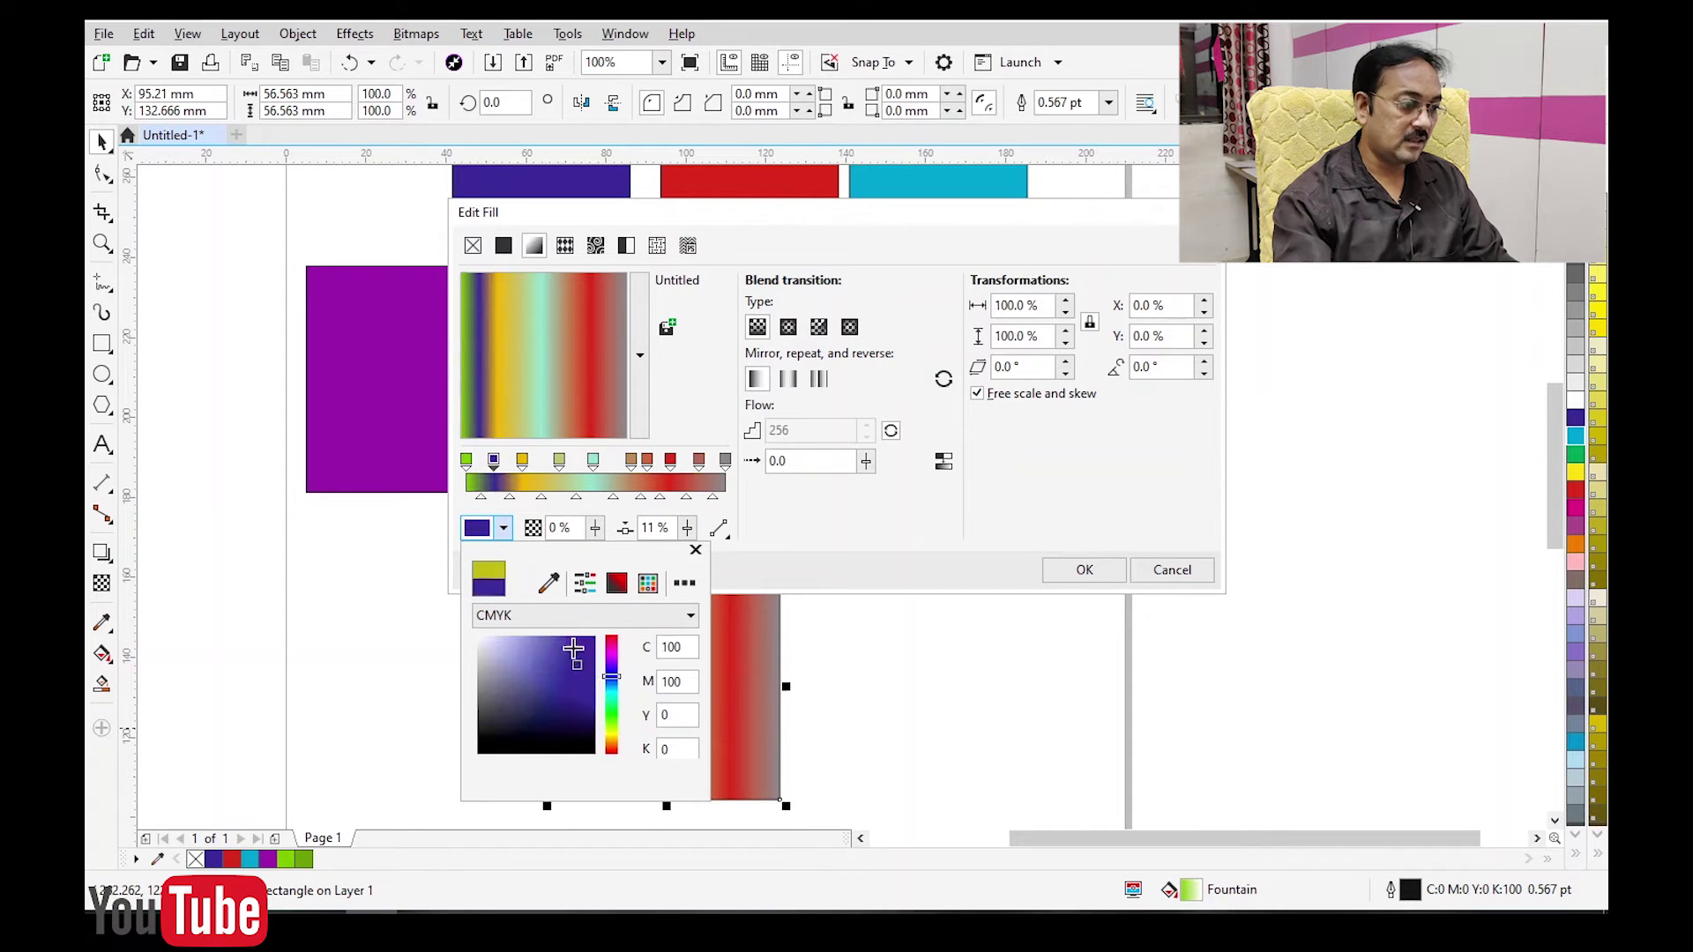
# Set the gradient's 36% node to purple and apply the fountain fill to the square.
pyautogui.click(563, 463)
pyautogui.click(561, 461)
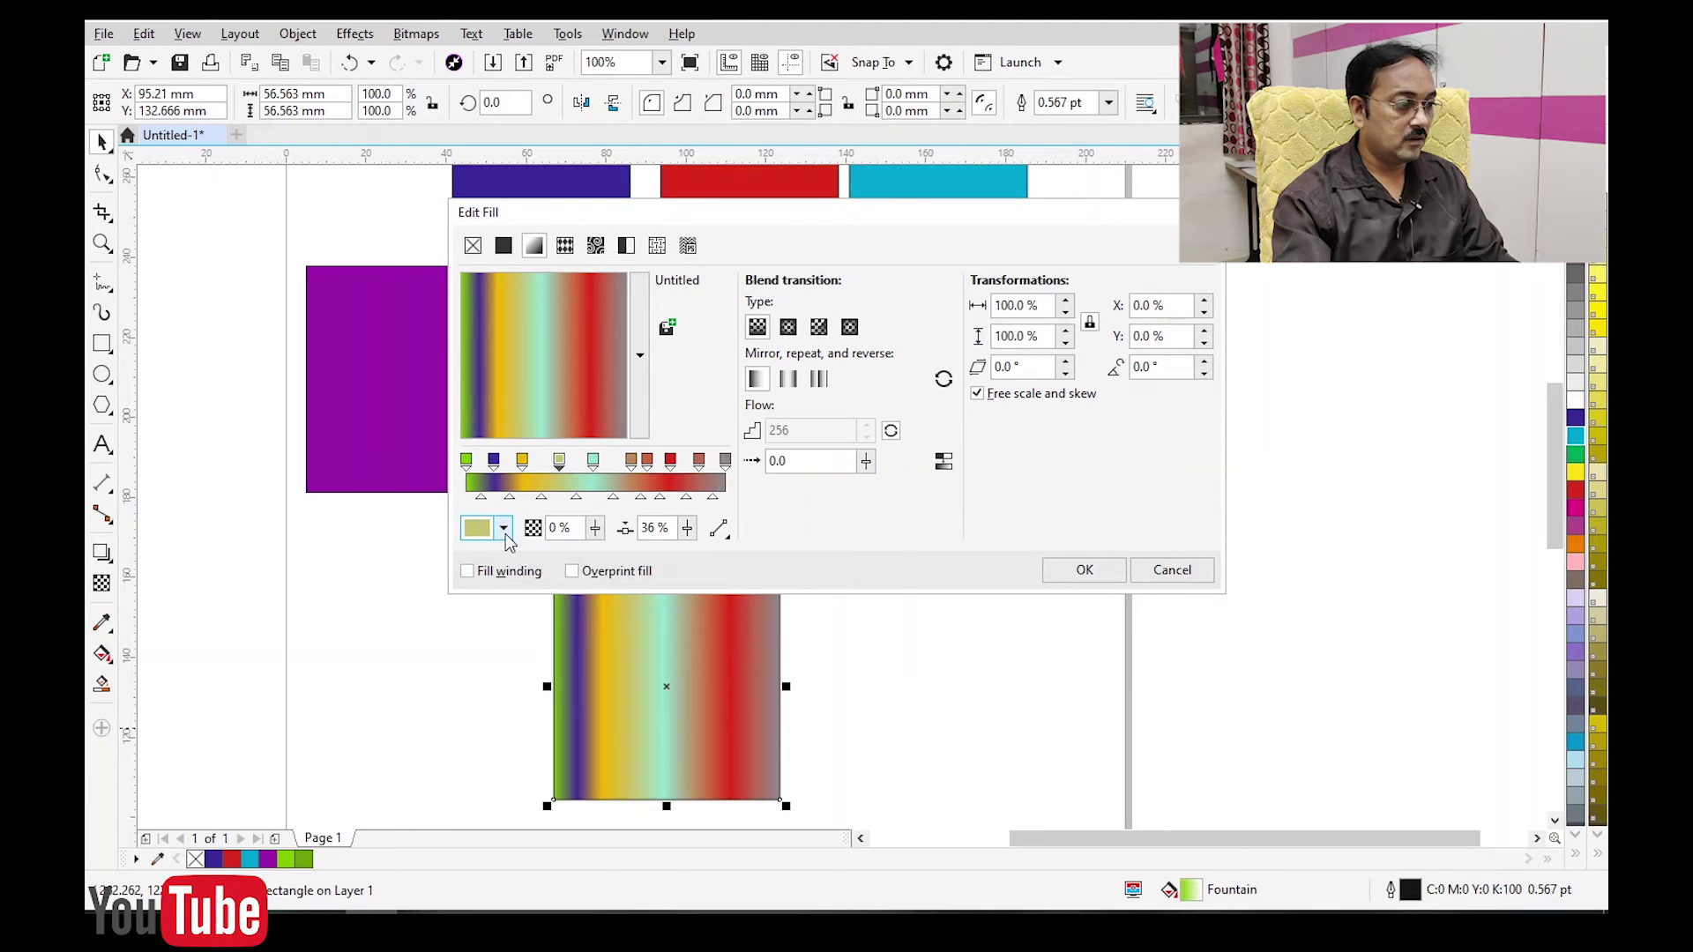
pyautogui.click(504, 528)
pyautogui.click(611, 664)
pyautogui.click(566, 644)
pyautogui.click(1061, 575)
pyautogui.click(1083, 570)
pyautogui.click(666, 699)
pyautogui.scroll(1, 660, 741)
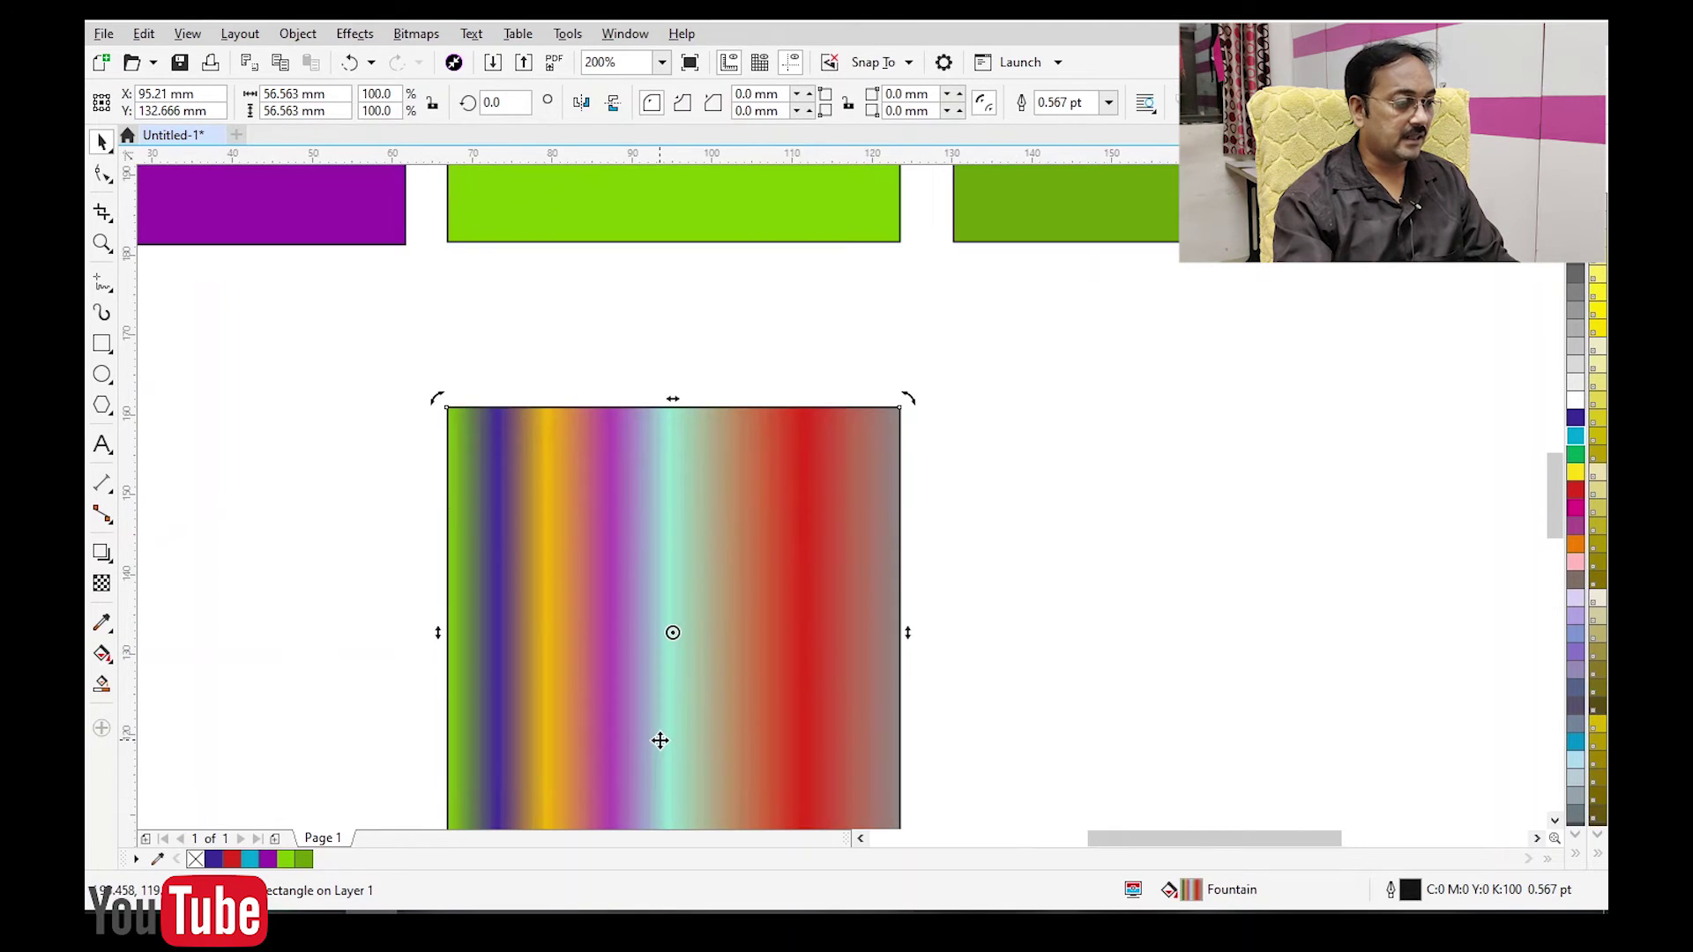
# Move the multi-colour gradient square into the empty area just below the purple square and deselect it.
pyautogui.scroll(1, 660, 741)
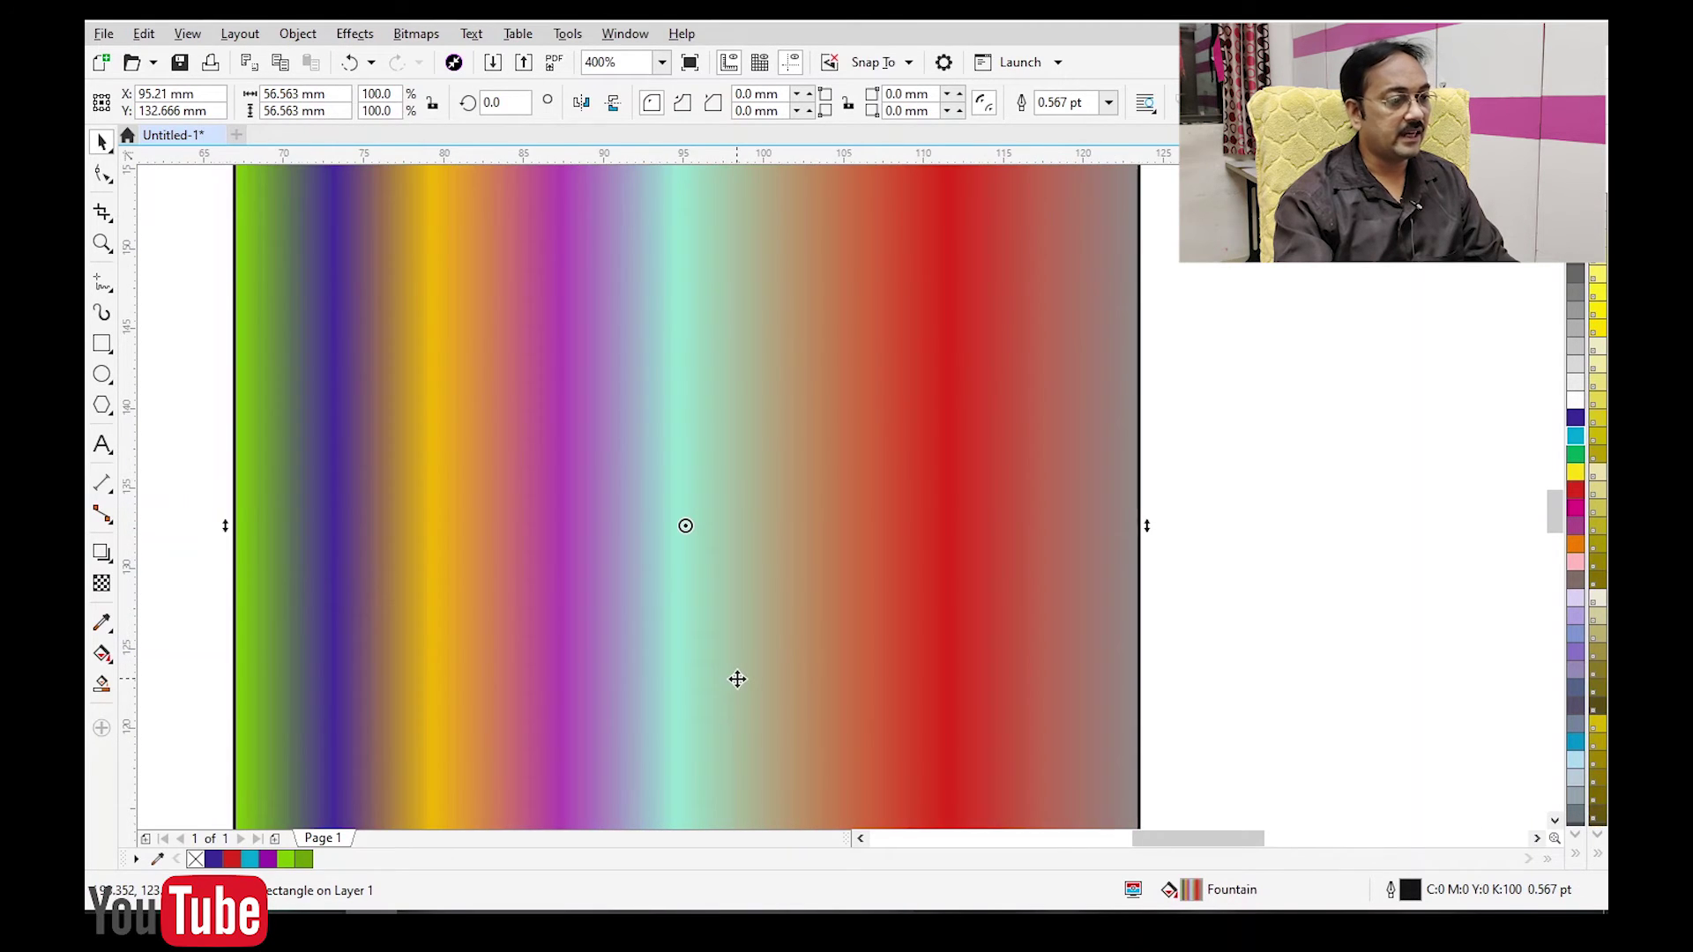
pyautogui.scroll(-1, 737, 679)
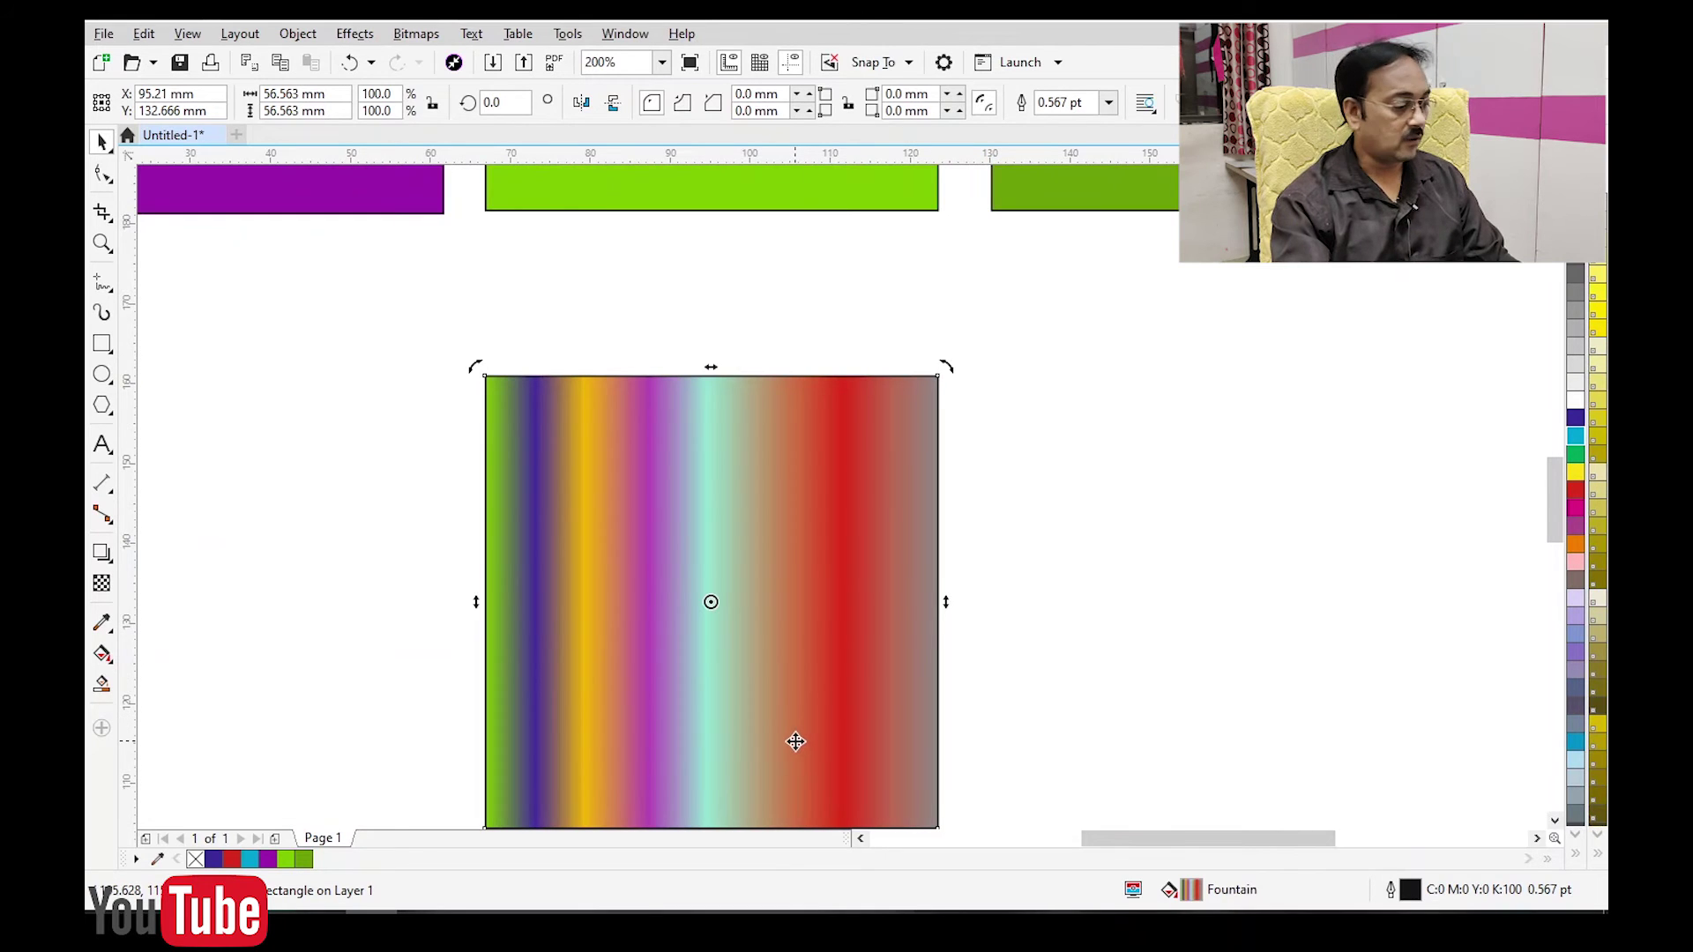
pyautogui.hotkey('shift', 'F2')
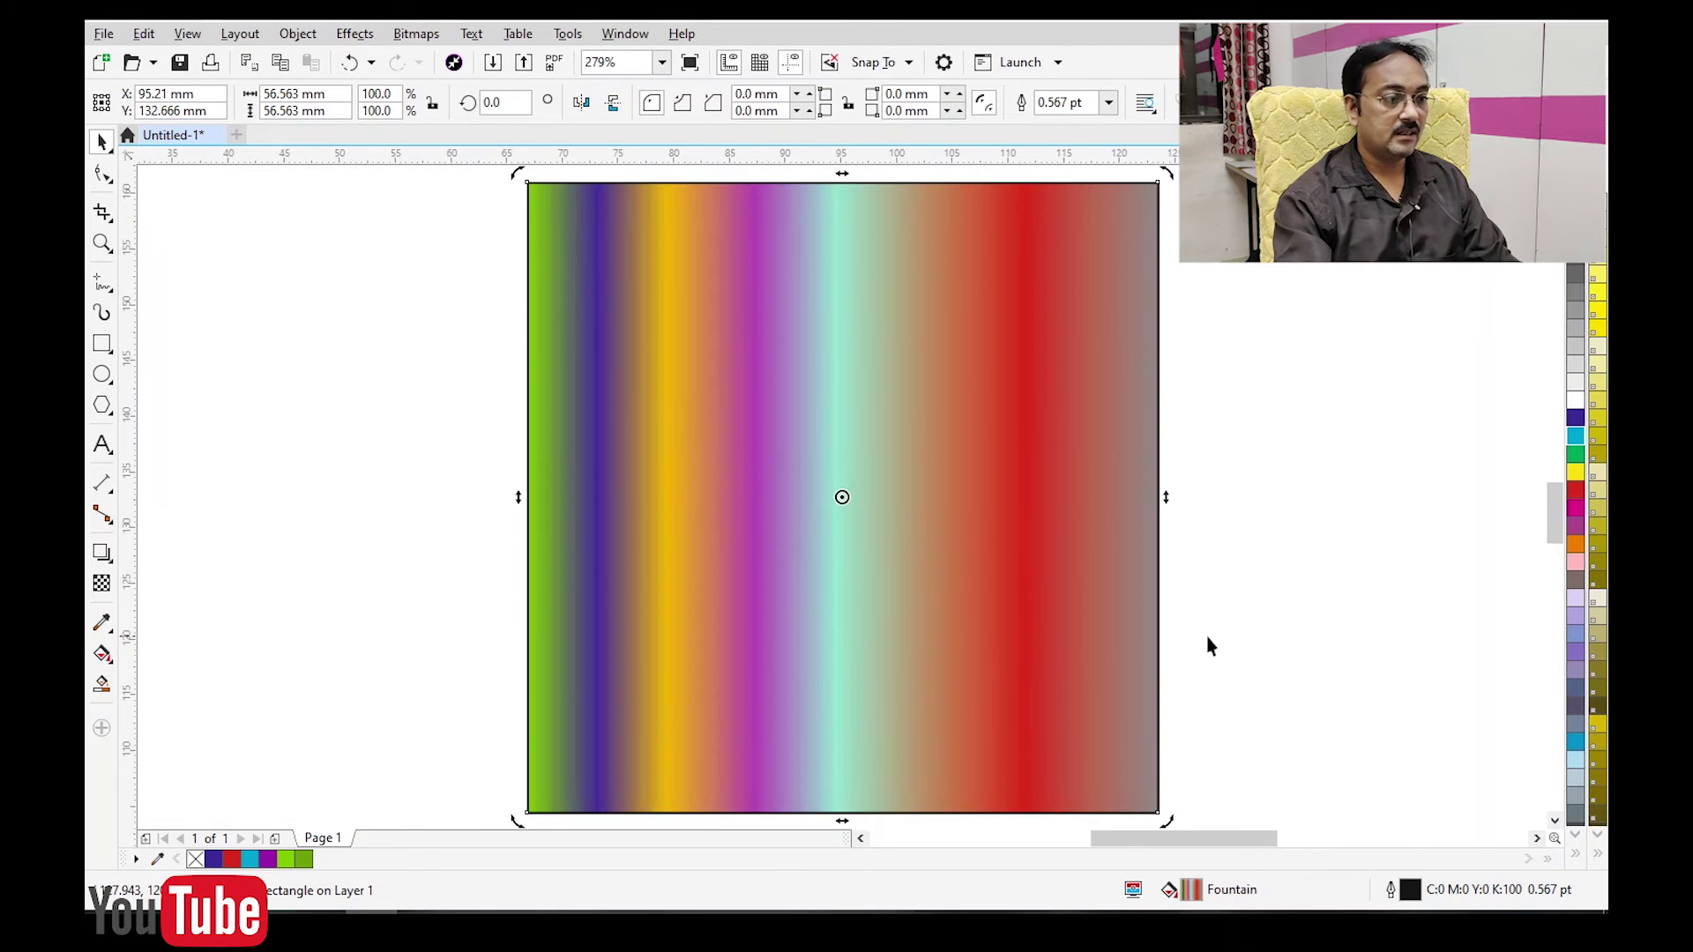
pyautogui.scroll(-1, 1203, 648)
pyautogui.click(1104, 667)
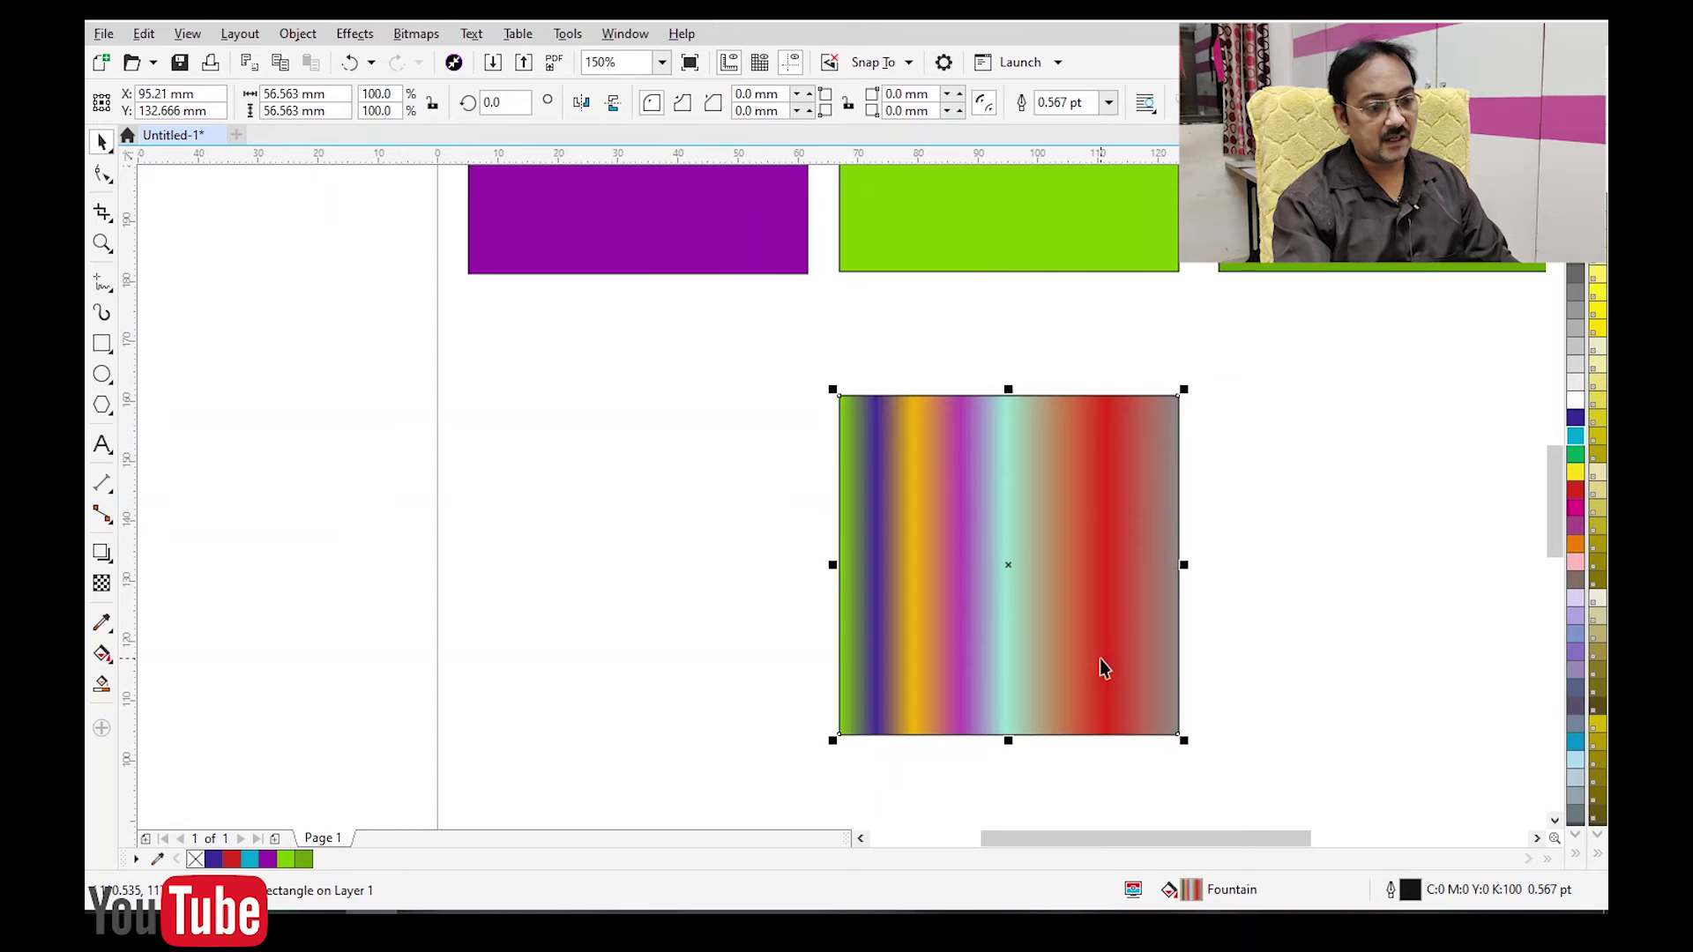
pyautogui.moveTo(1065, 670); pyautogui.dragTo(741, 611)
pyautogui.click(1072, 629)
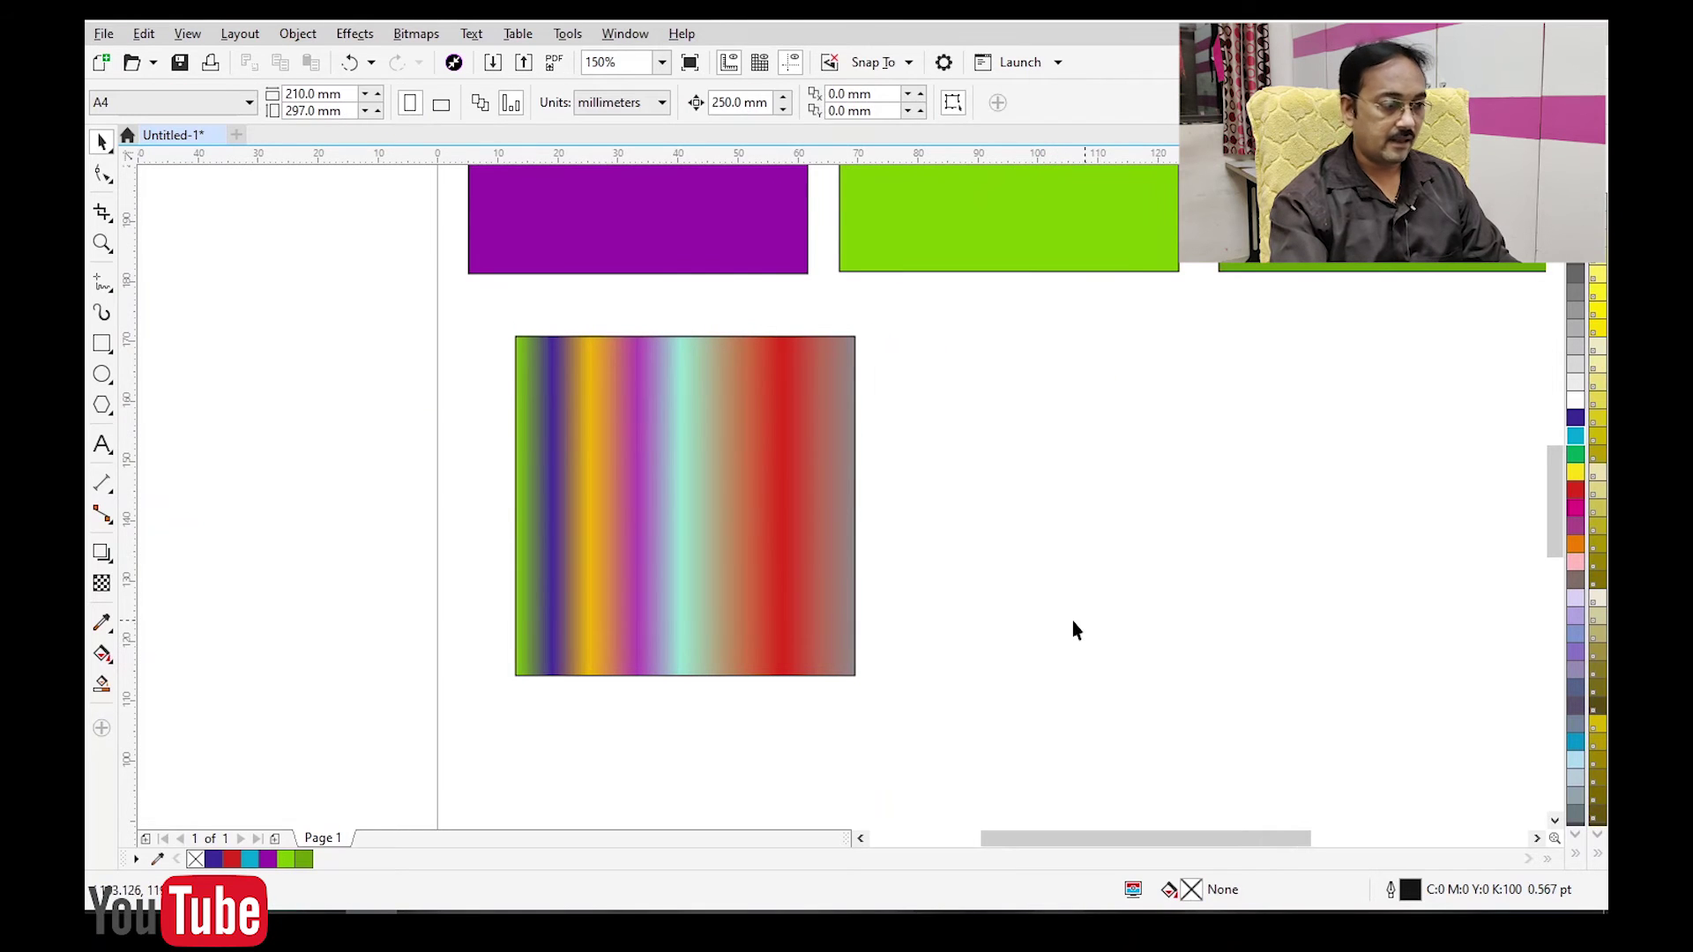
pyautogui.click(658, 522)
pyautogui.click(1047, 578)
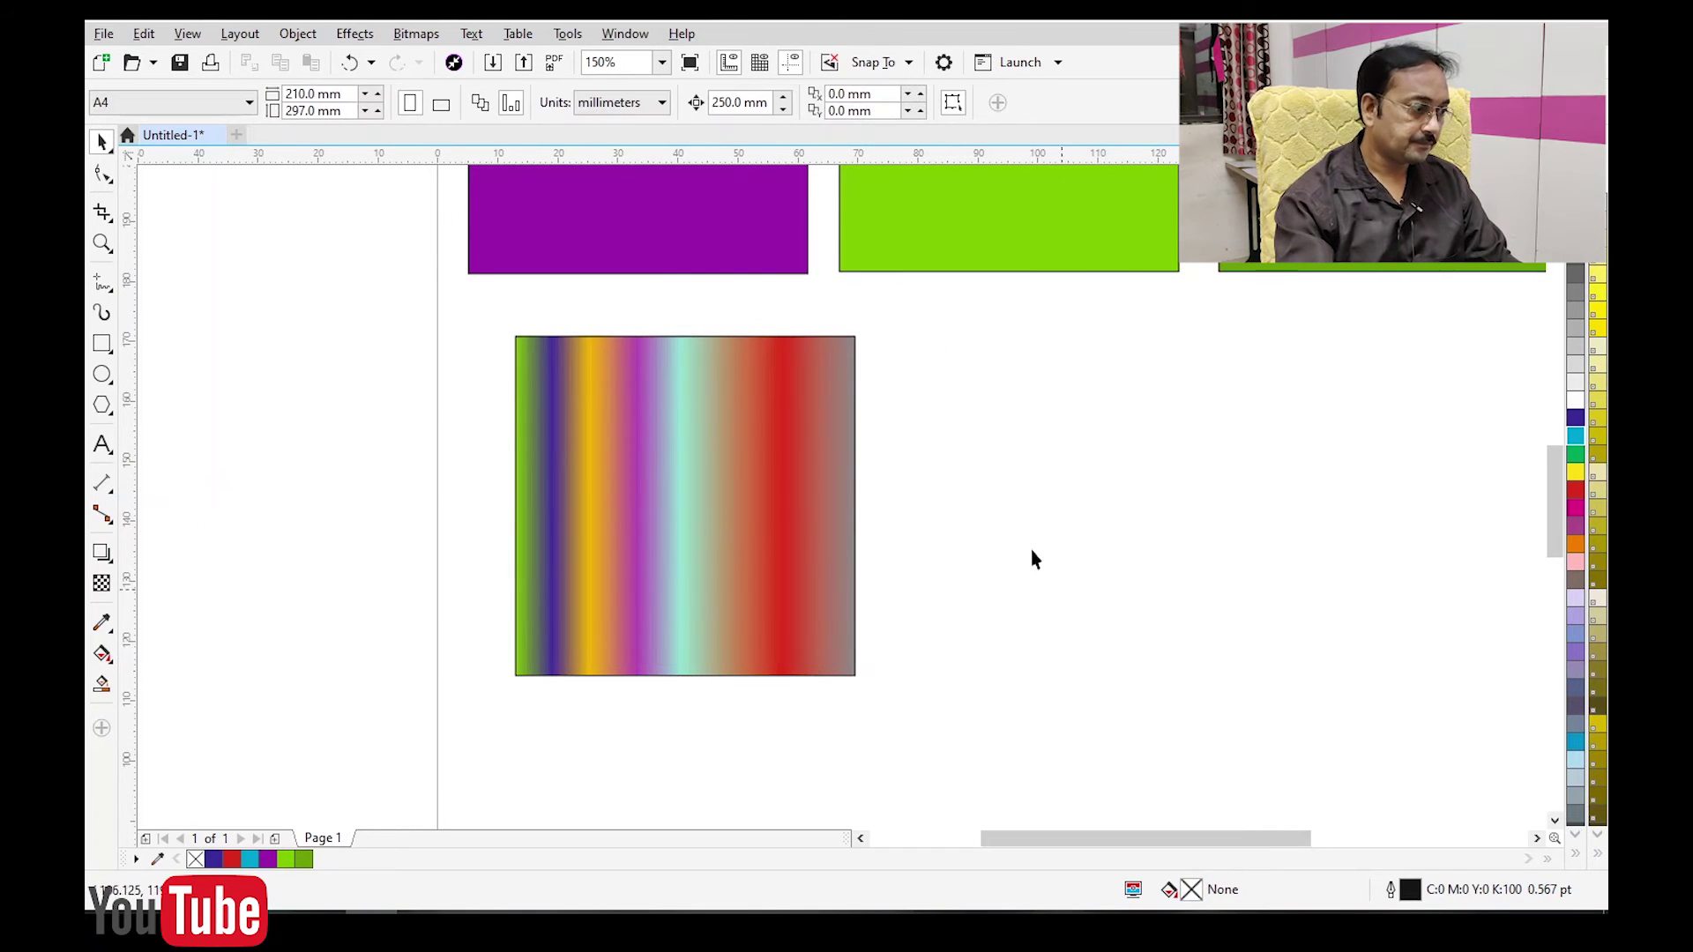
# Draw an unfilled square about 61 mm wide beside the gradient square, below the two green squares.
pyautogui.click(103, 344)
pyautogui.moveTo(1156, 556); pyautogui.dragTo(1349, 696)
pyautogui.press('space')
pyautogui.moveTo(1115, 838); pyautogui.dragTo(1174, 838)
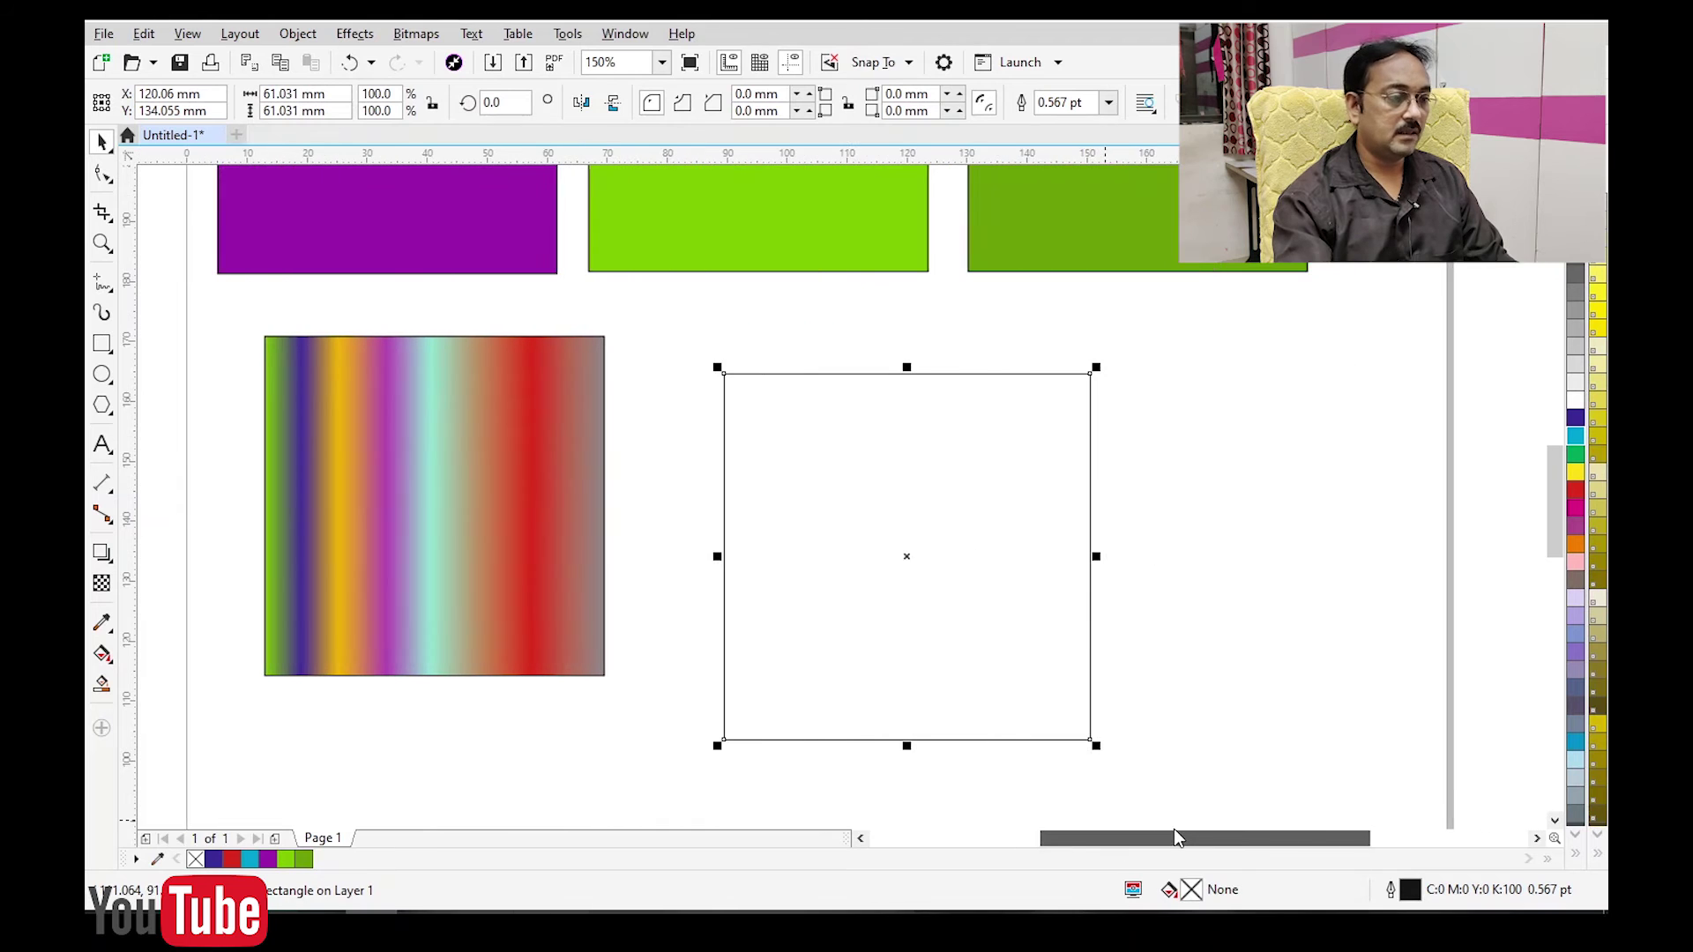
# Apply a Mesh Fill to the new square with a rectangular grid of 4 columns and 4 rows.
pyautogui.click(108, 664)
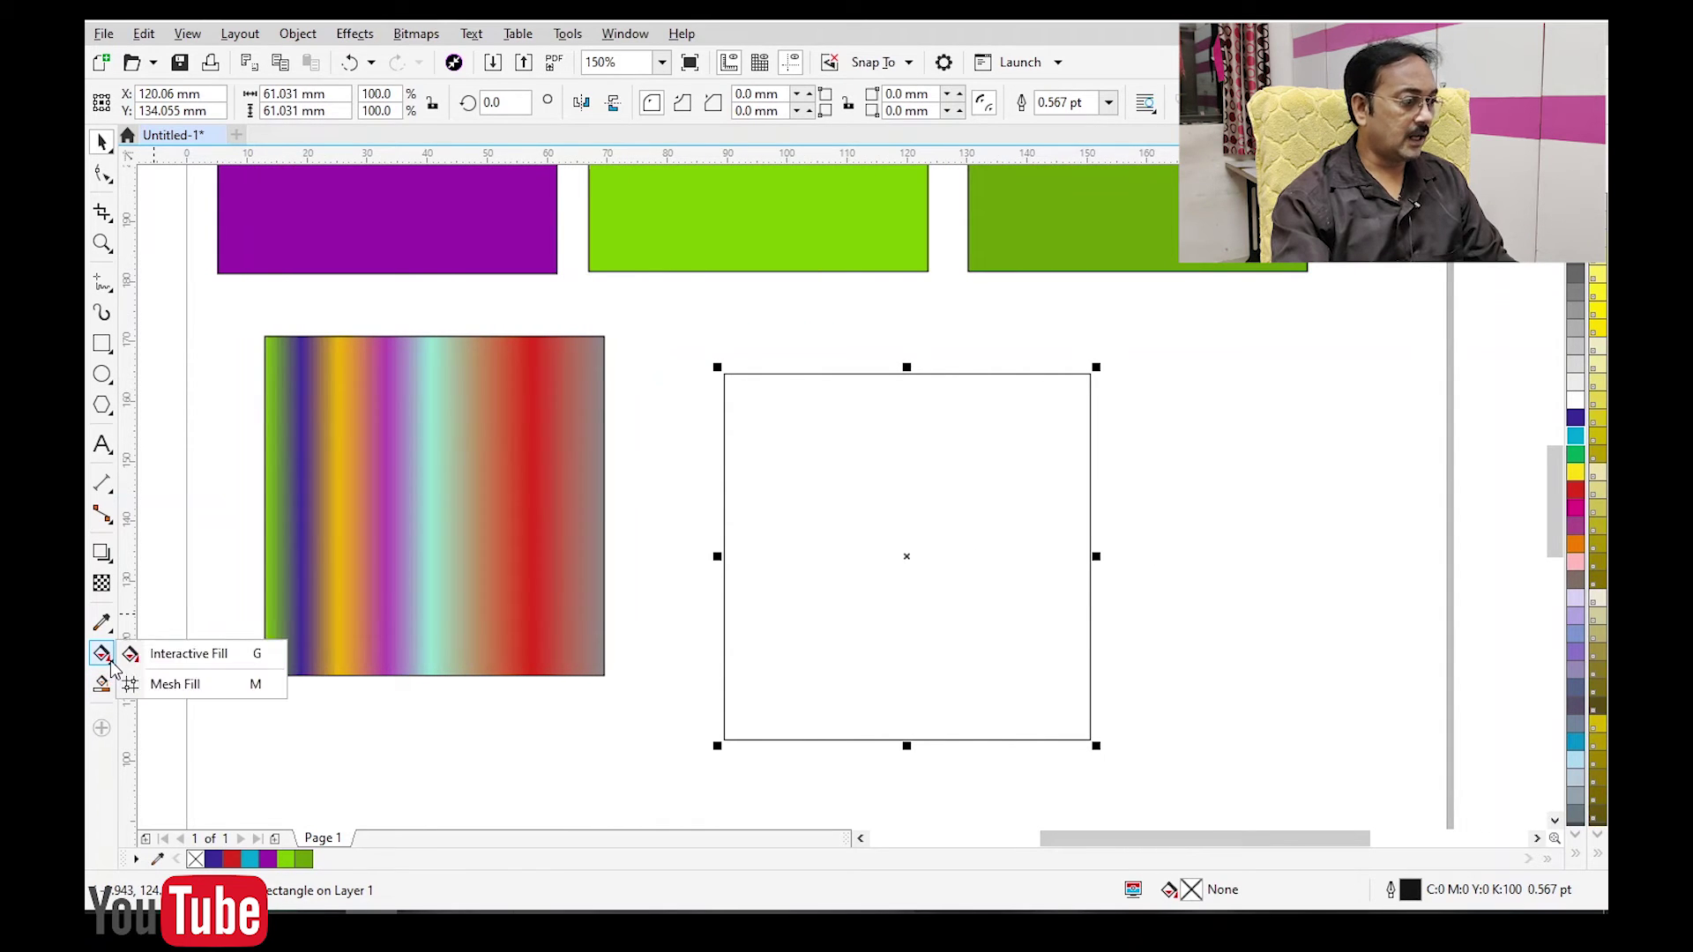
pyautogui.click(108, 657)
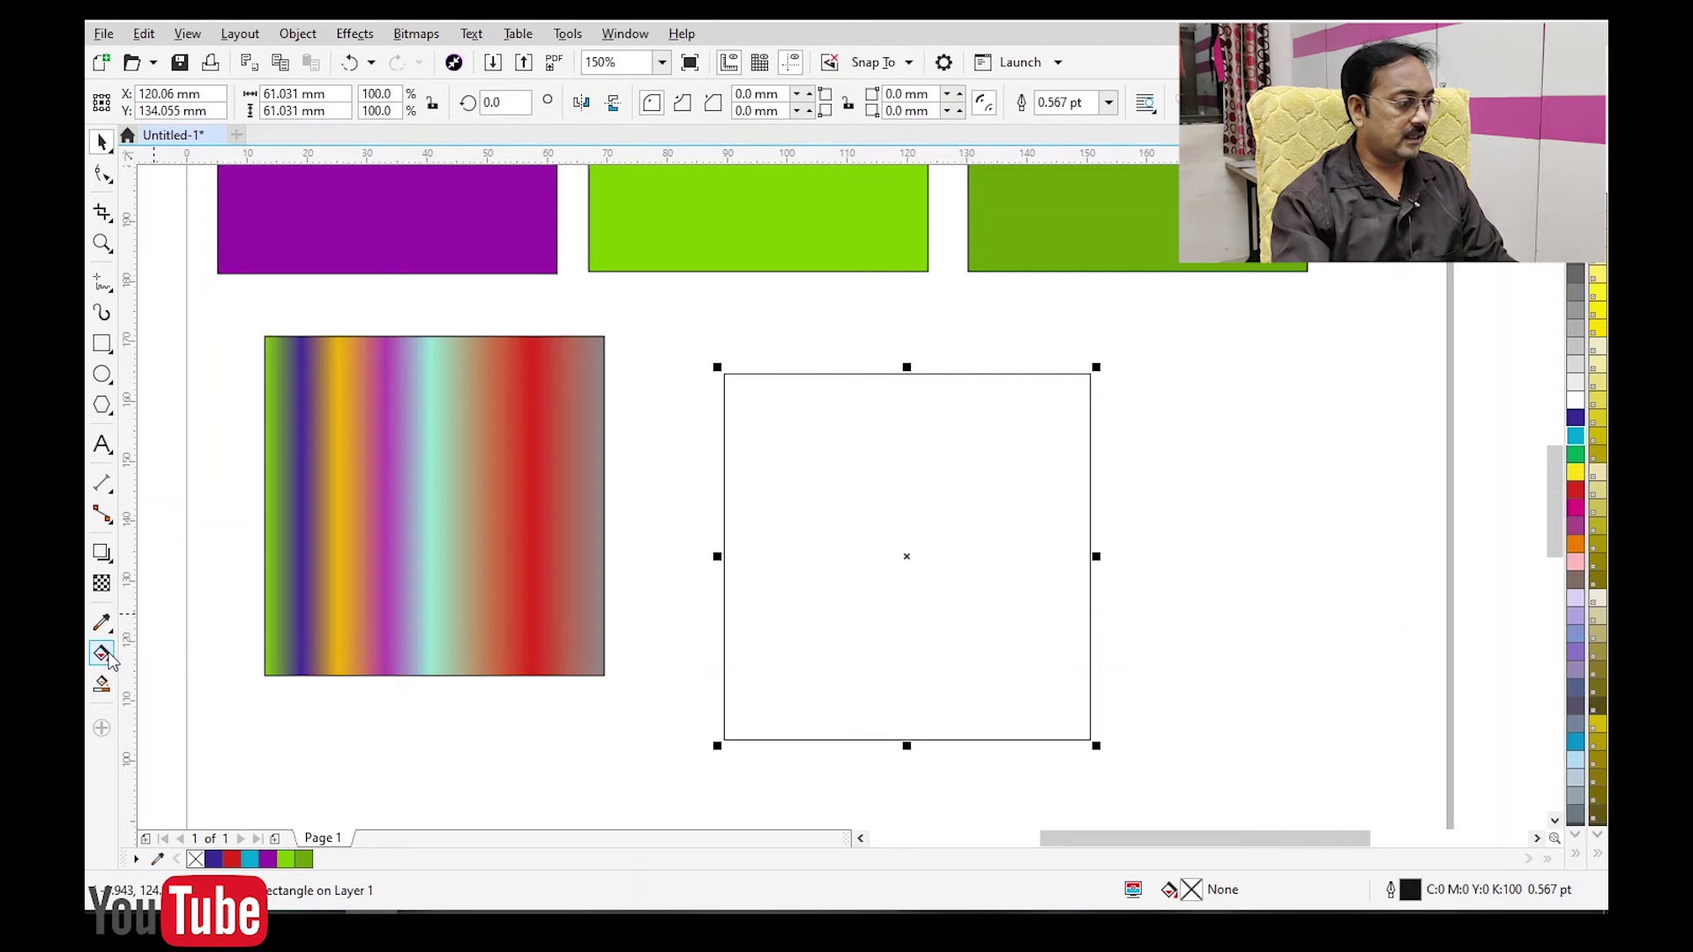
pyautogui.click(111, 663)
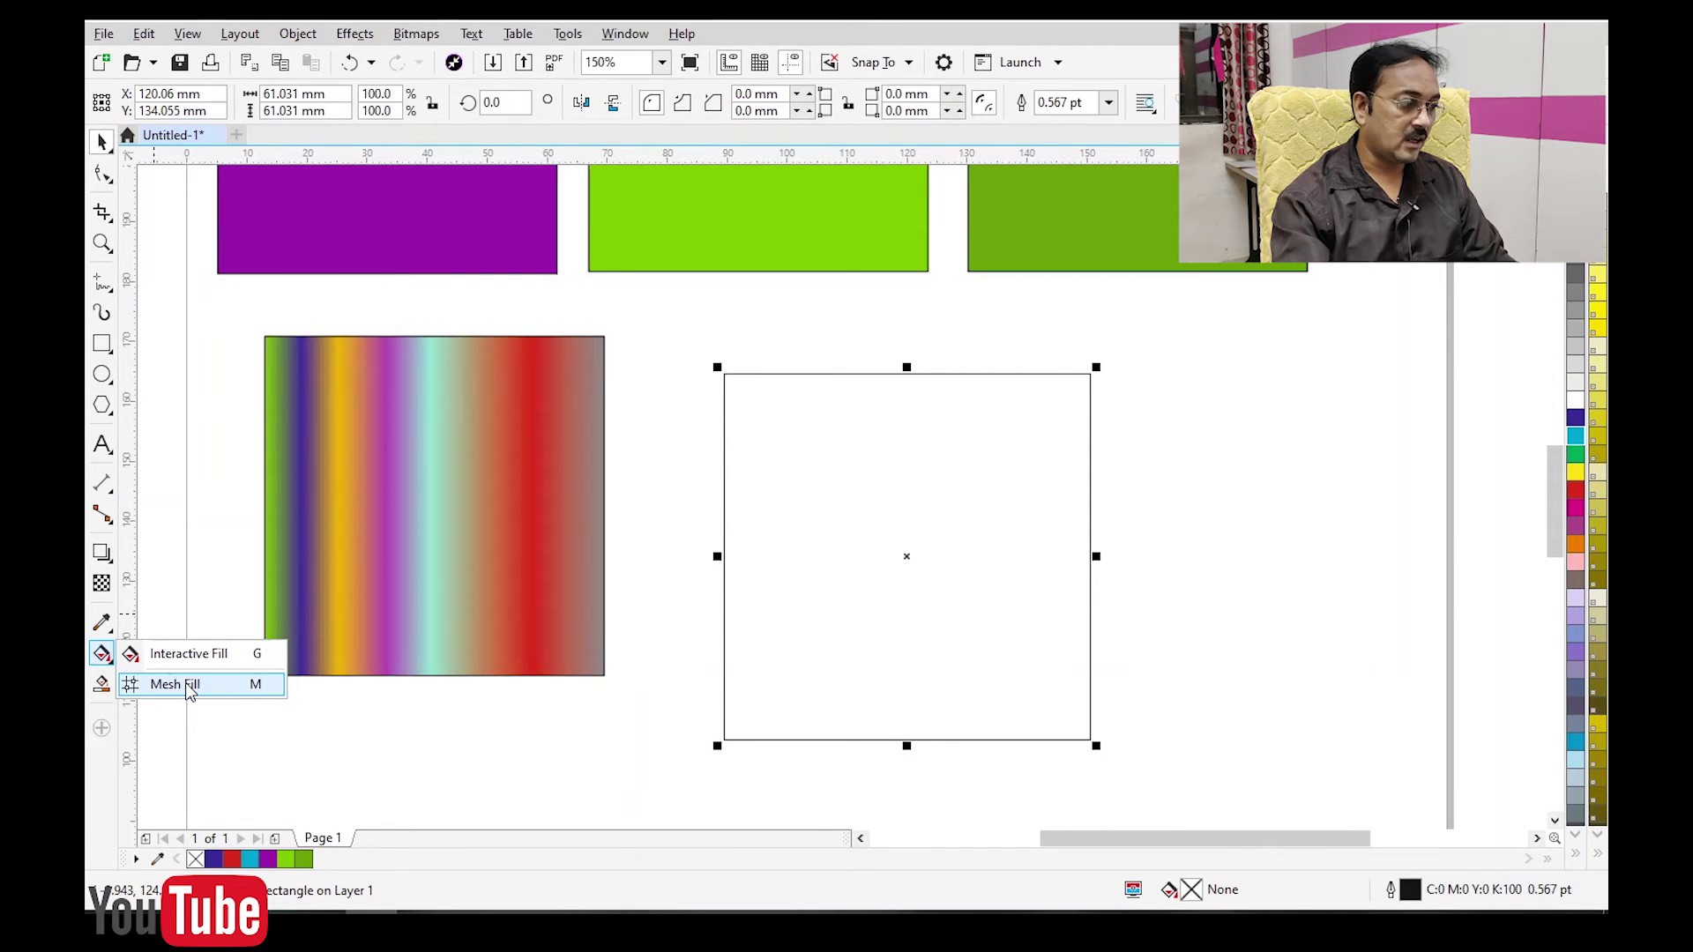
pyautogui.click(246, 686)
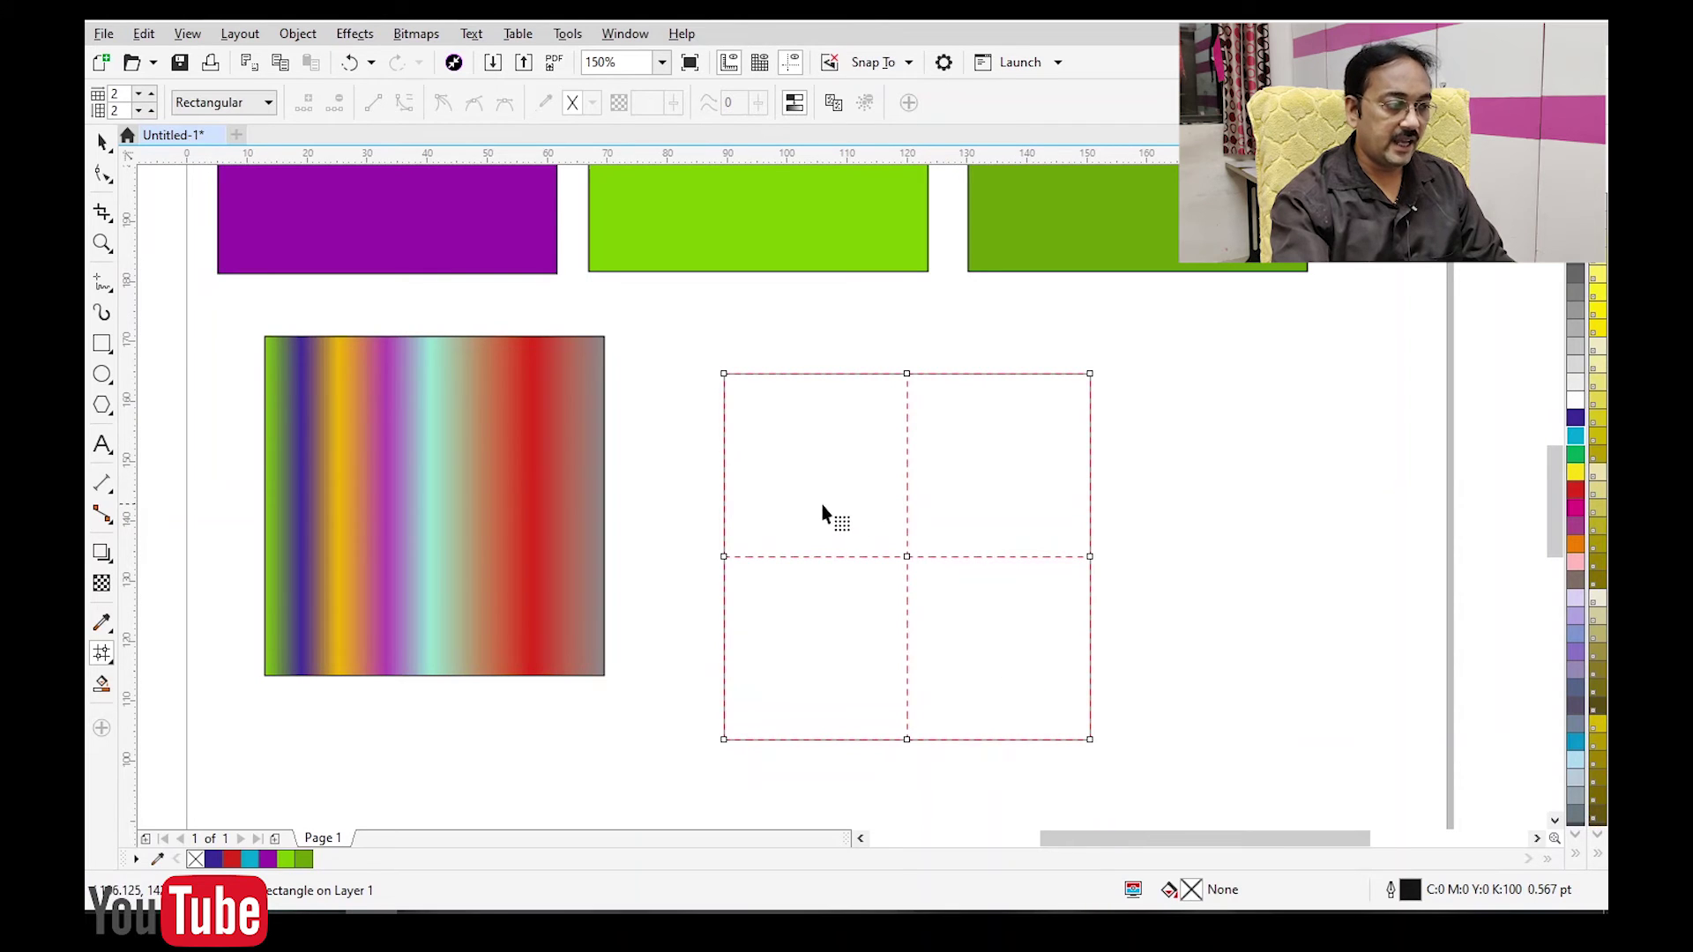
pyautogui.doubleClick(119, 92)
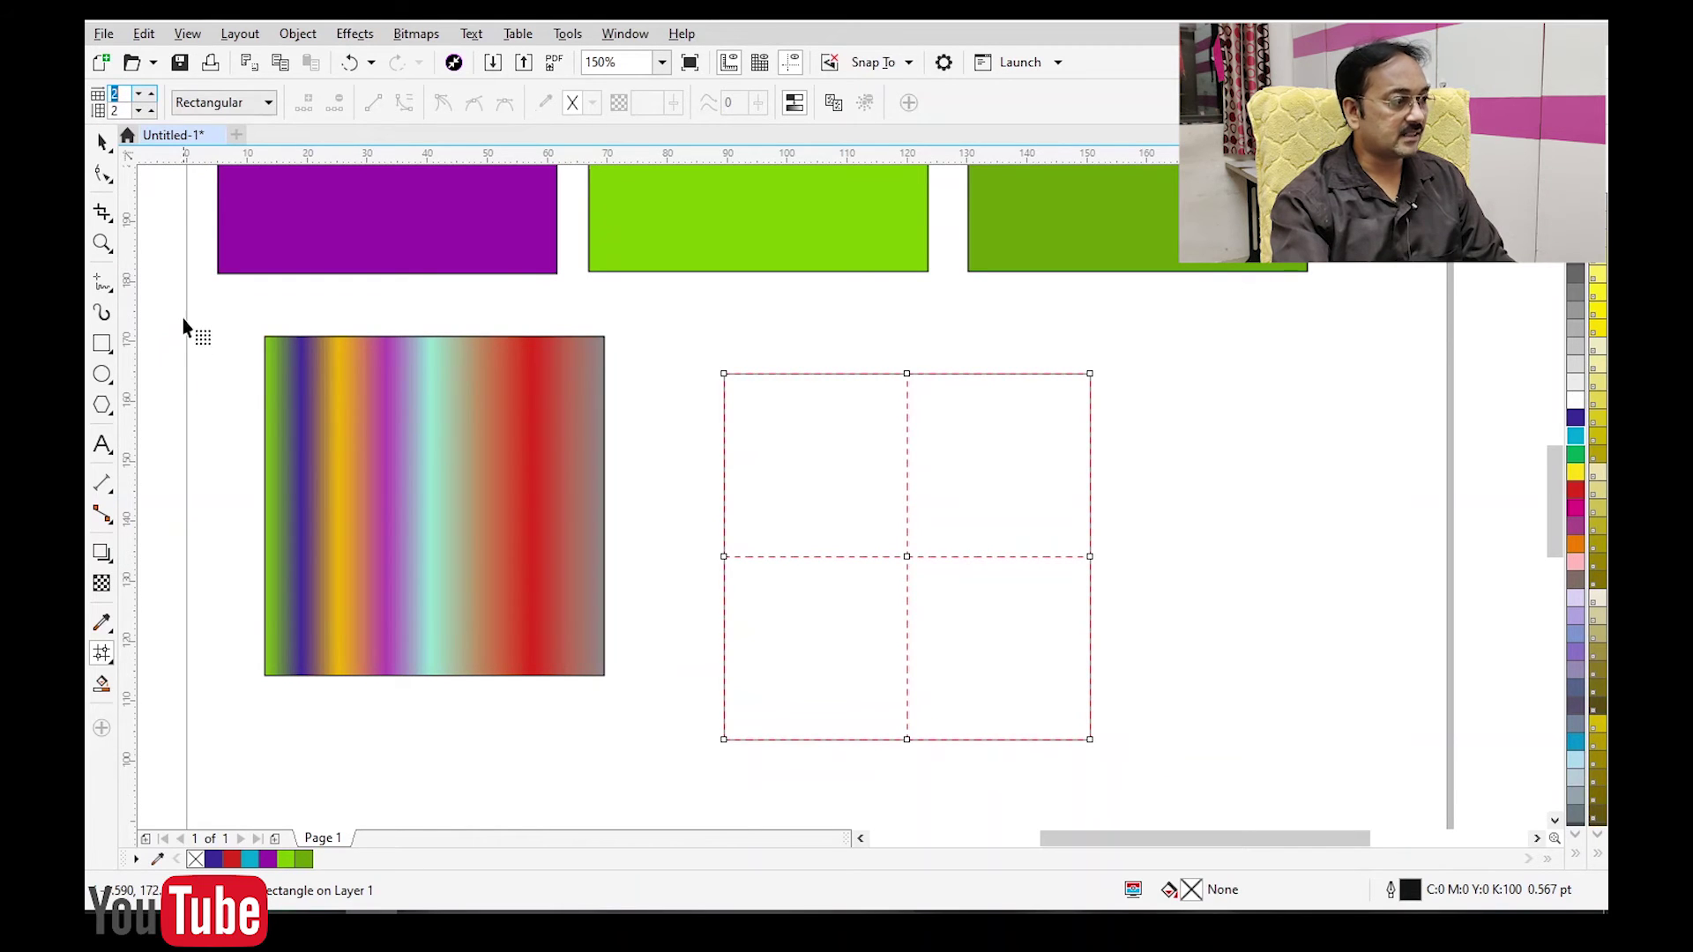
pyautogui.write('4')
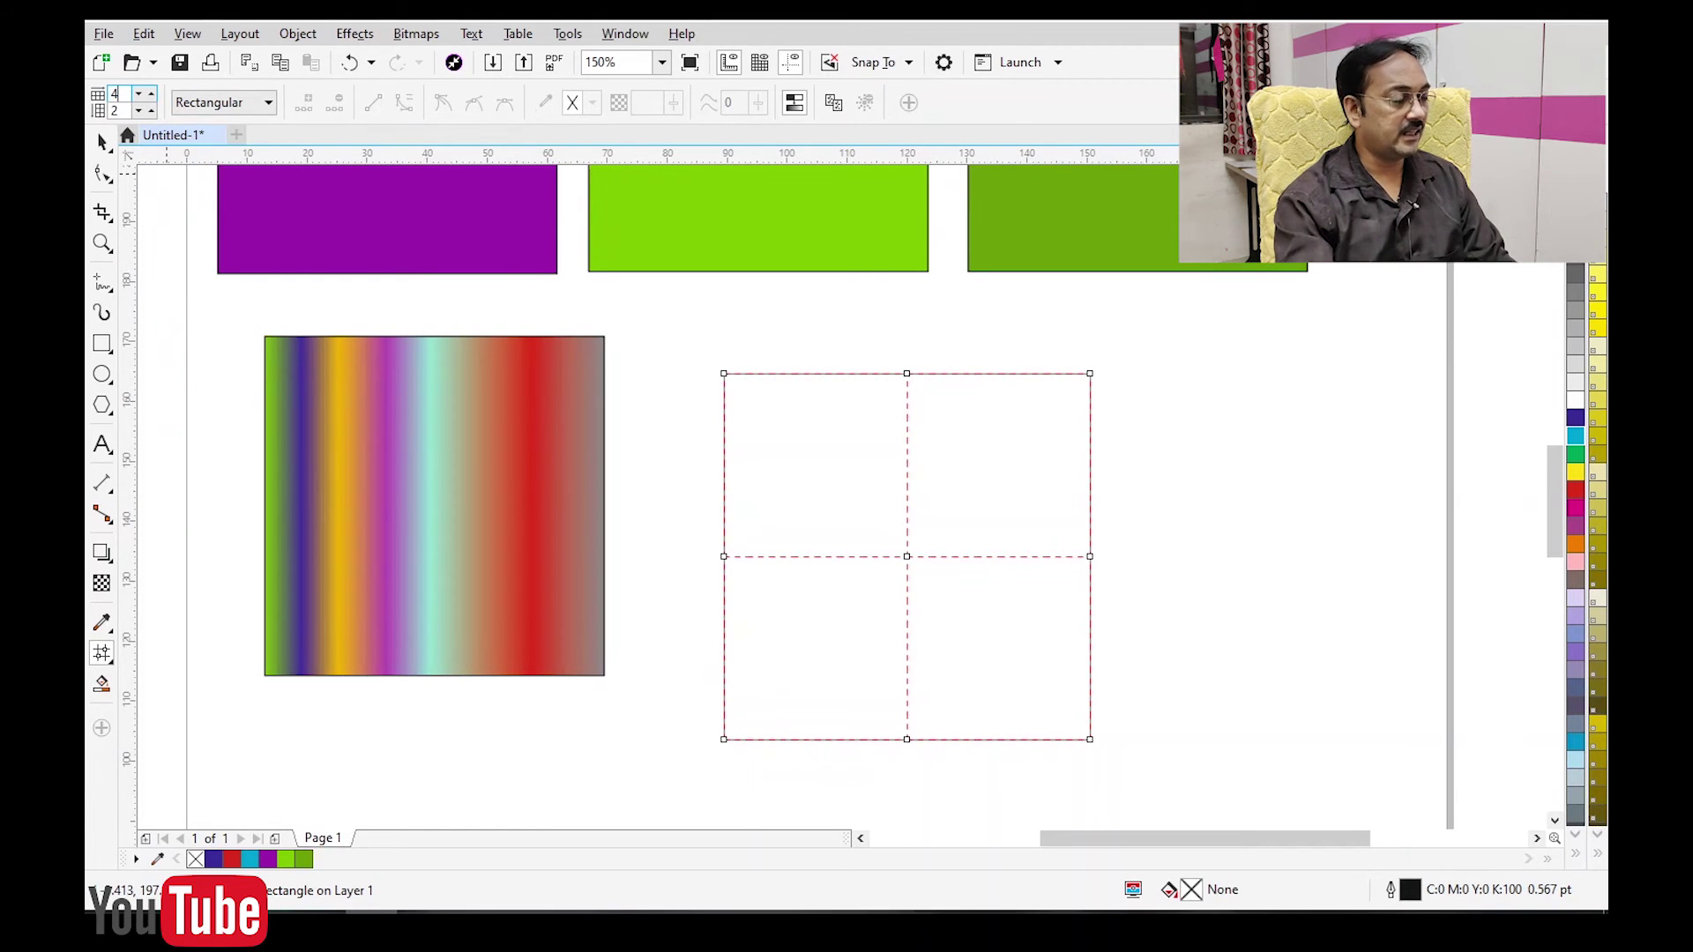
pyautogui.click(118, 109)
pyautogui.write('4')
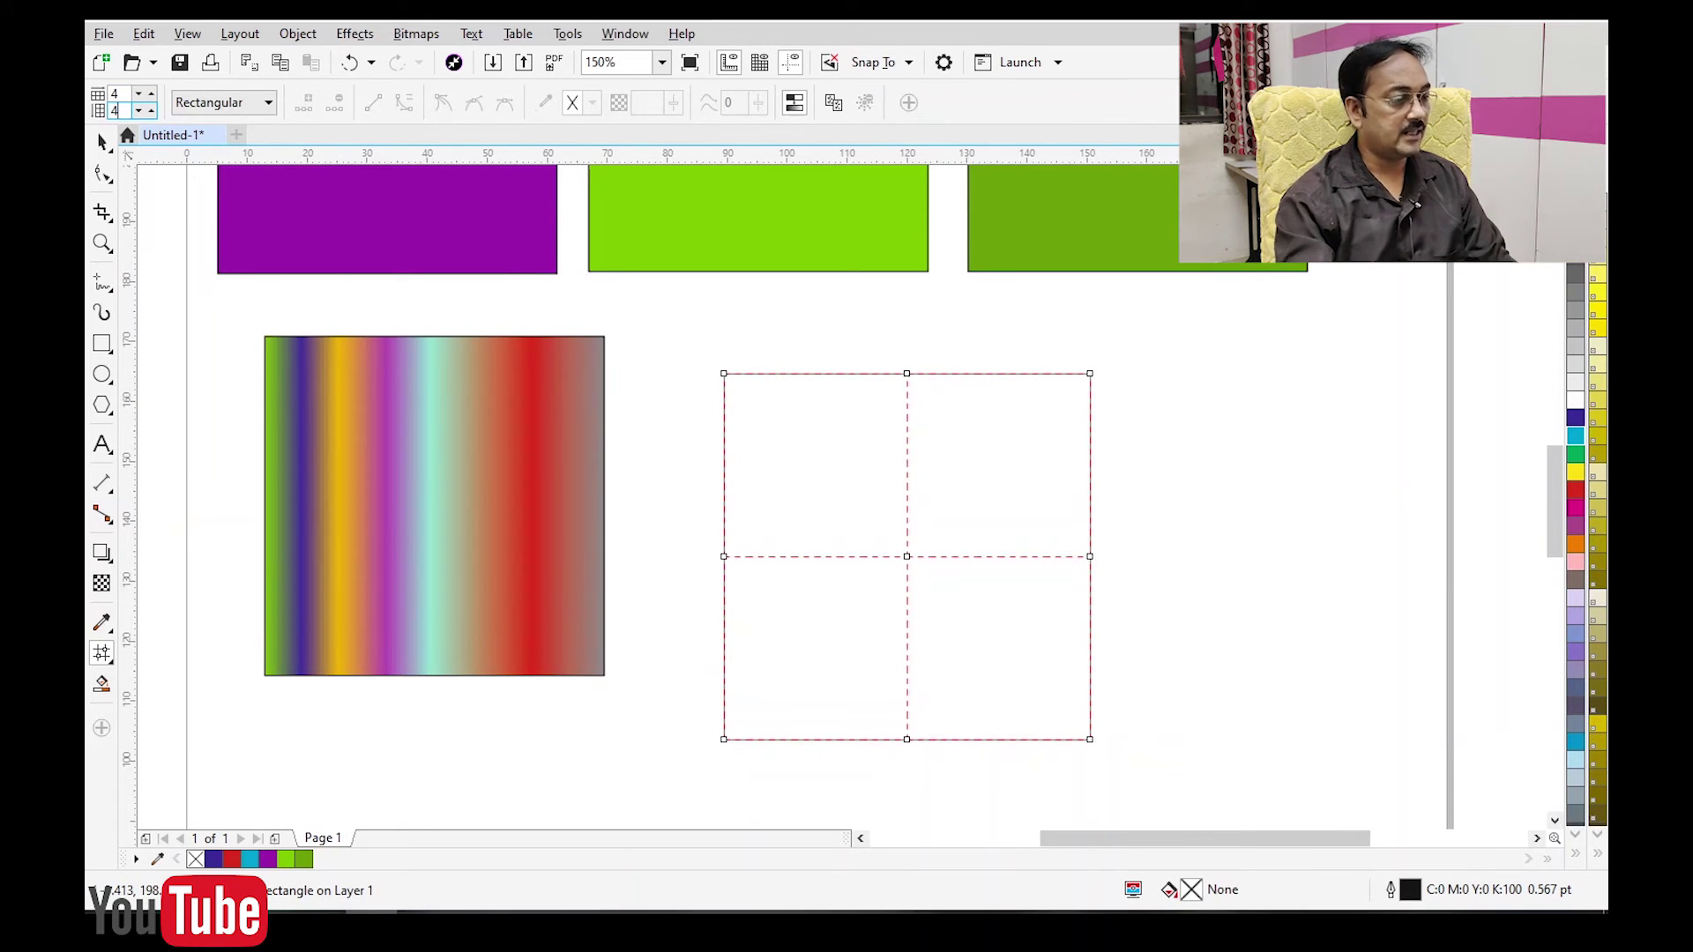
pyautogui.press('Return')
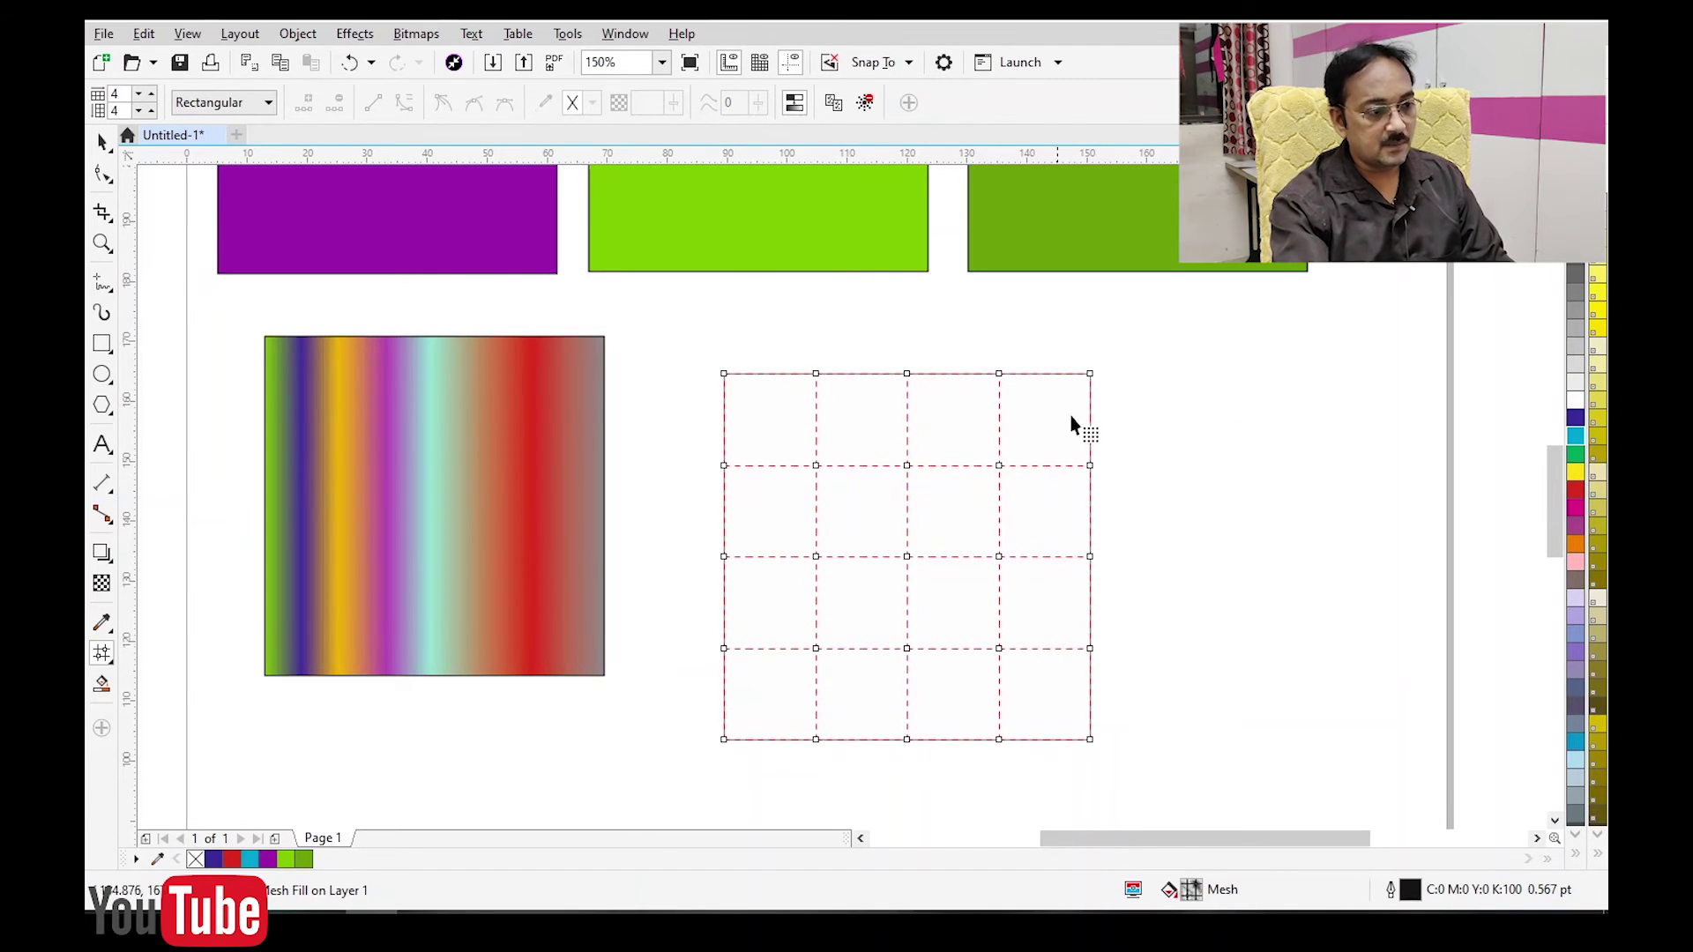
# Colour the first patch of the mesh's top row red (C 0, M 100, Y 100, K 0) and the second patch blue.
pyautogui.click(767, 432)
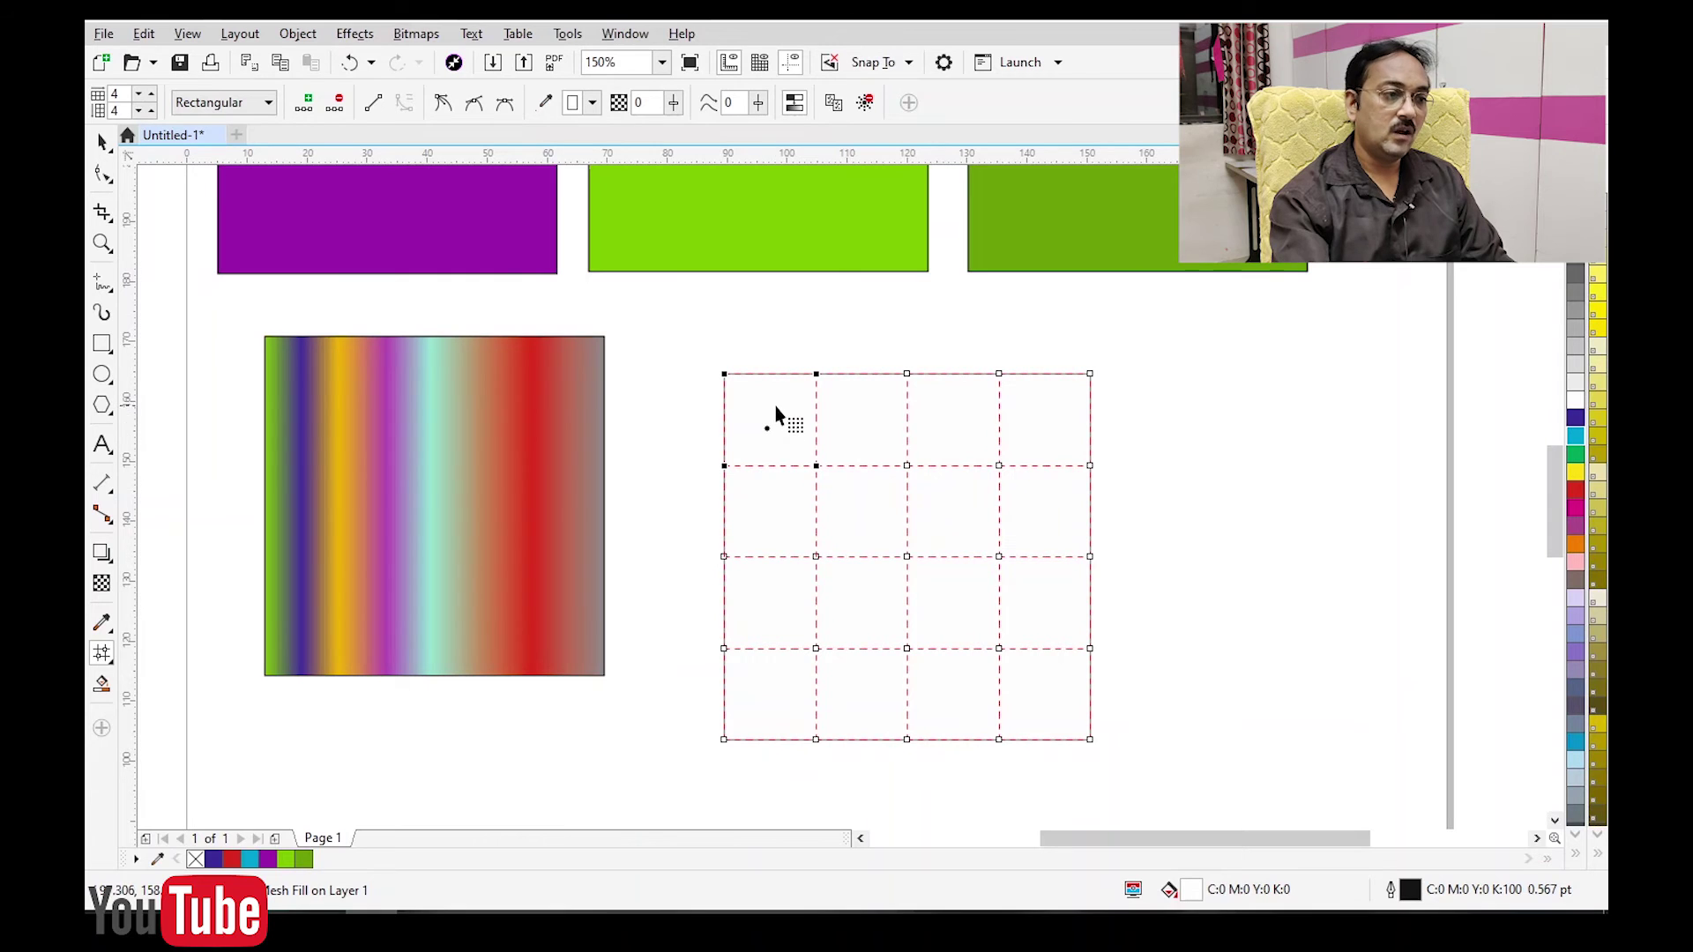
pyautogui.click(1576, 497)
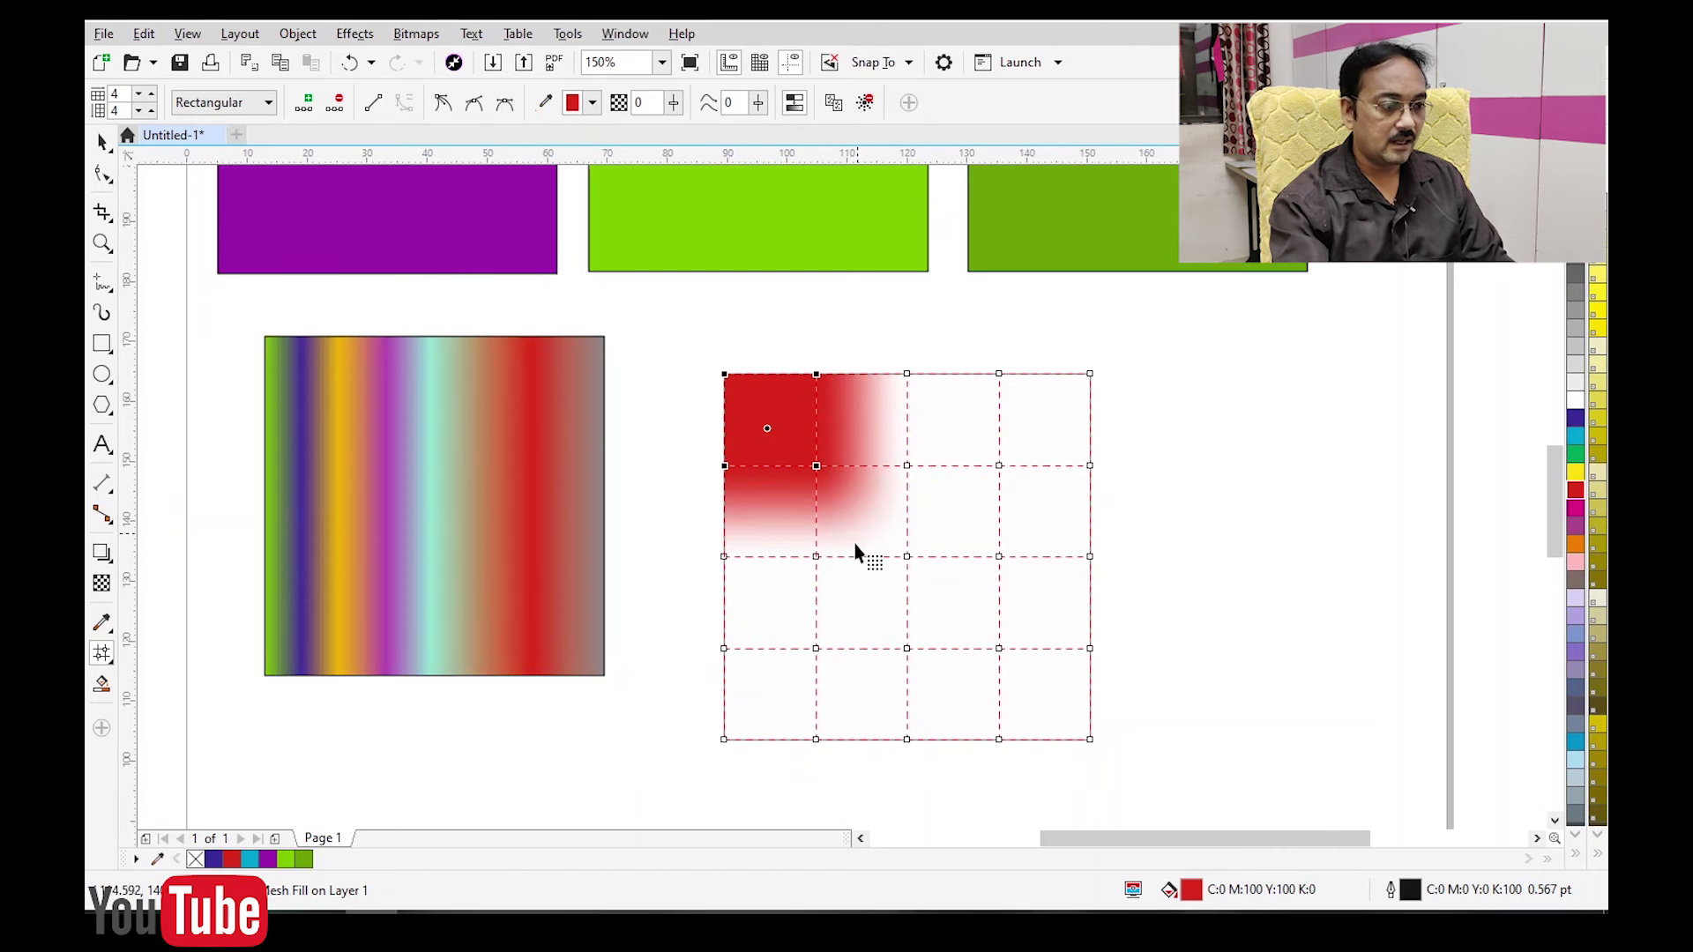
pyautogui.click(866, 423)
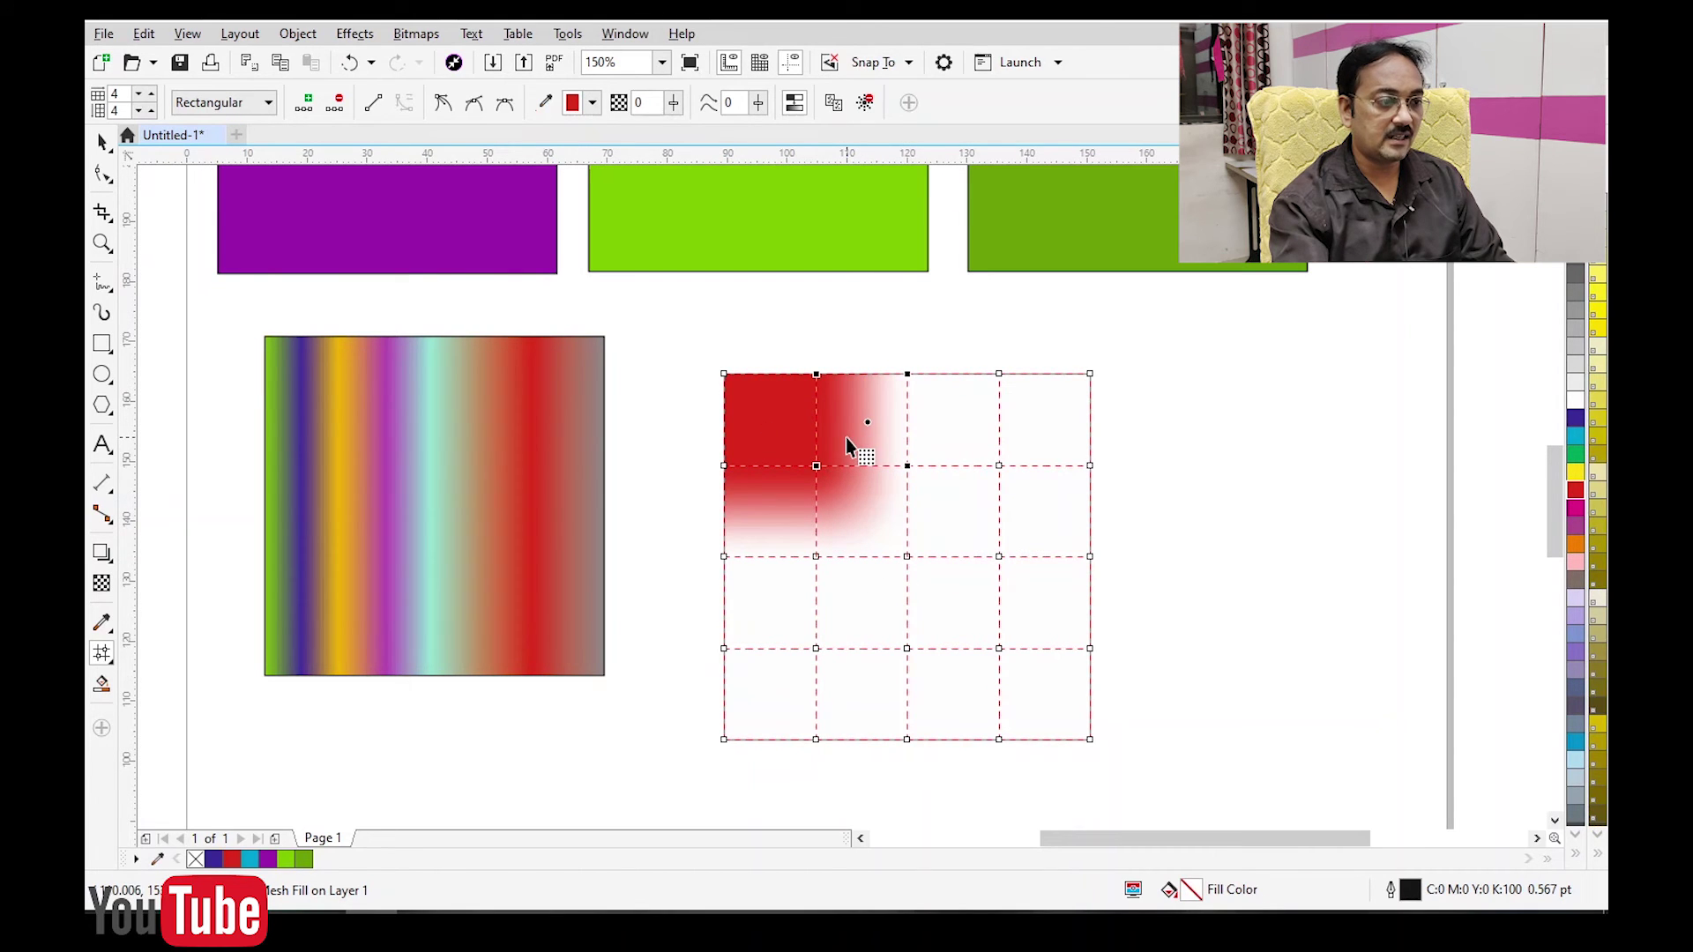
pyautogui.click(1573, 748)
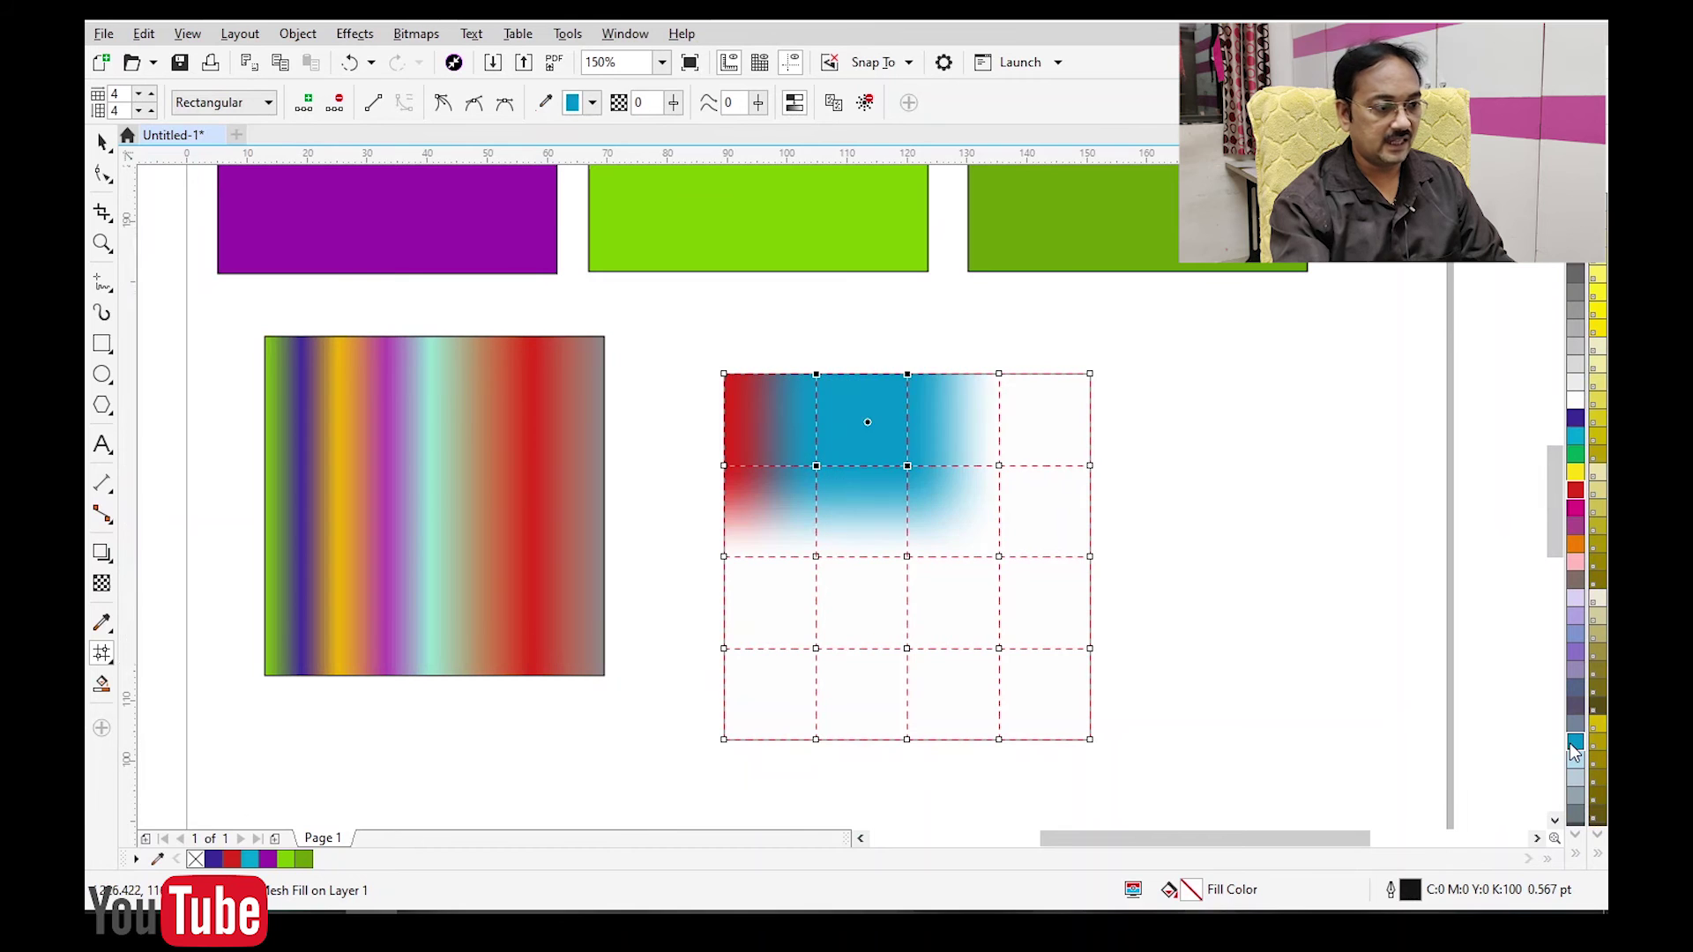
# Colour the top row's third mesh patch lime (C 40, M 0, Y 100, K 0) and its fourth light turquoise (C 60, M 0, Y 20, K 0).
pyautogui.click(950, 419)
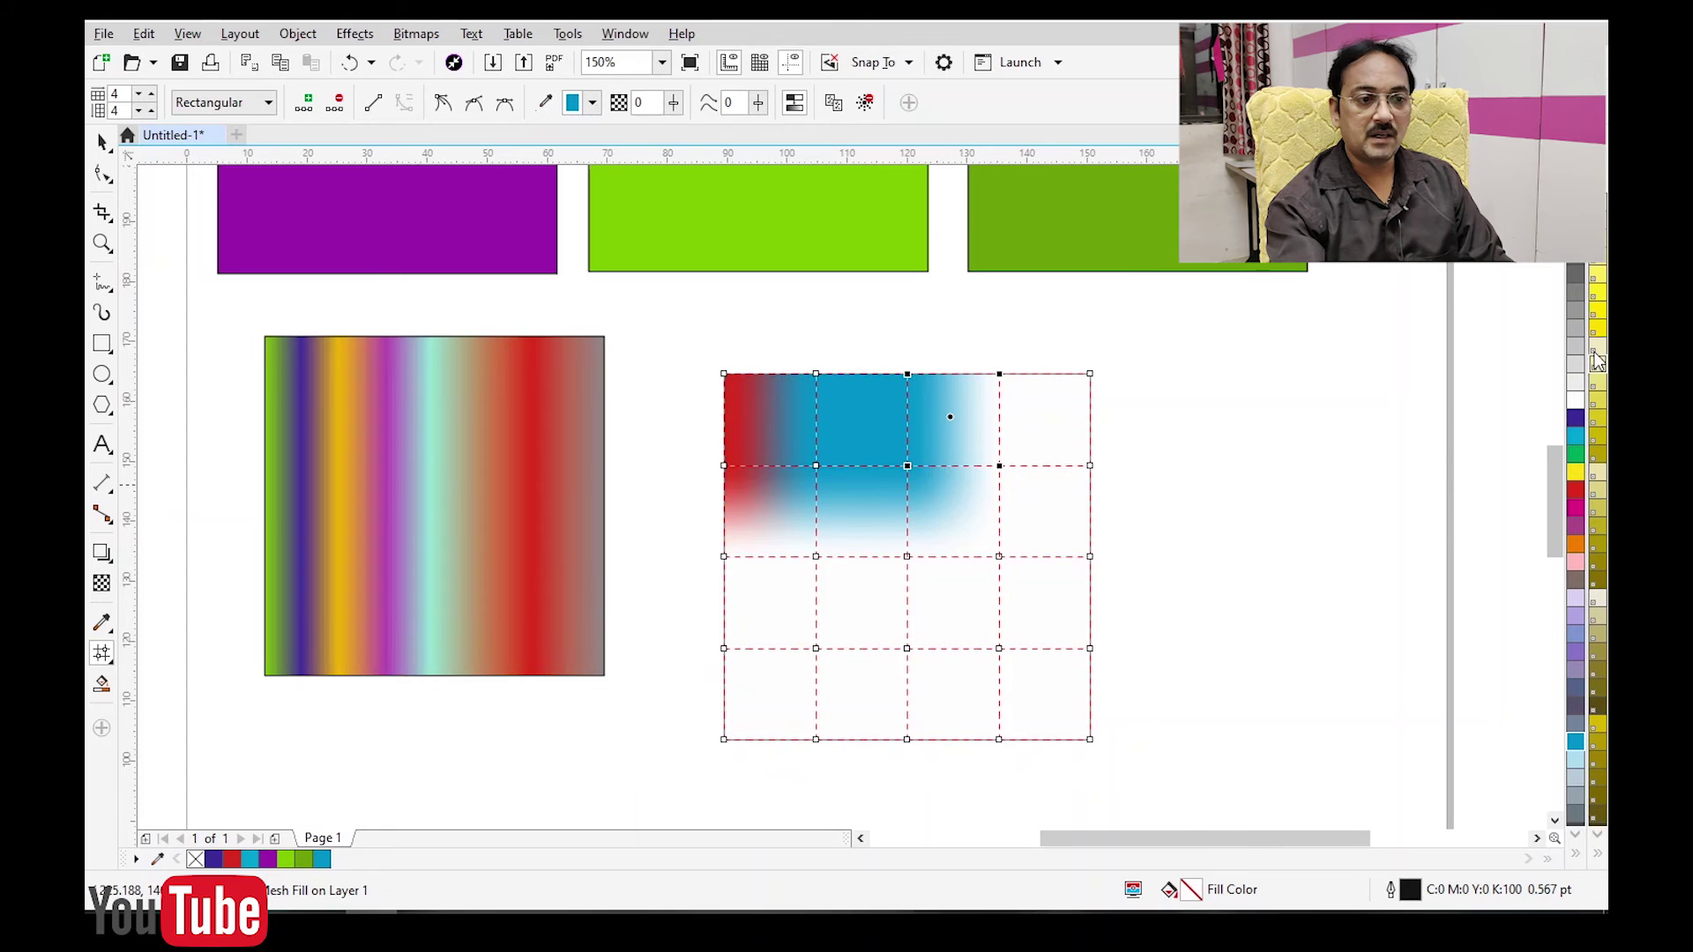
pyautogui.click(1570, 852)
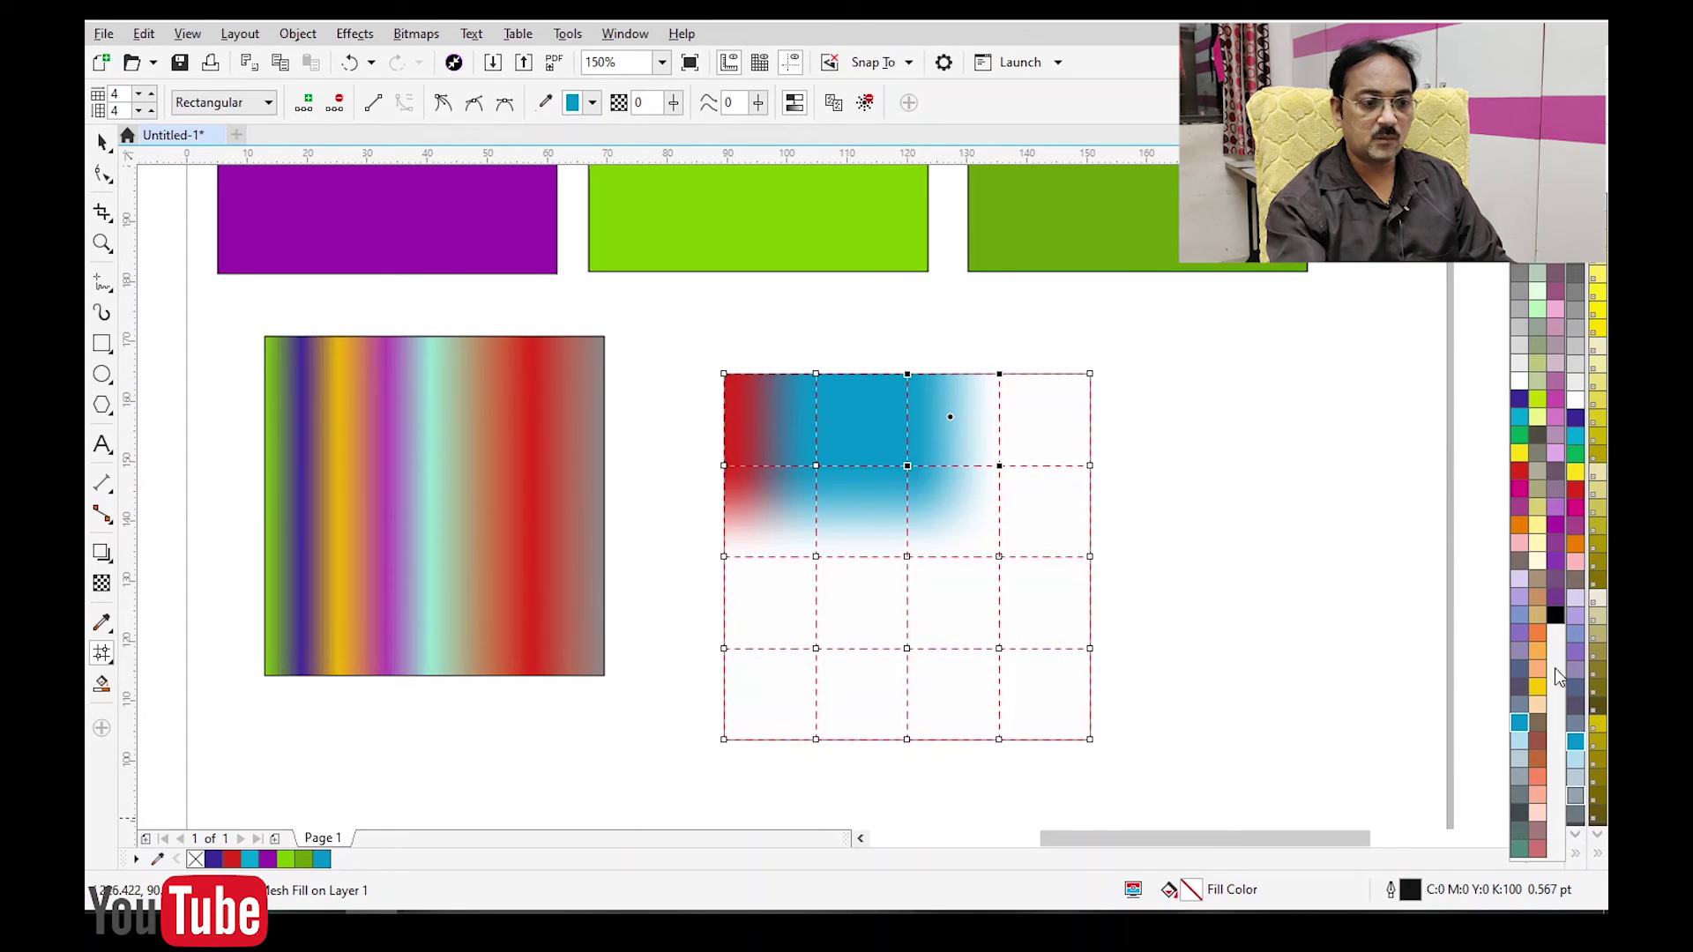
pyautogui.click(1536, 404)
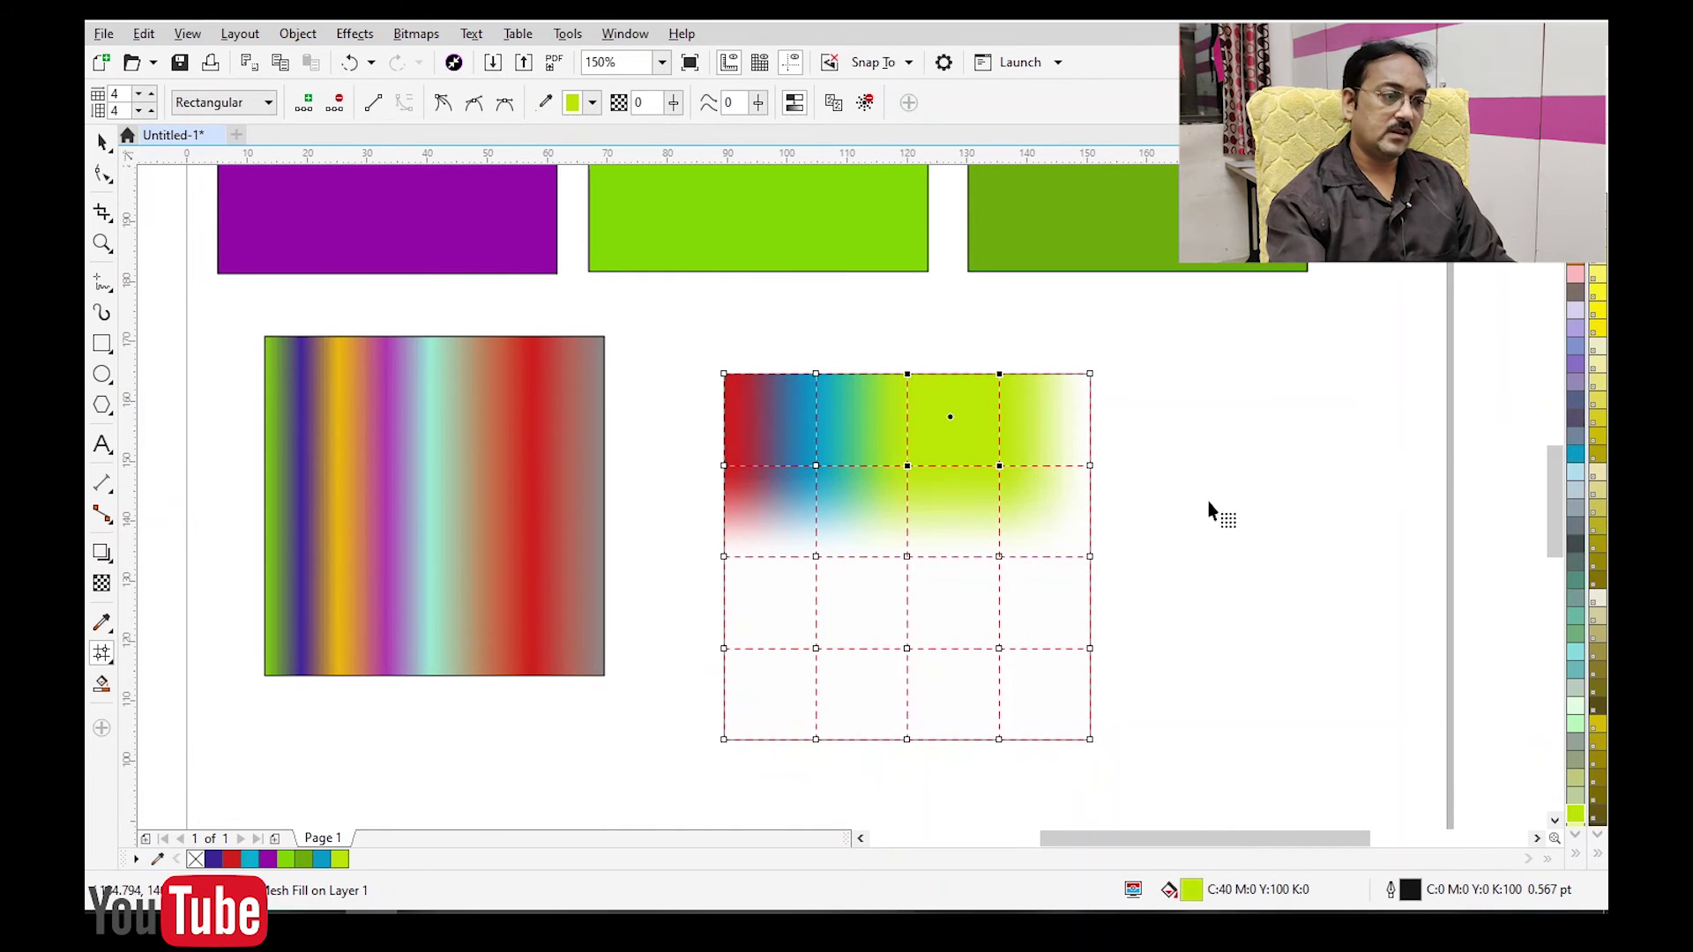
pyautogui.click(1051, 437)
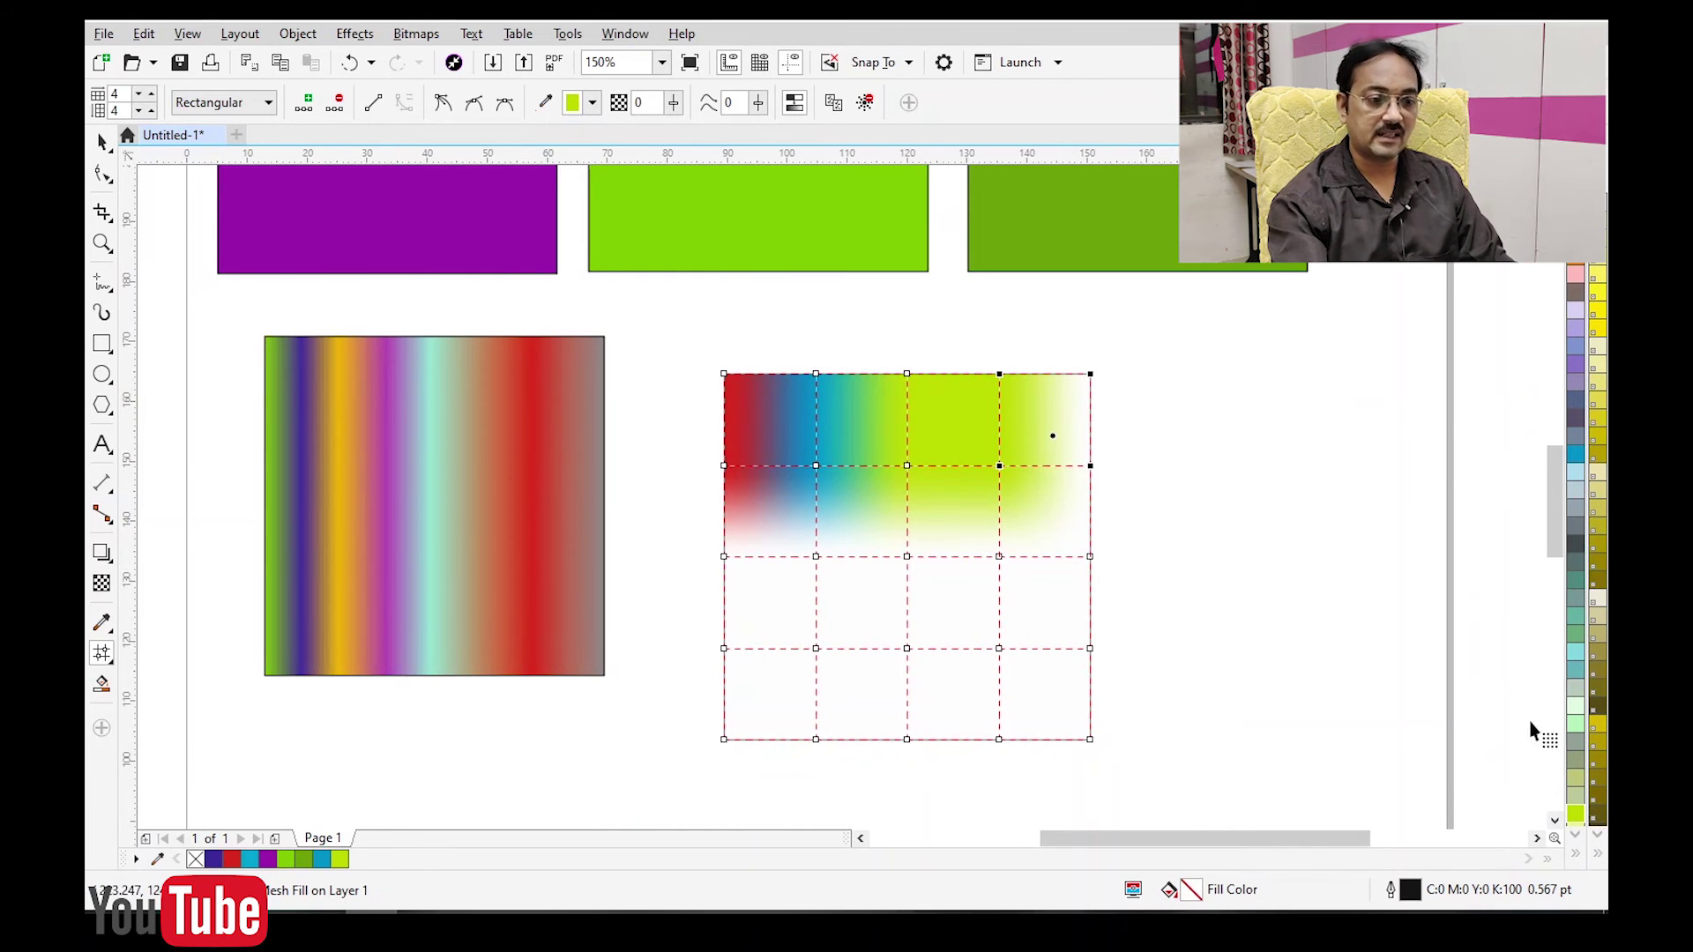
pyautogui.click(1571, 660)
# Colour the first patch of the mesh's second row magenta and the second patch grey-green.
pyautogui.click(760, 523)
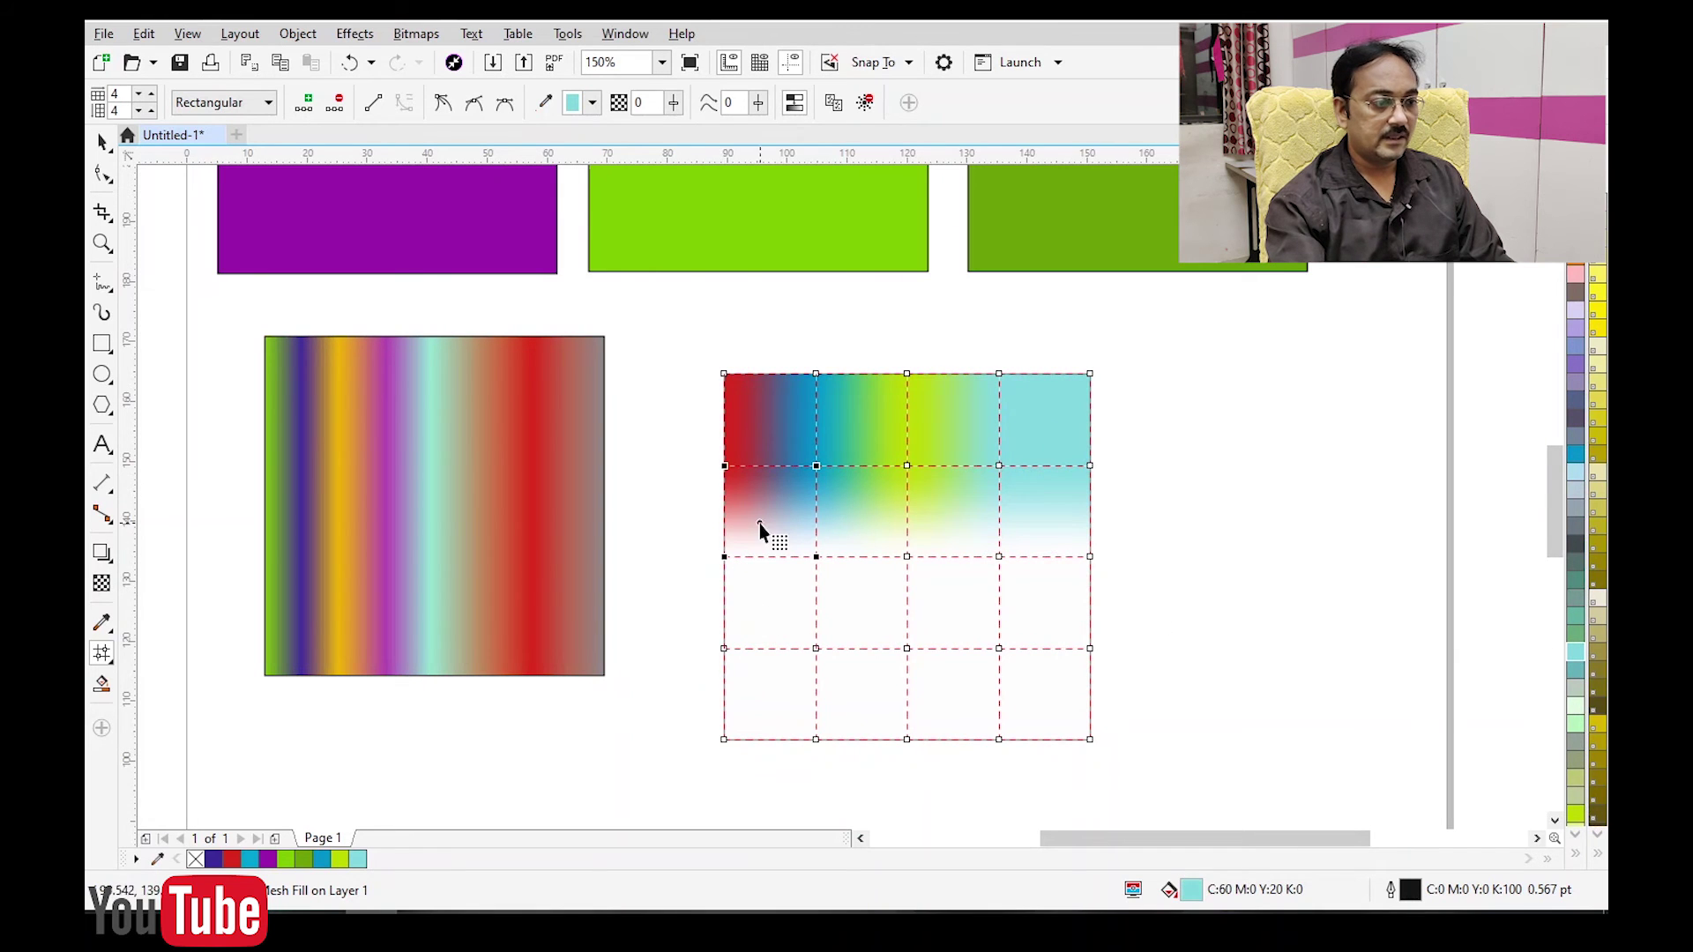
pyautogui.click(1576, 855)
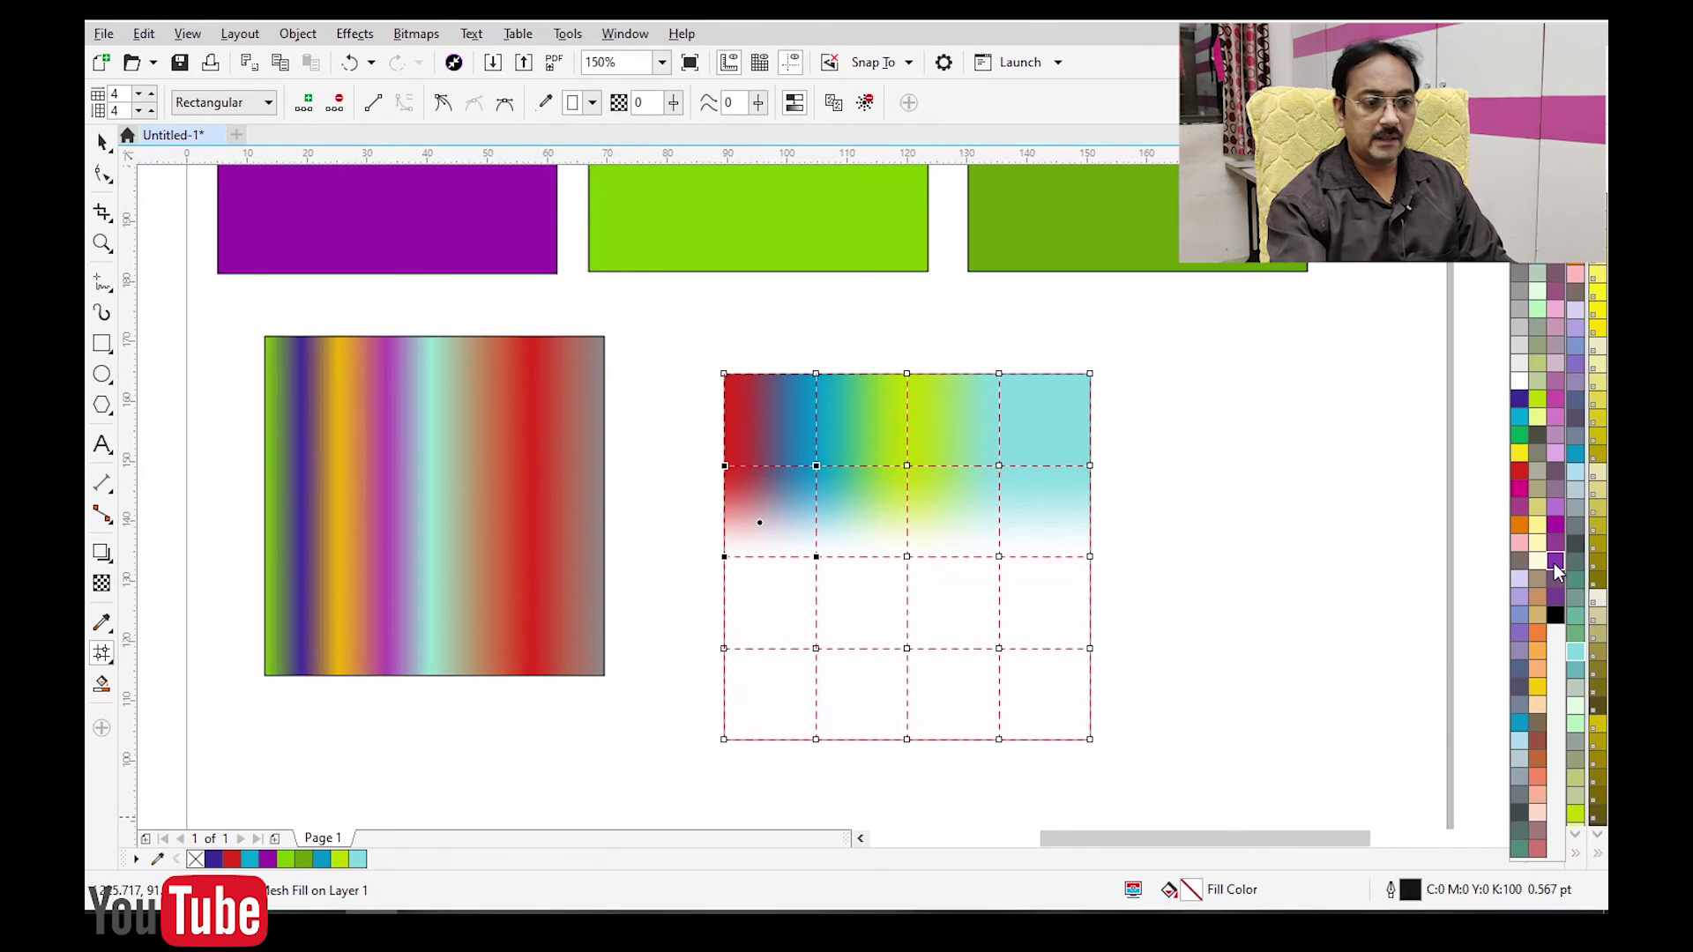
pyautogui.click(1519, 490)
pyautogui.click(865, 527)
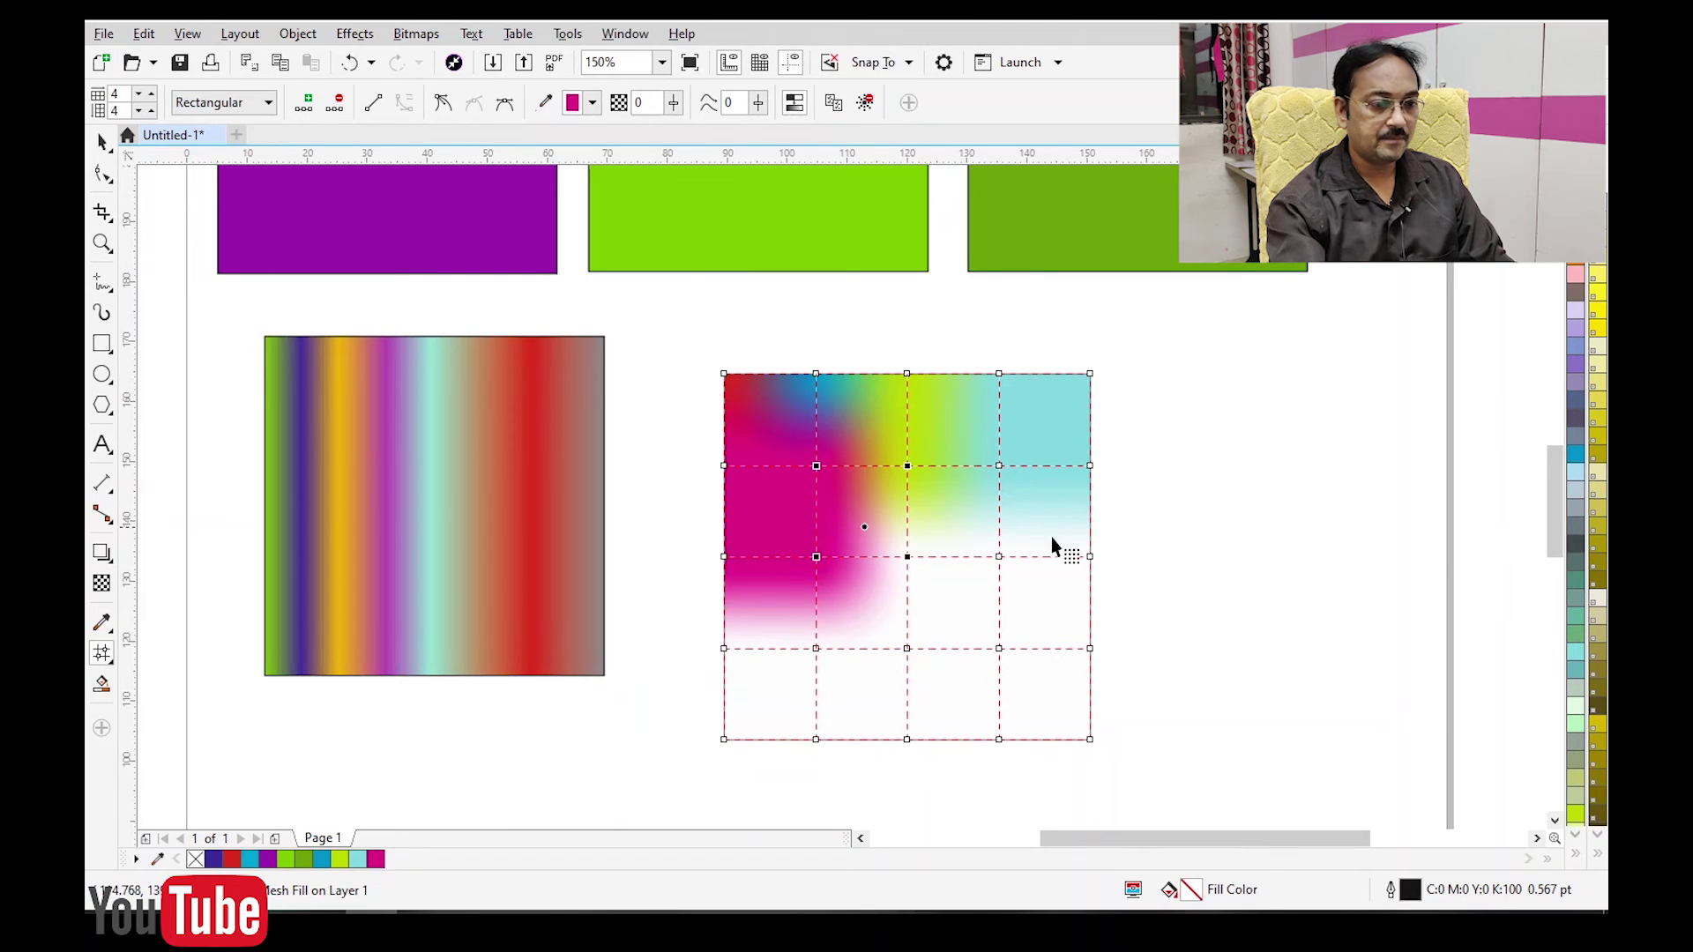
pyautogui.click(1576, 579)
# Colour the second row's third mesh patch yellow, after trying light turquoise, and the fourth patch orange.
pyautogui.click(967, 516)
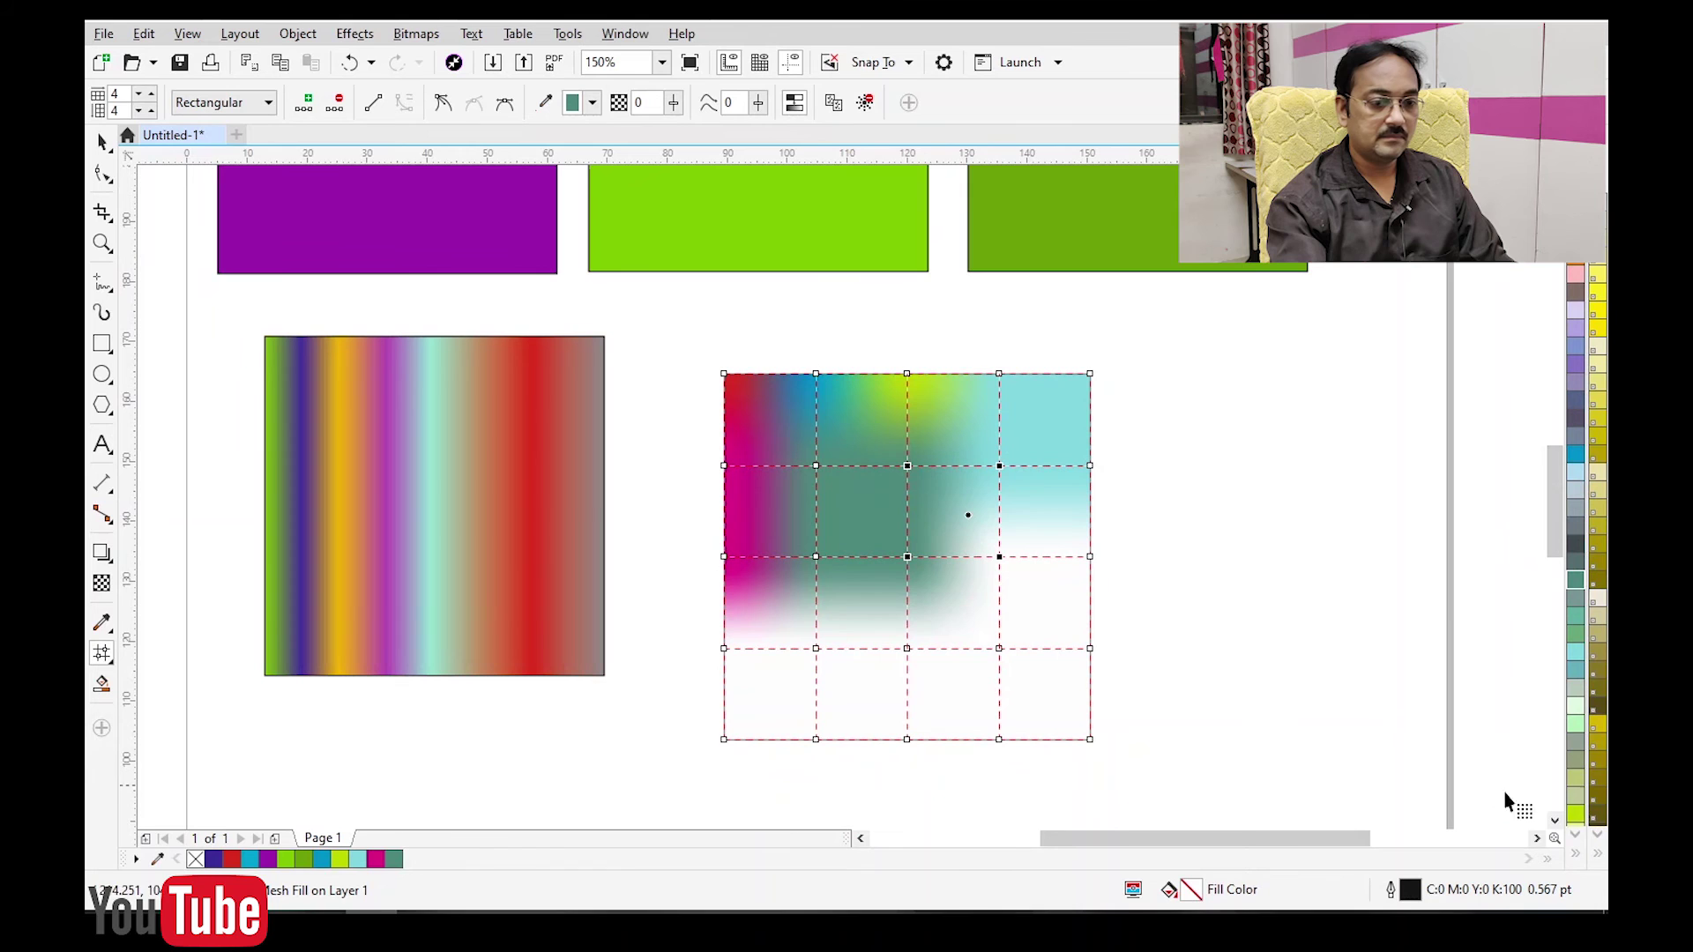
pyautogui.click(1576, 853)
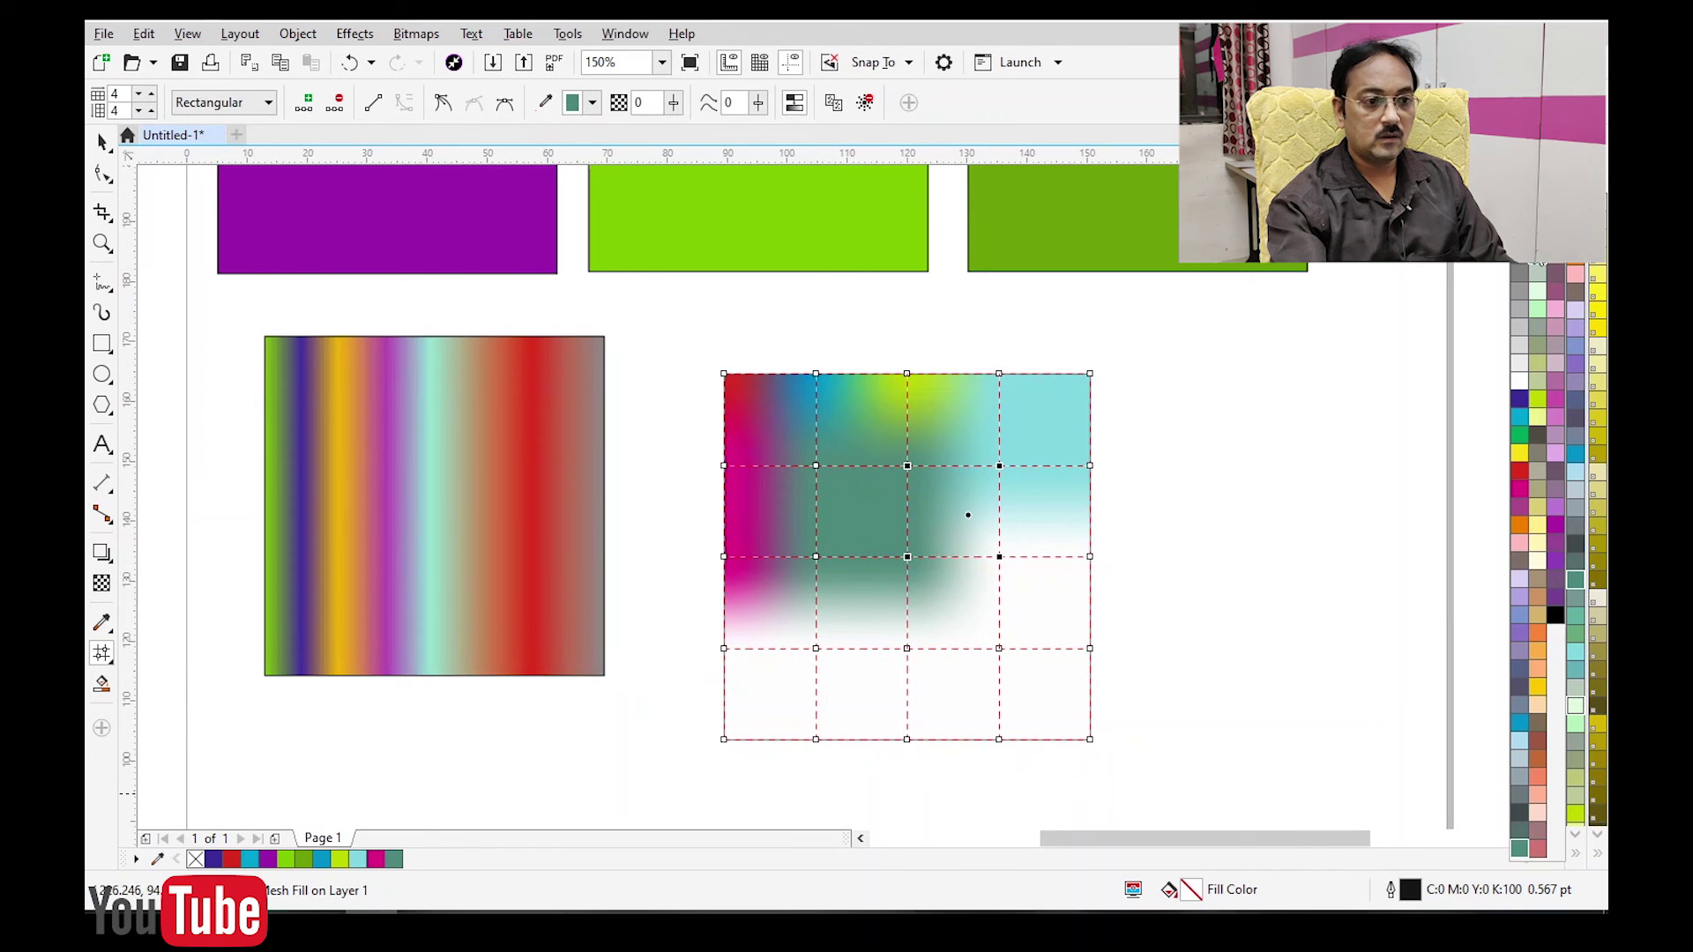
pyautogui.click(1576, 651)
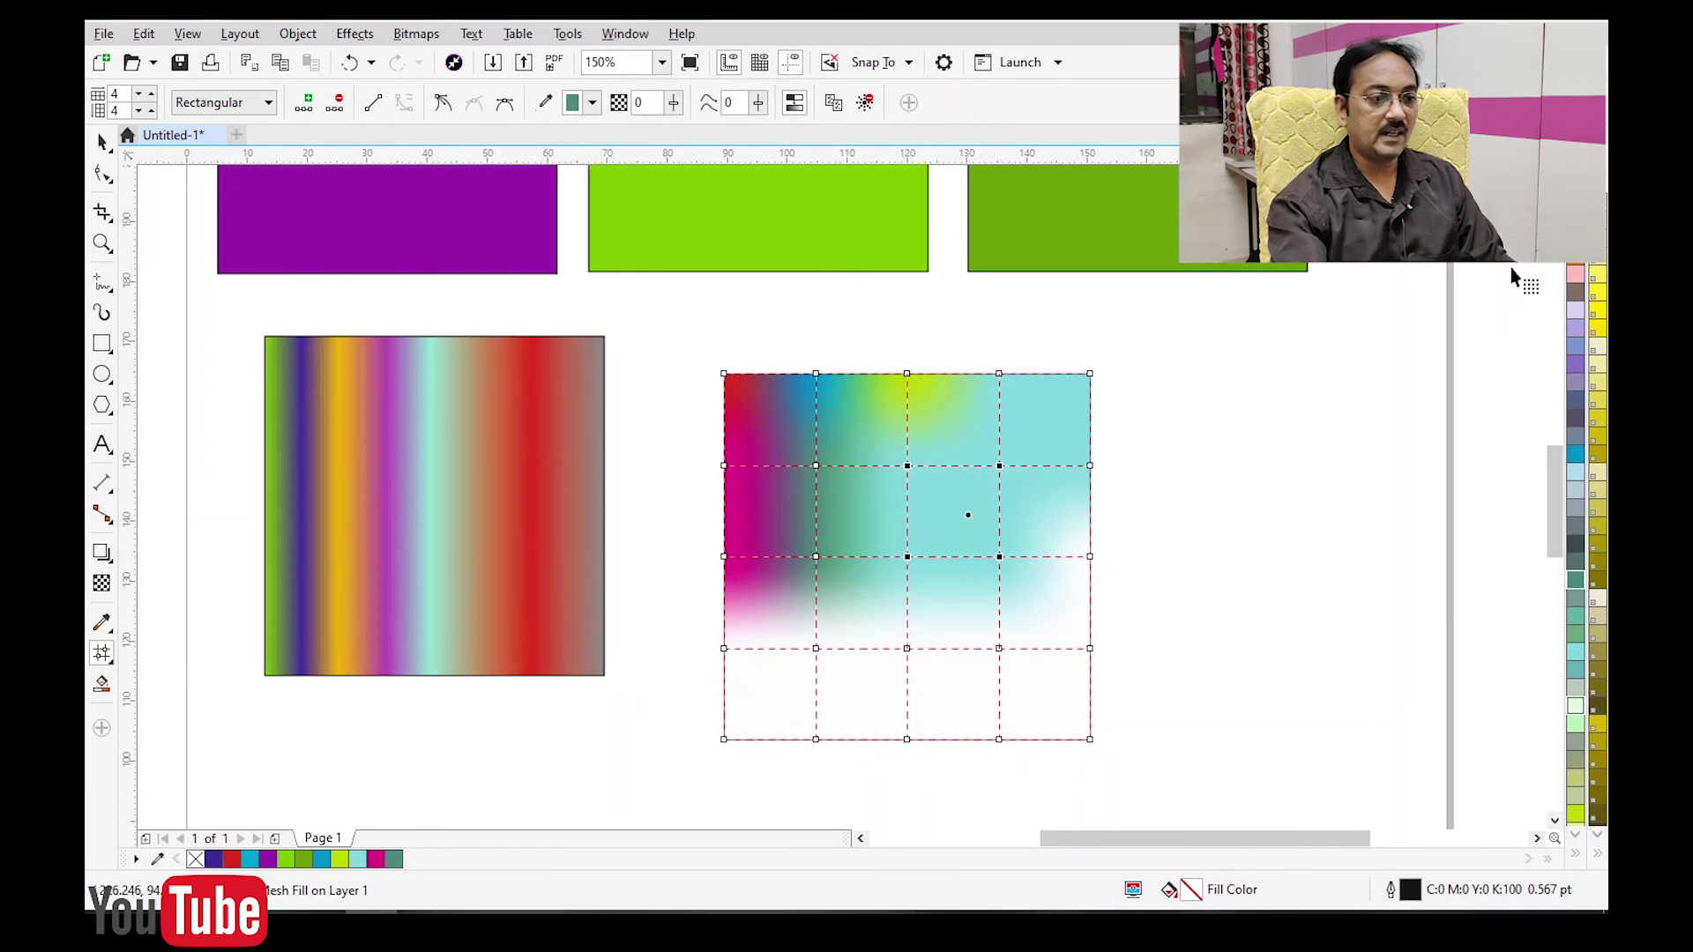
pyautogui.click(1578, 854)
pyautogui.click(1519, 453)
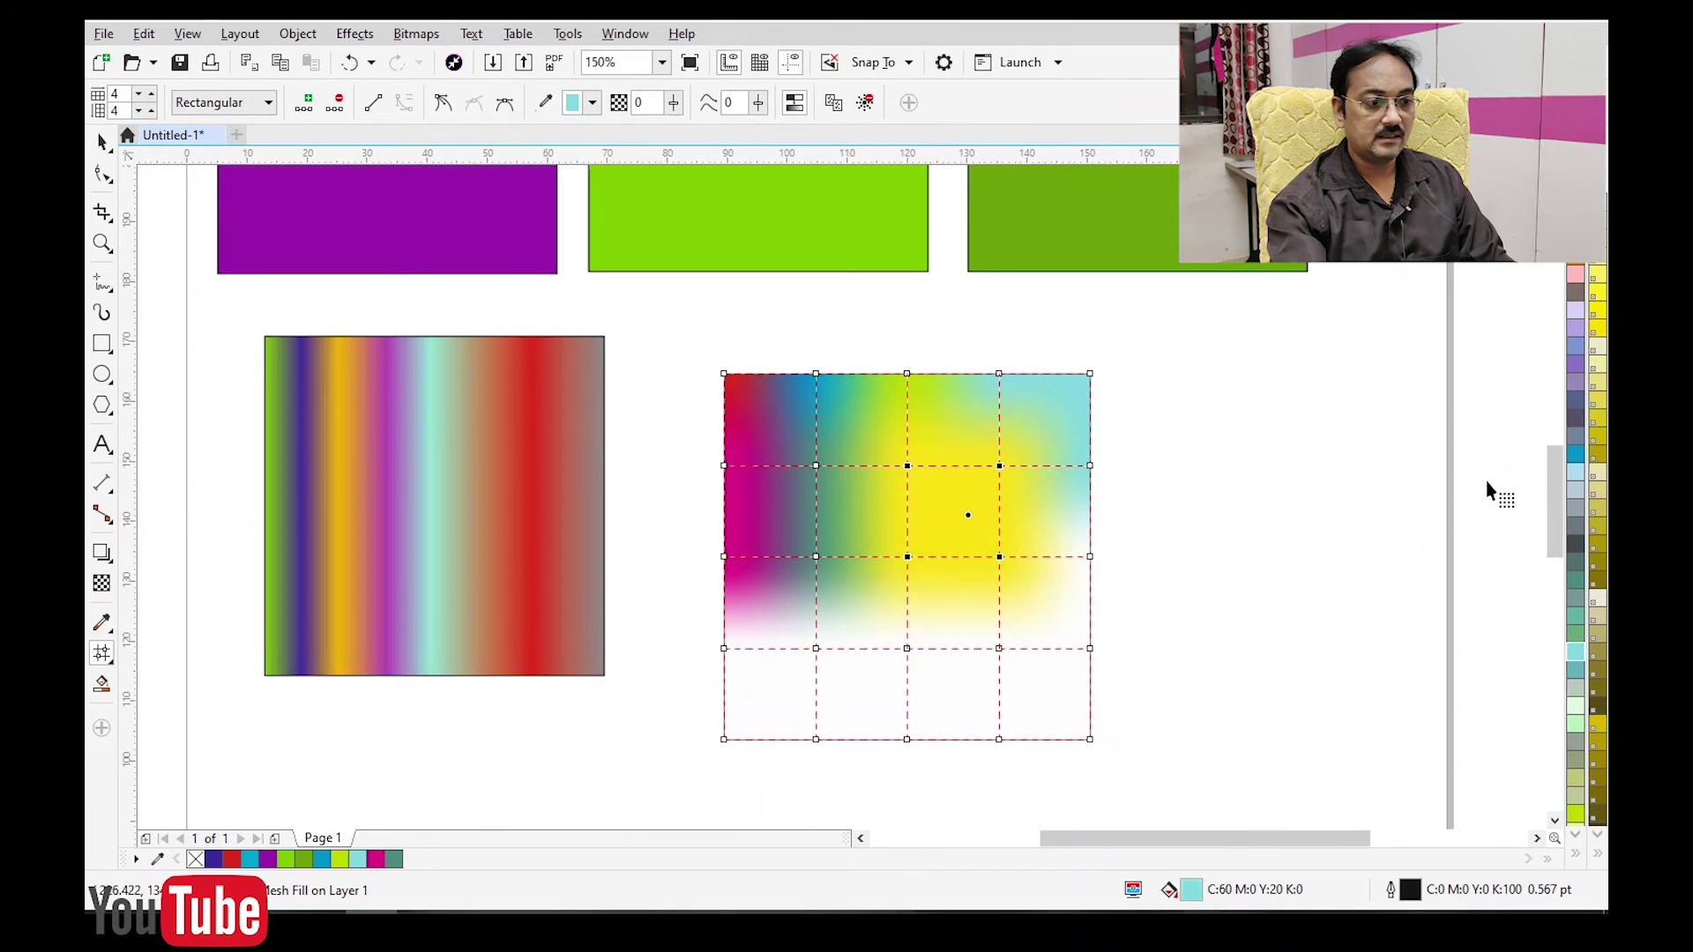
pyautogui.click(1065, 521)
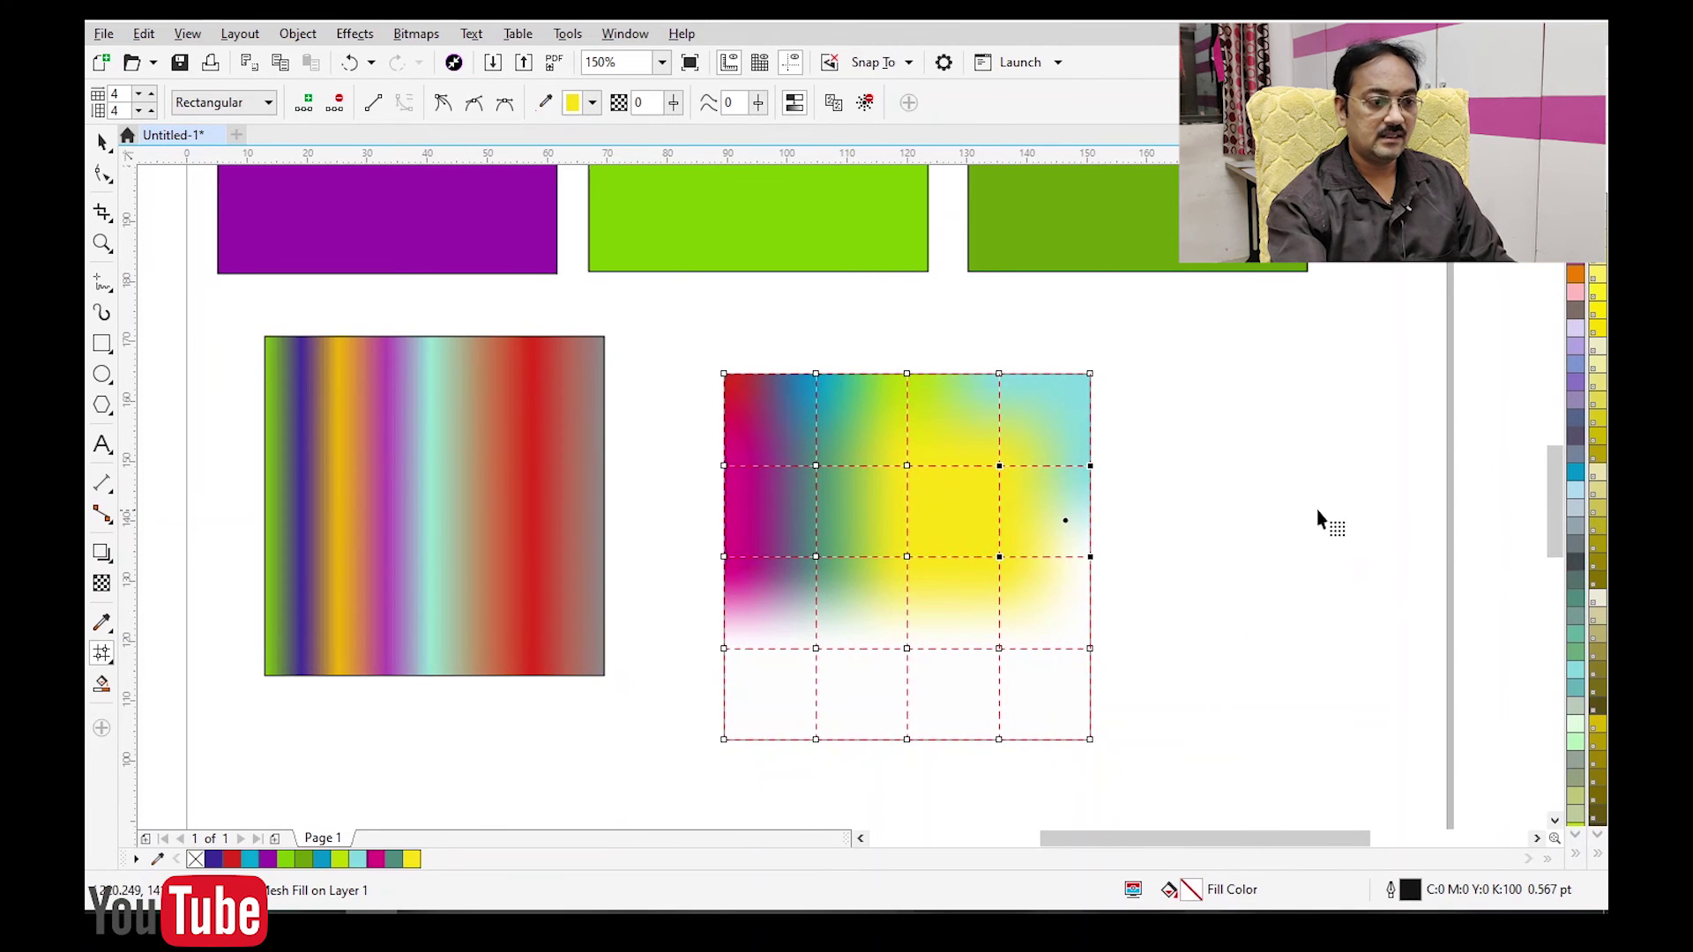
pyautogui.click(1576, 275)
# Colour the first patch of the mesh's third row red and the second patch pale blue.
pyautogui.click(781, 622)
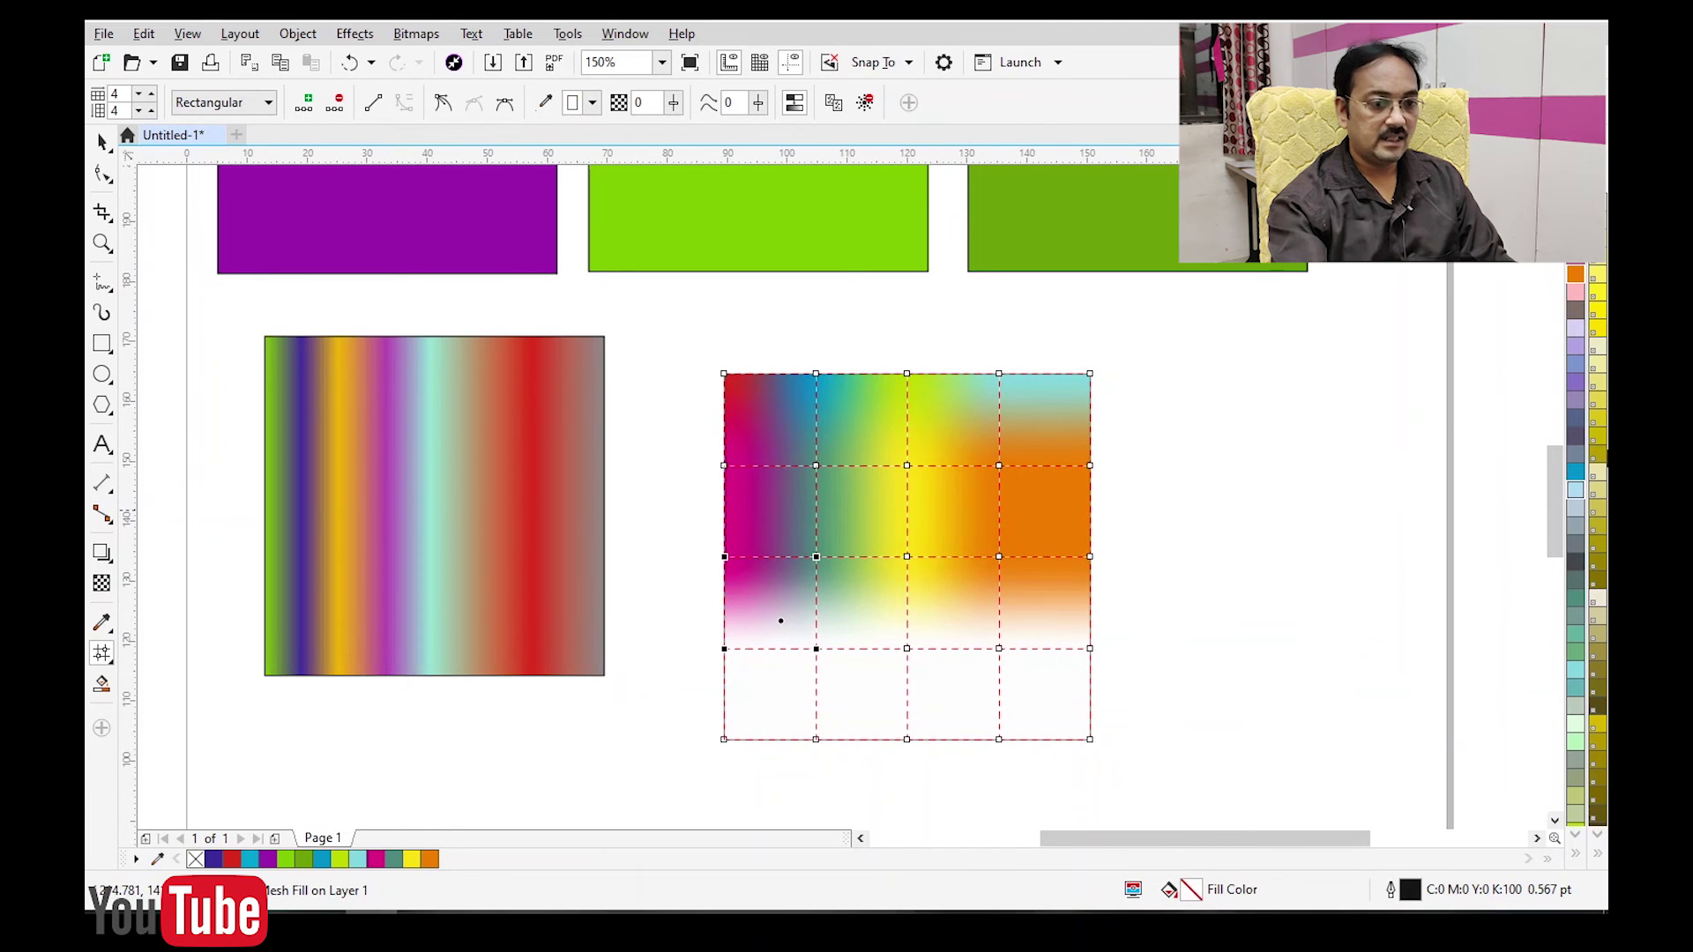
pyautogui.click(858, 622)
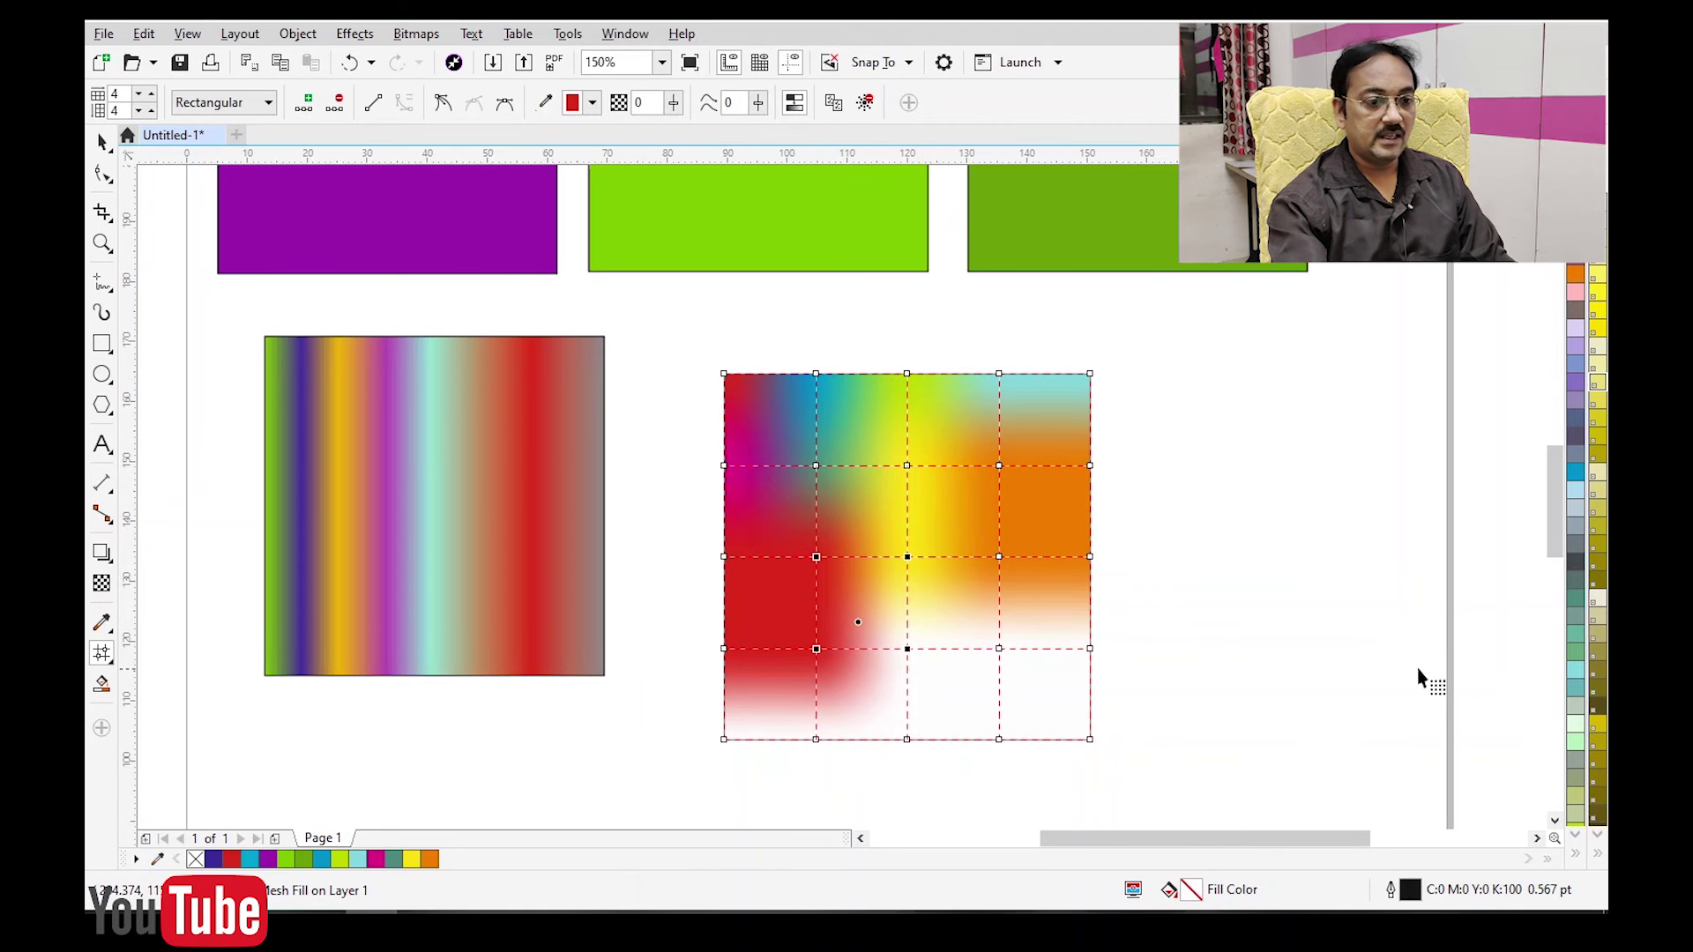
pyautogui.click(1576, 507)
# Colour the third patch of the mesh's third row red and the fourth patch yellow (C 0, M 0, Y 100, K 0).
pyautogui.click(940, 605)
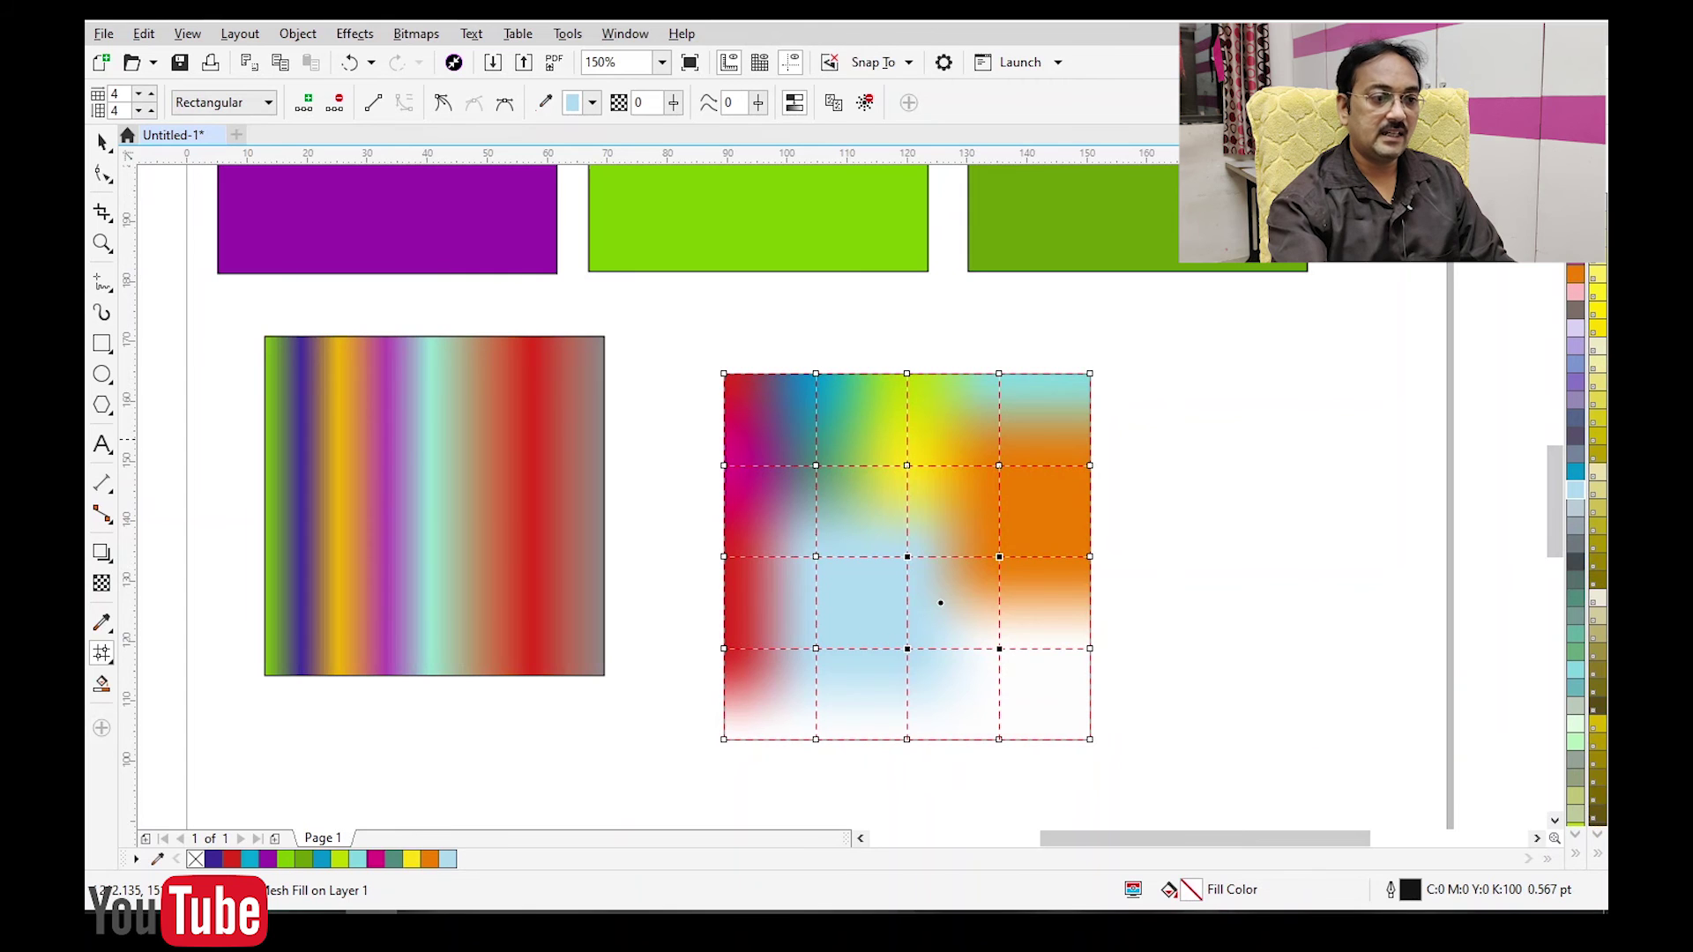
pyautogui.click(1576, 256)
pyautogui.click(1044, 621)
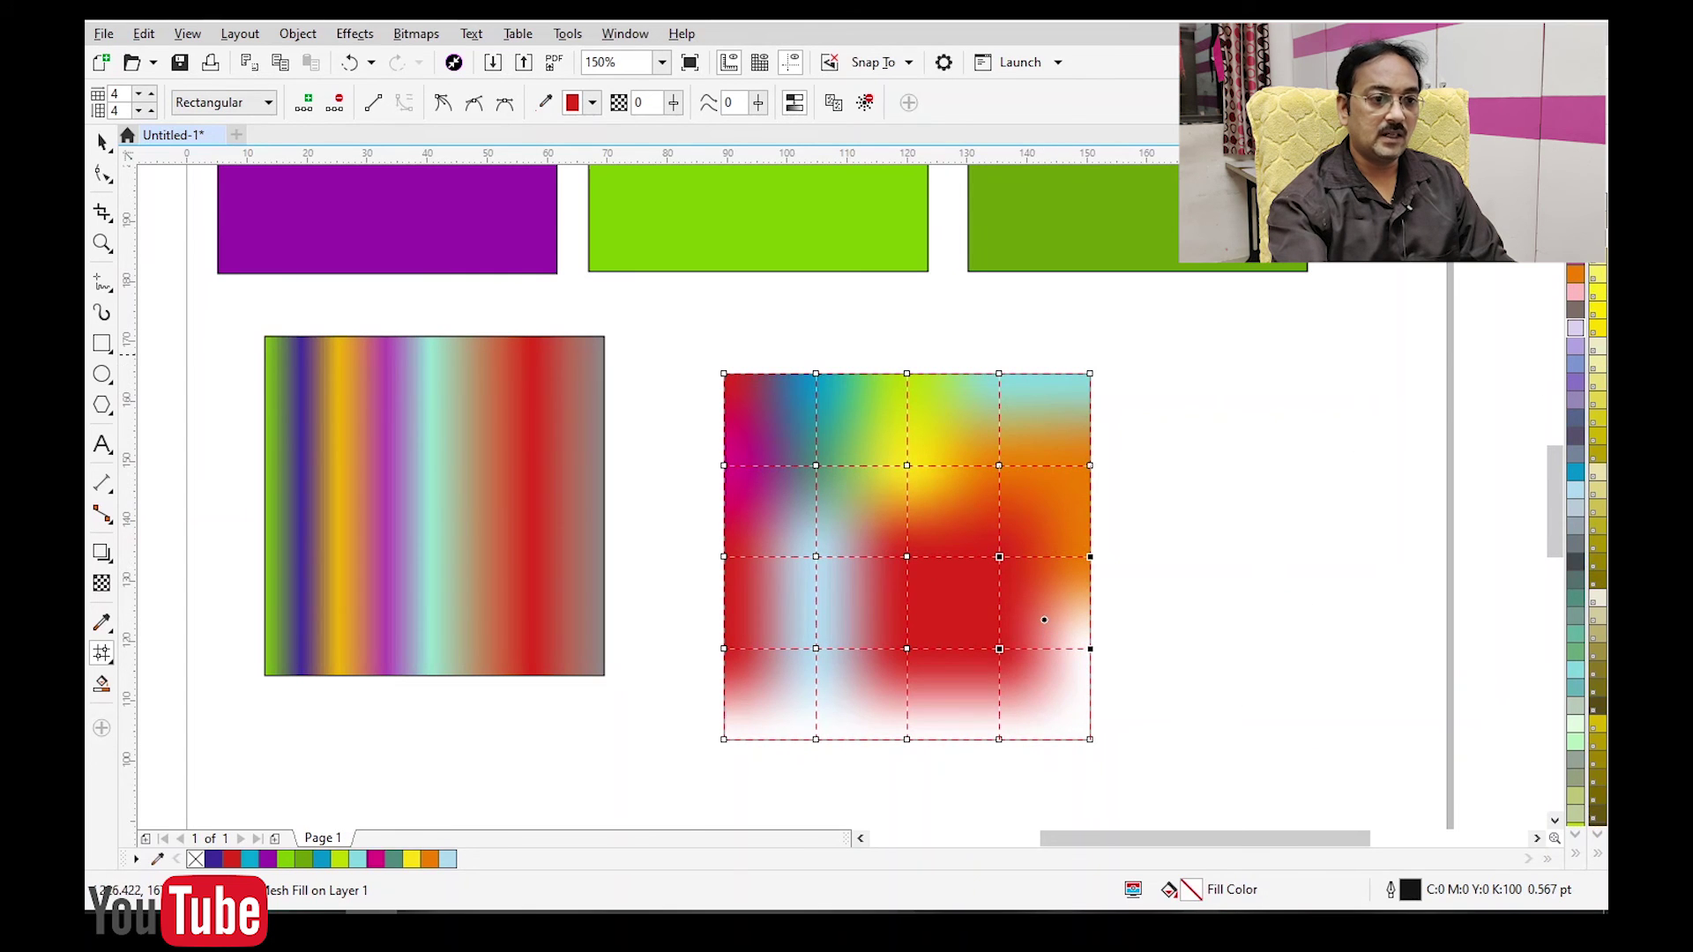
pyautogui.click(1596, 276)
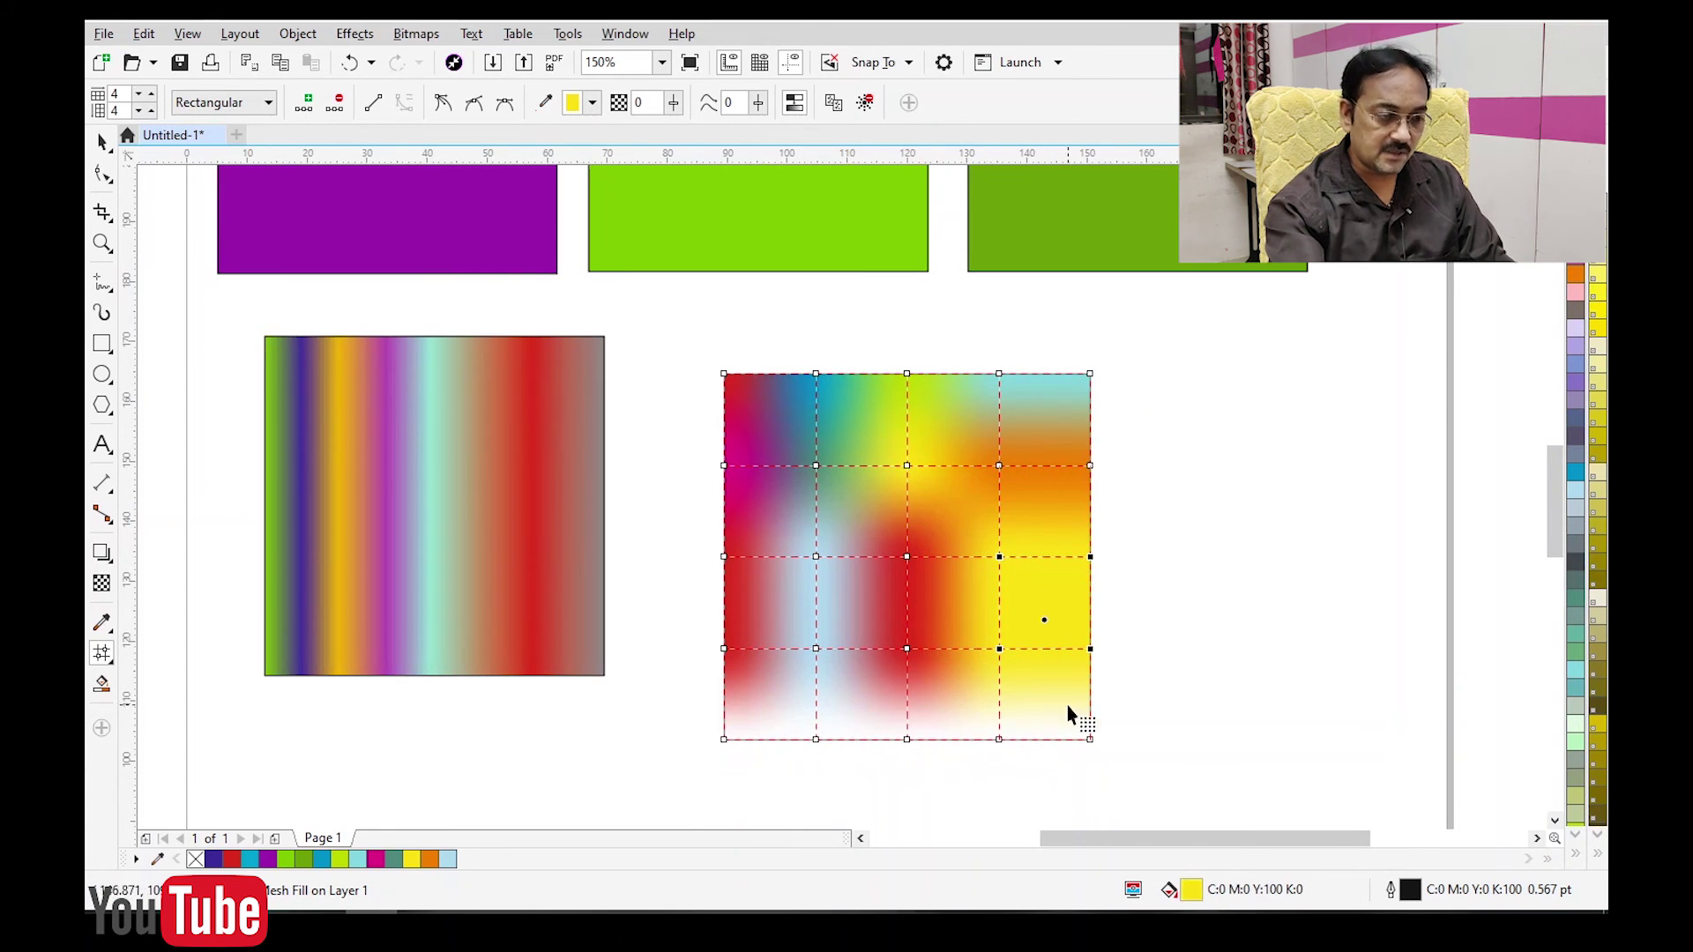
# Colour the first patch of the mesh's bottom row Green (C 100, M 0, Y 100, K 0) and the second patch pale blue.
pyautogui.click(760, 702)
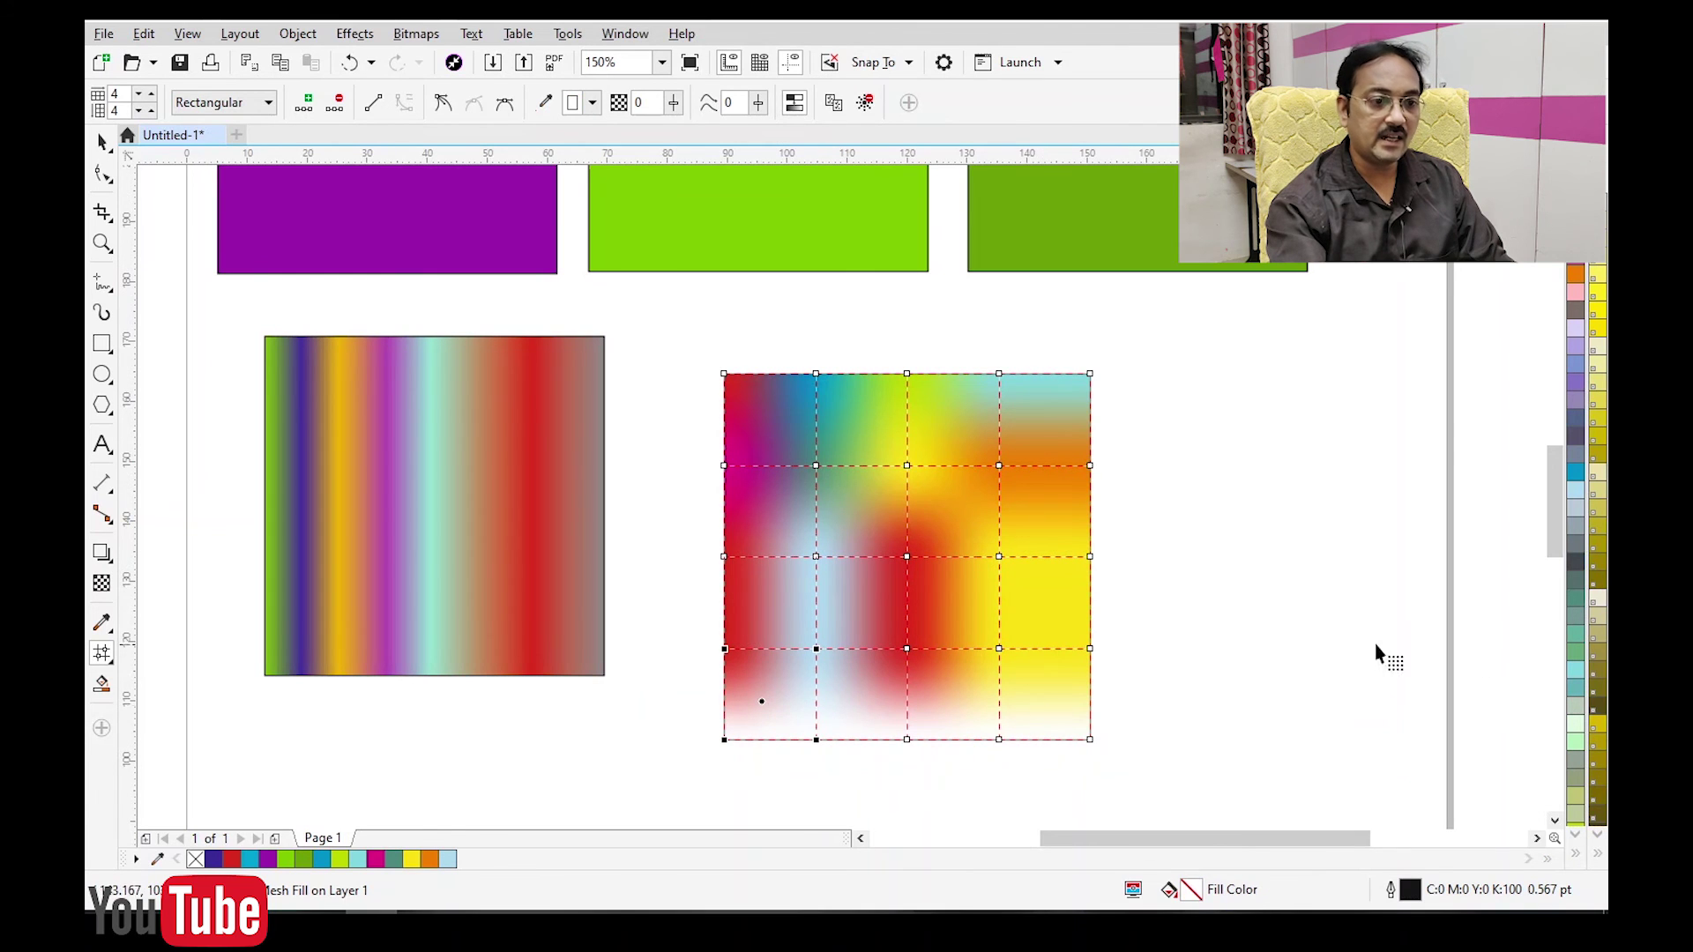
pyautogui.click(1575, 855)
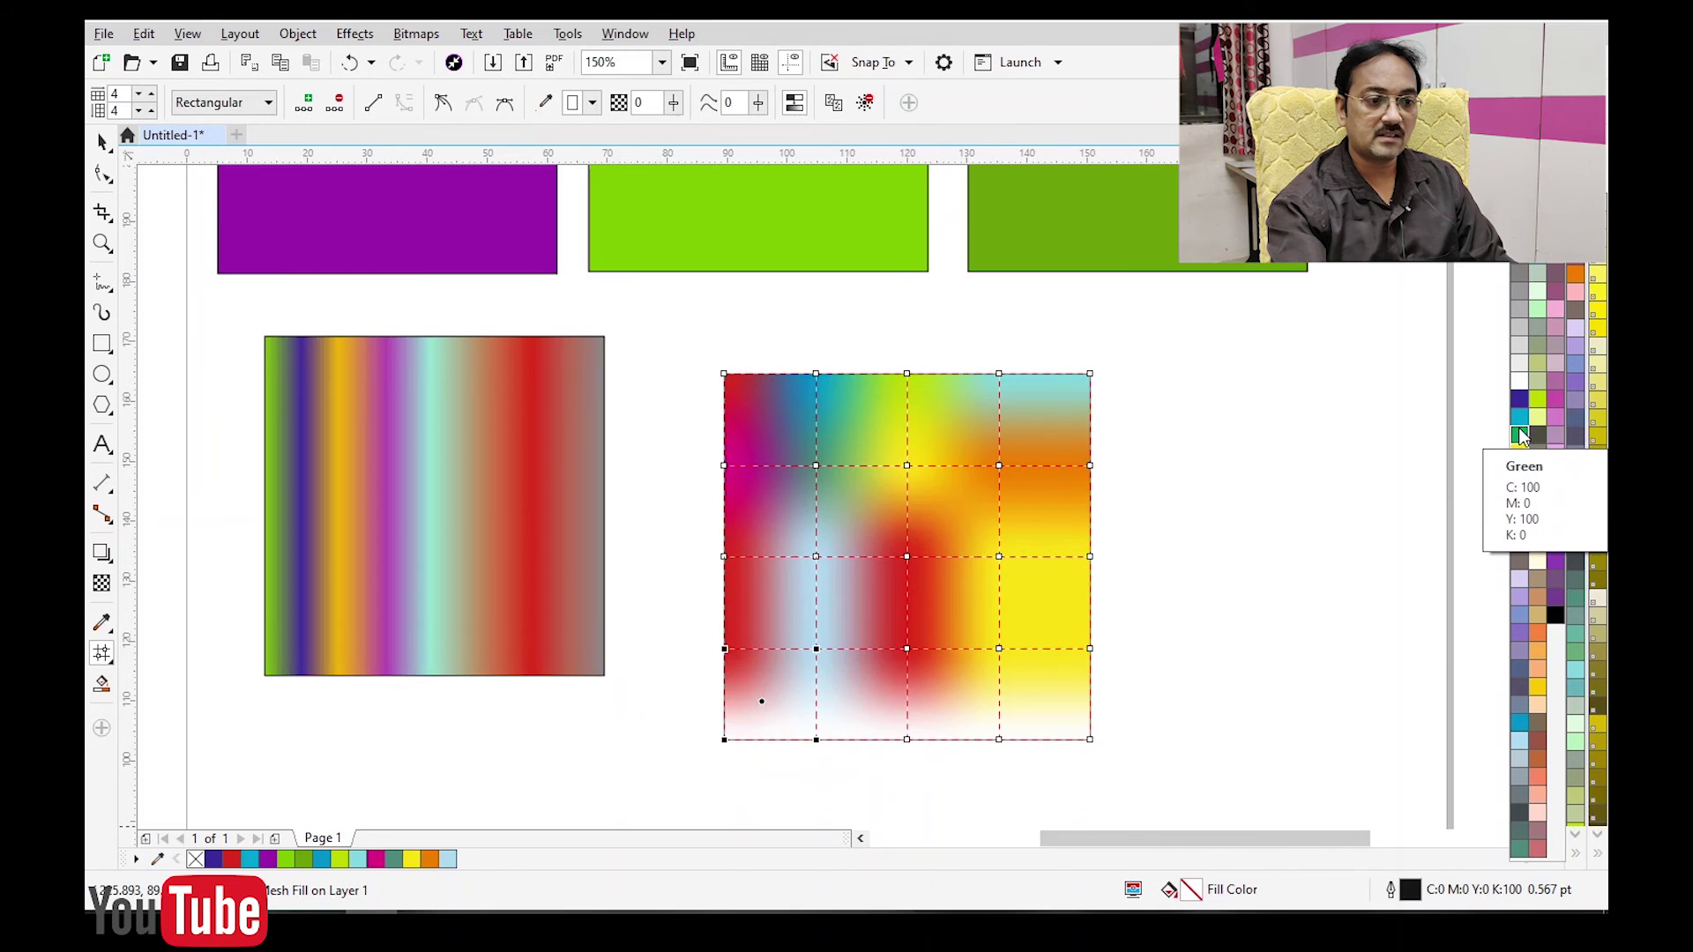
pyautogui.click(1519, 436)
pyautogui.click(849, 691)
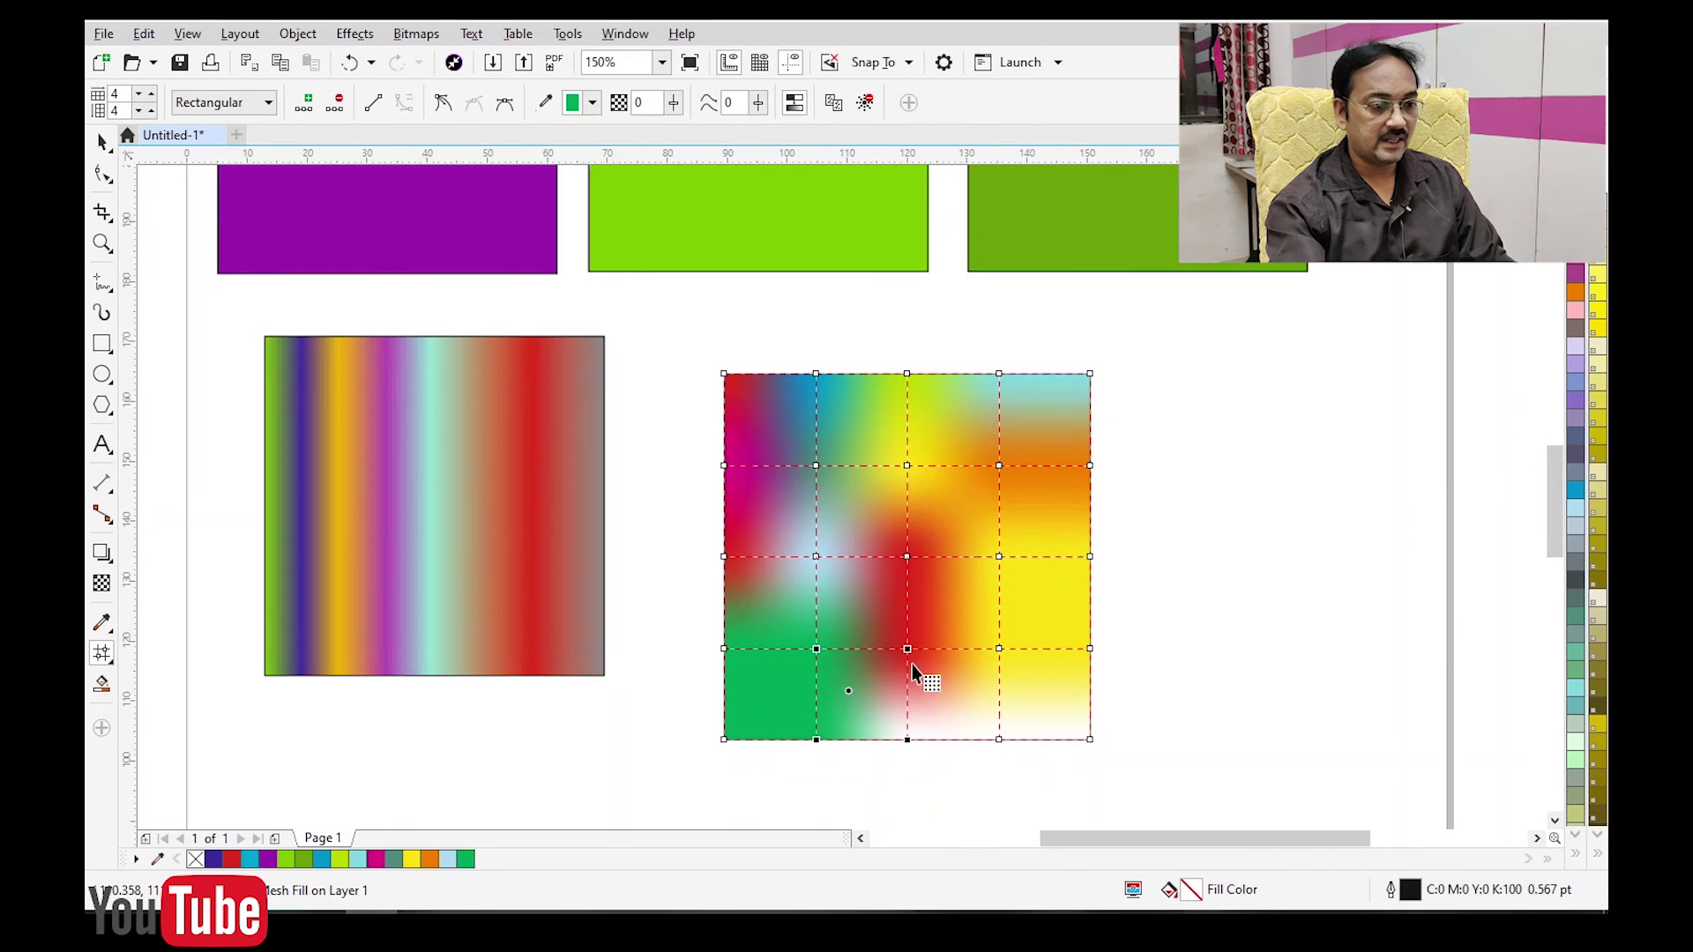
pyautogui.click(1569, 511)
# Colour the bottom row's third mesh patch tan and its fourth patch grey (C 0, M 0, Y 20, K 60).
pyautogui.click(968, 704)
pyautogui.click(1580, 857)
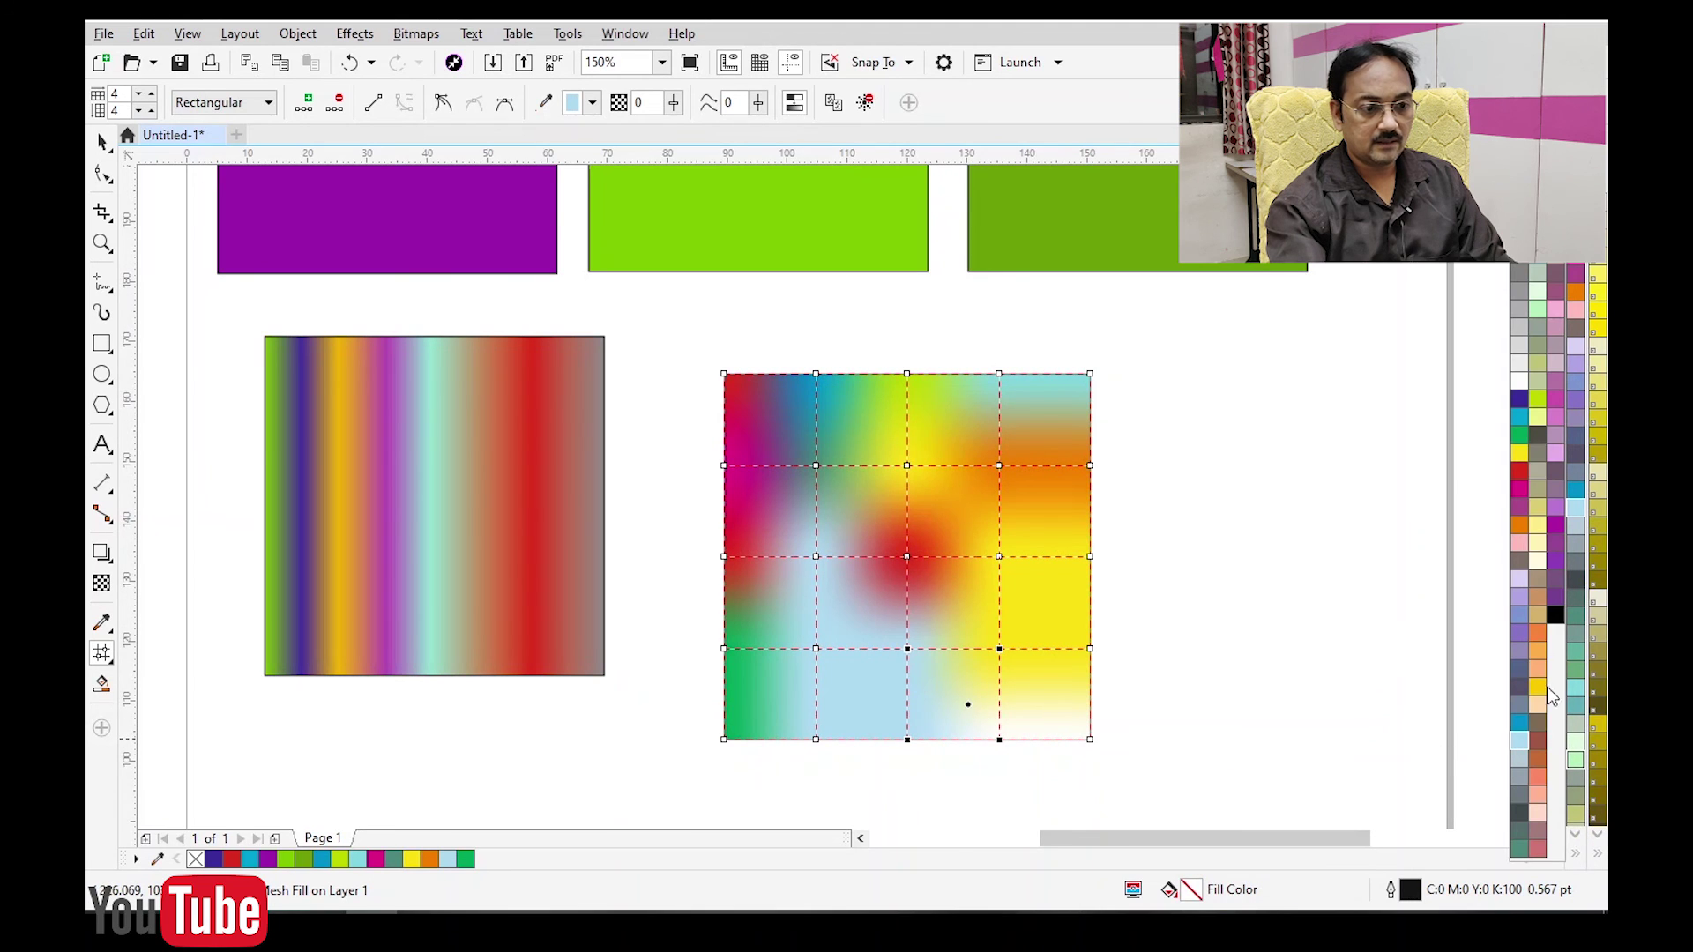
pyautogui.click(1538, 613)
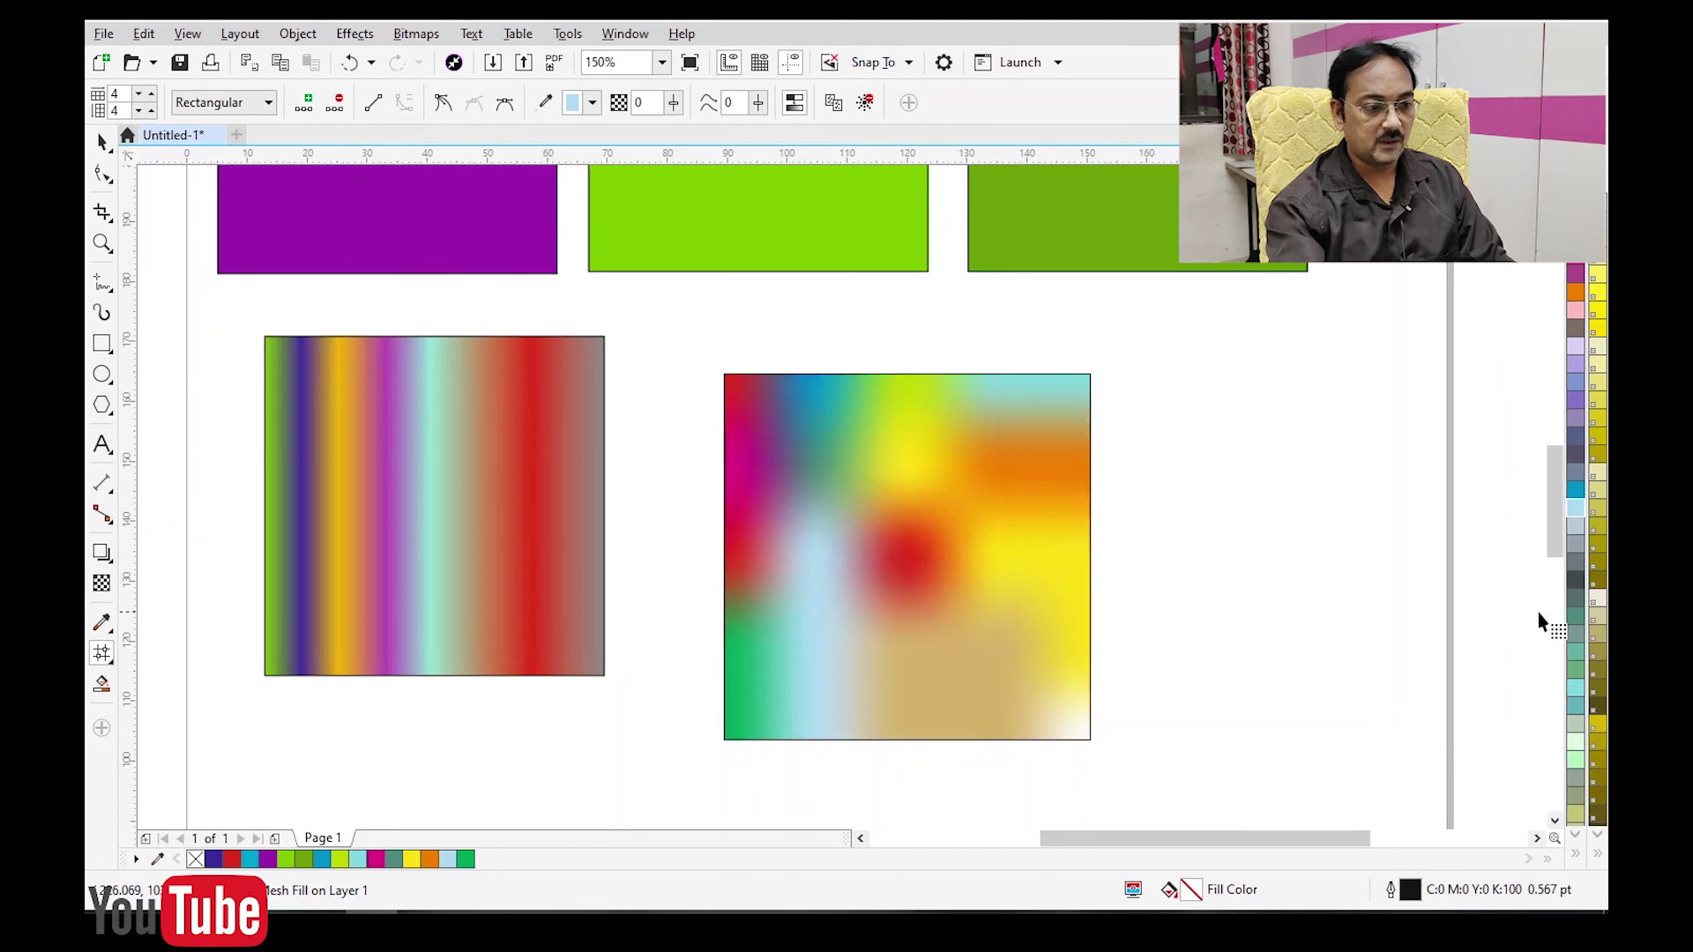
pyautogui.click(1034, 693)
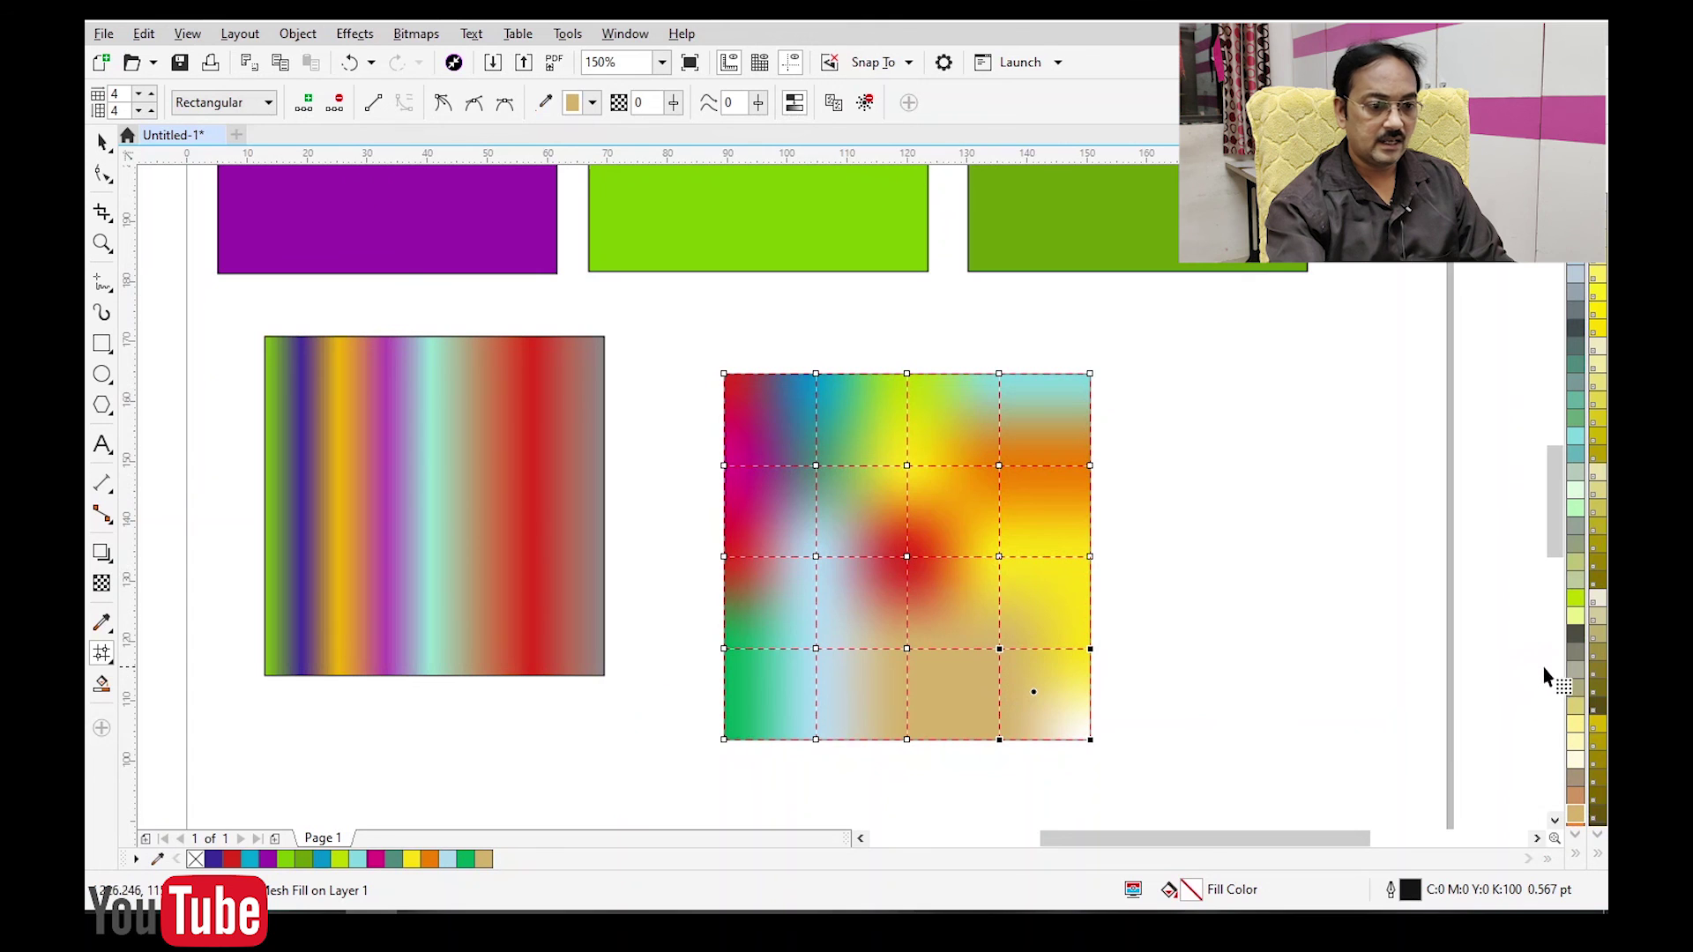
pyautogui.click(1575, 658)
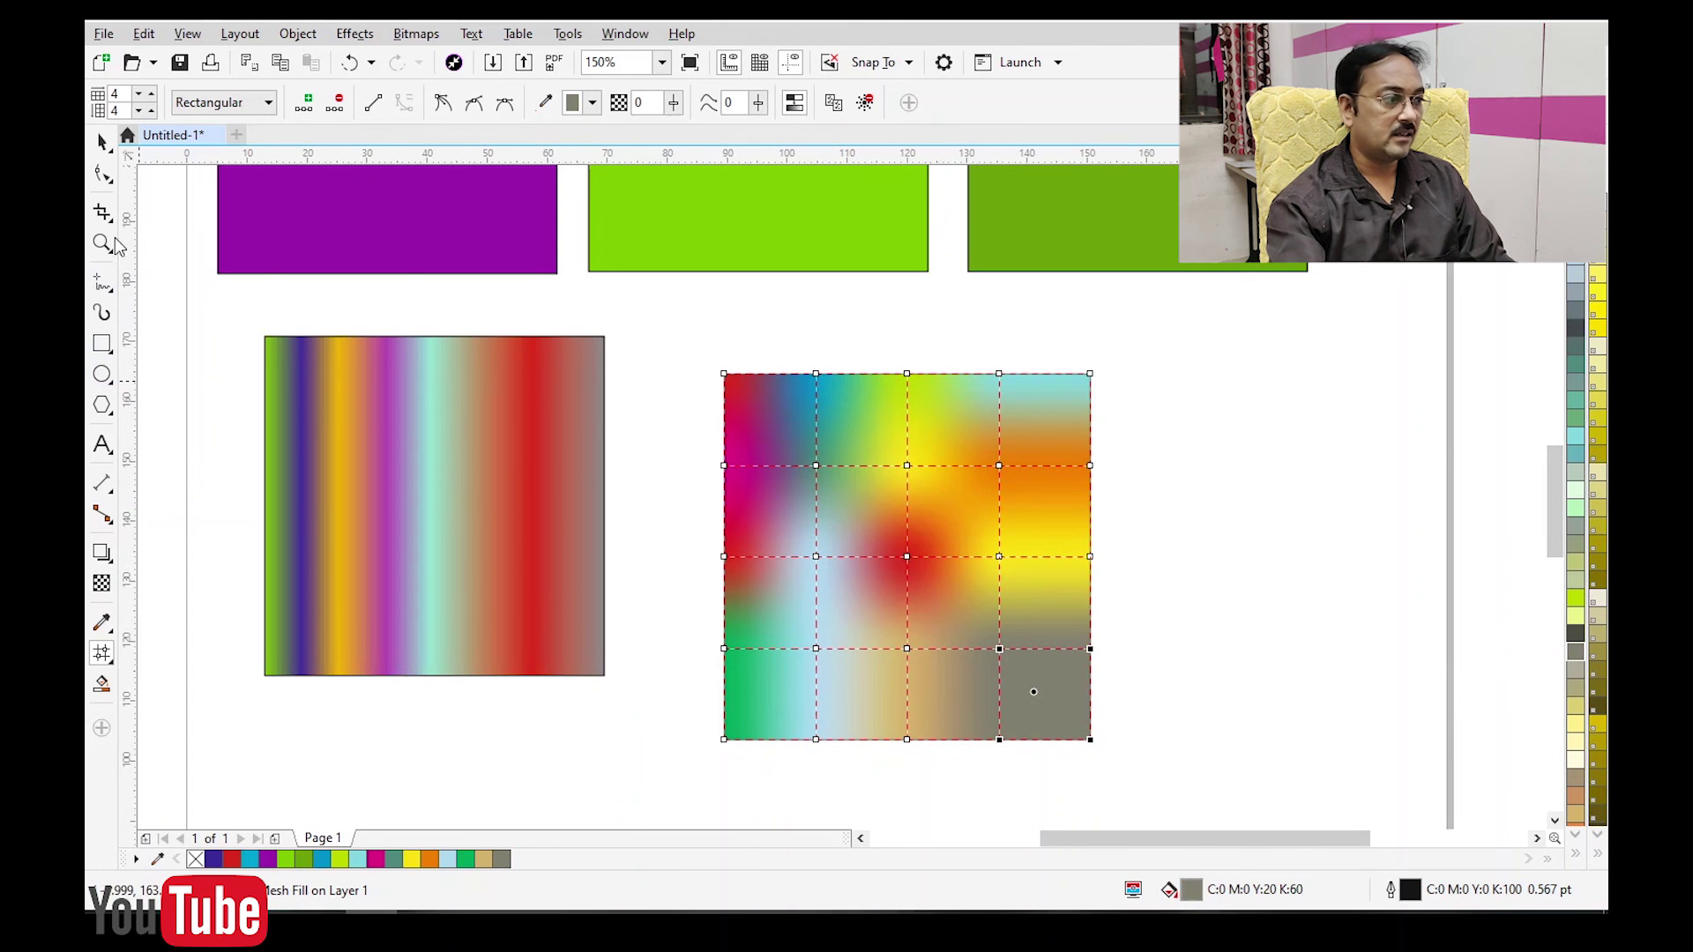
# Examine the mesh-filled square's colour blending up close, and view it beside the fountain-filled square and the other swatches on the page.
pyautogui.click(104, 143)
pyautogui.click(1251, 569)
pyautogui.click(961, 612)
pyautogui.scroll(1, 956, 657)
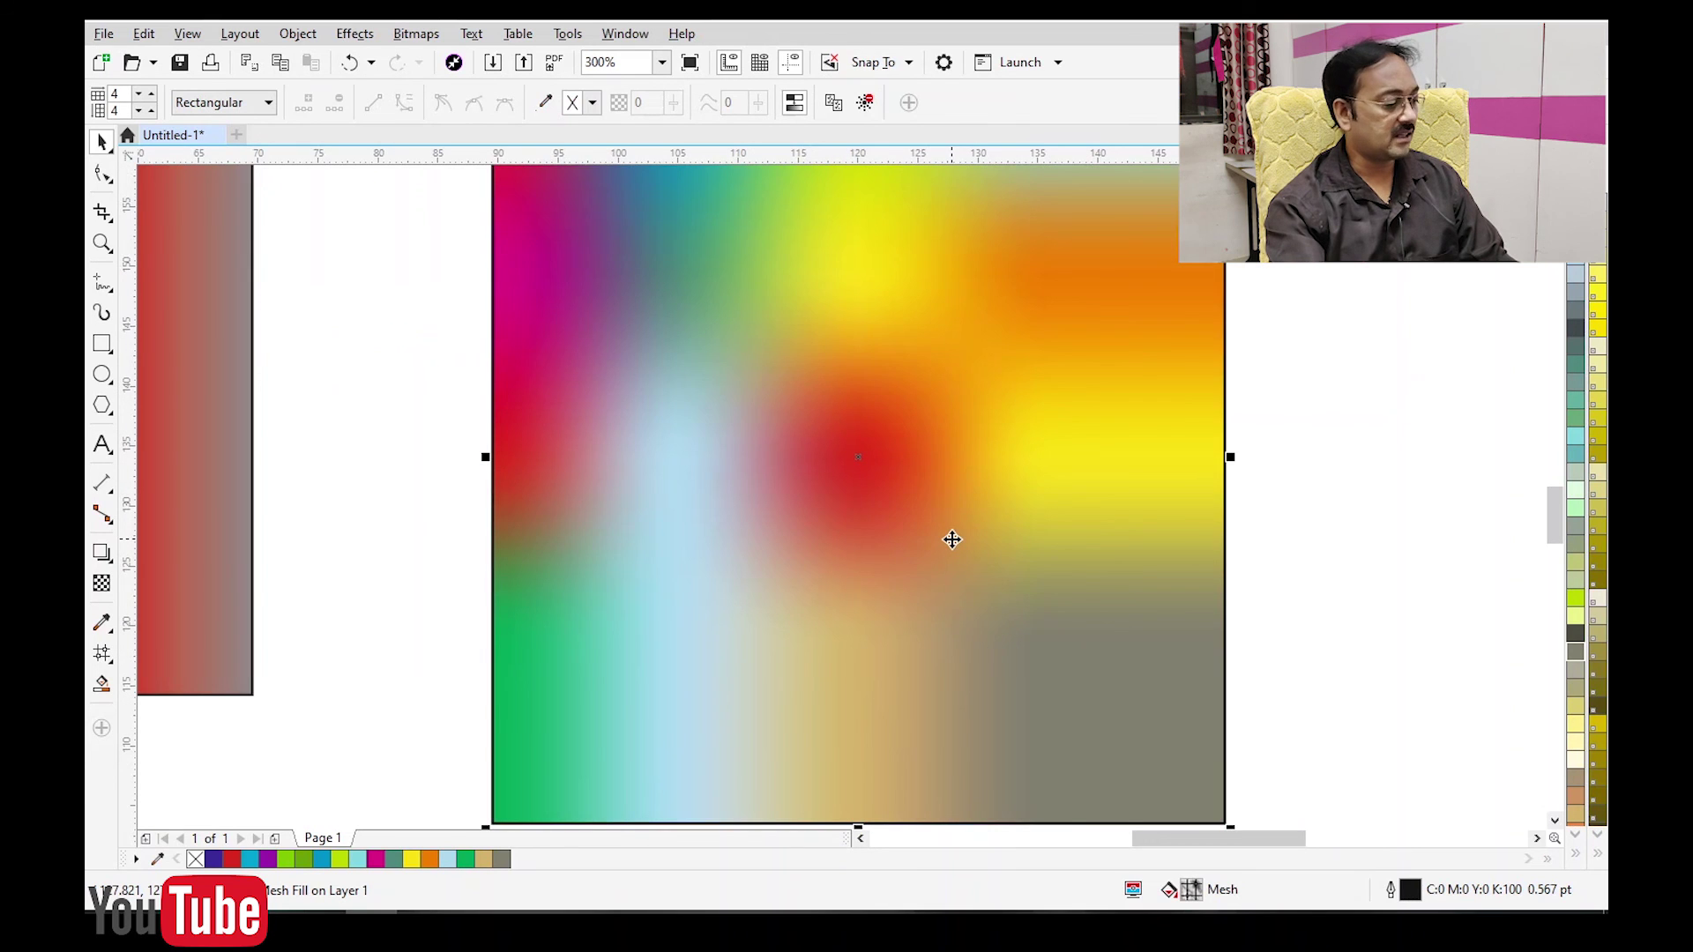
pyautogui.scroll(-1, 948, 547)
pyautogui.click(1322, 612)
pyautogui.click(930, 623)
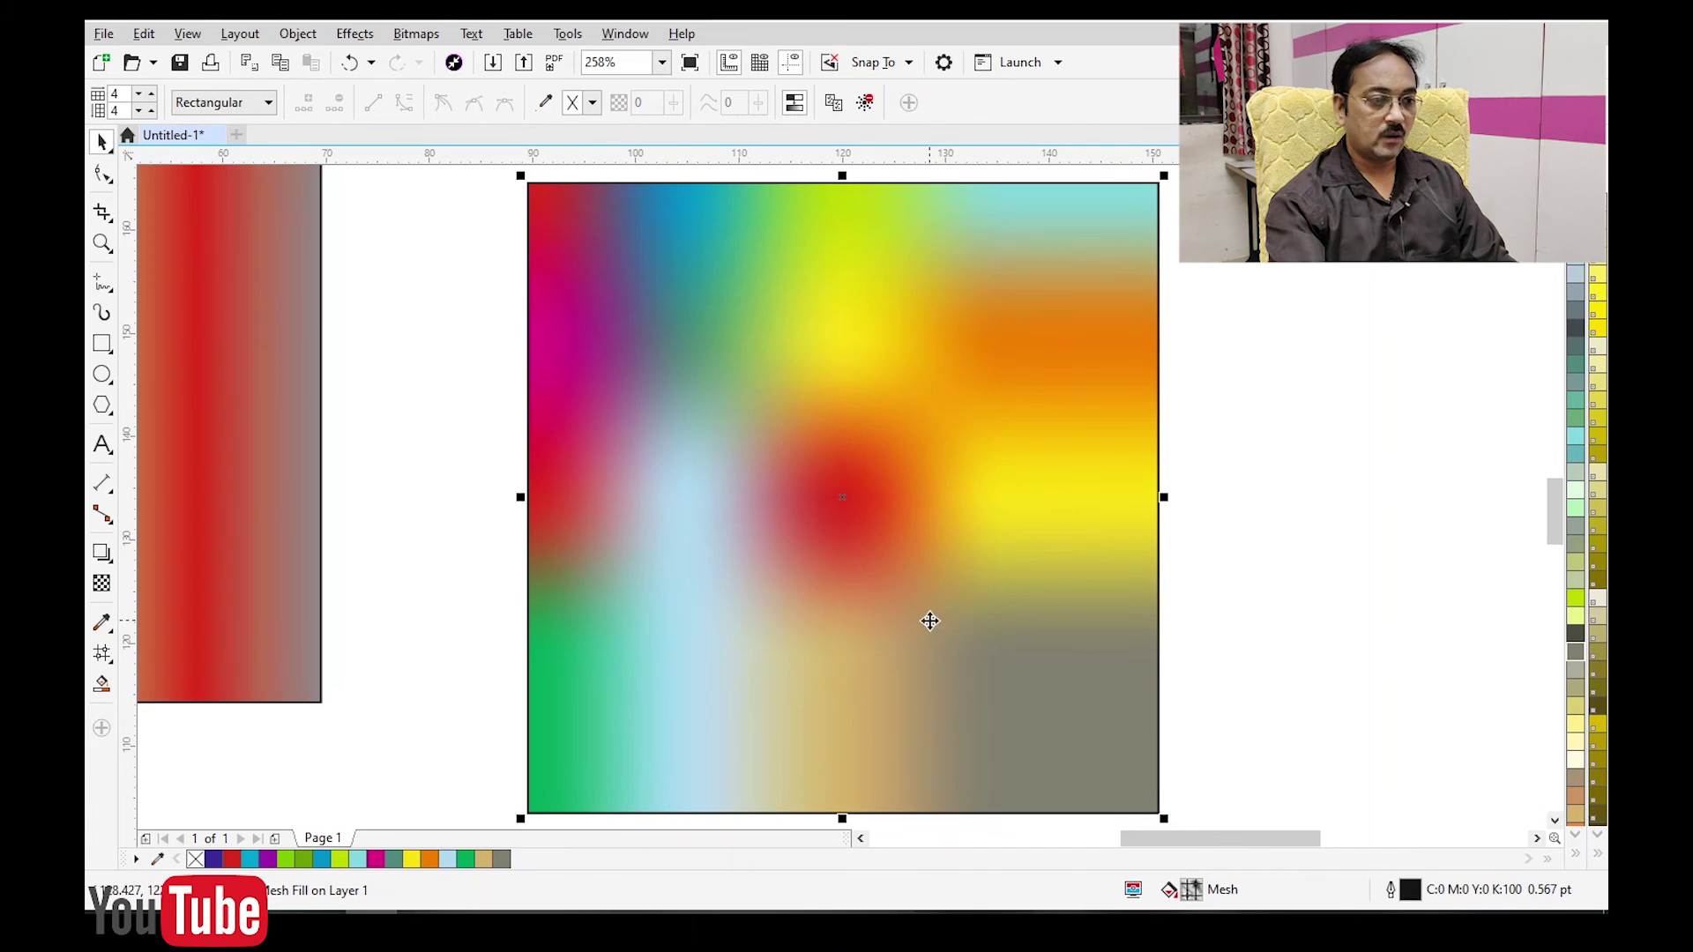
pyautogui.scroll(-4, 881, 593)
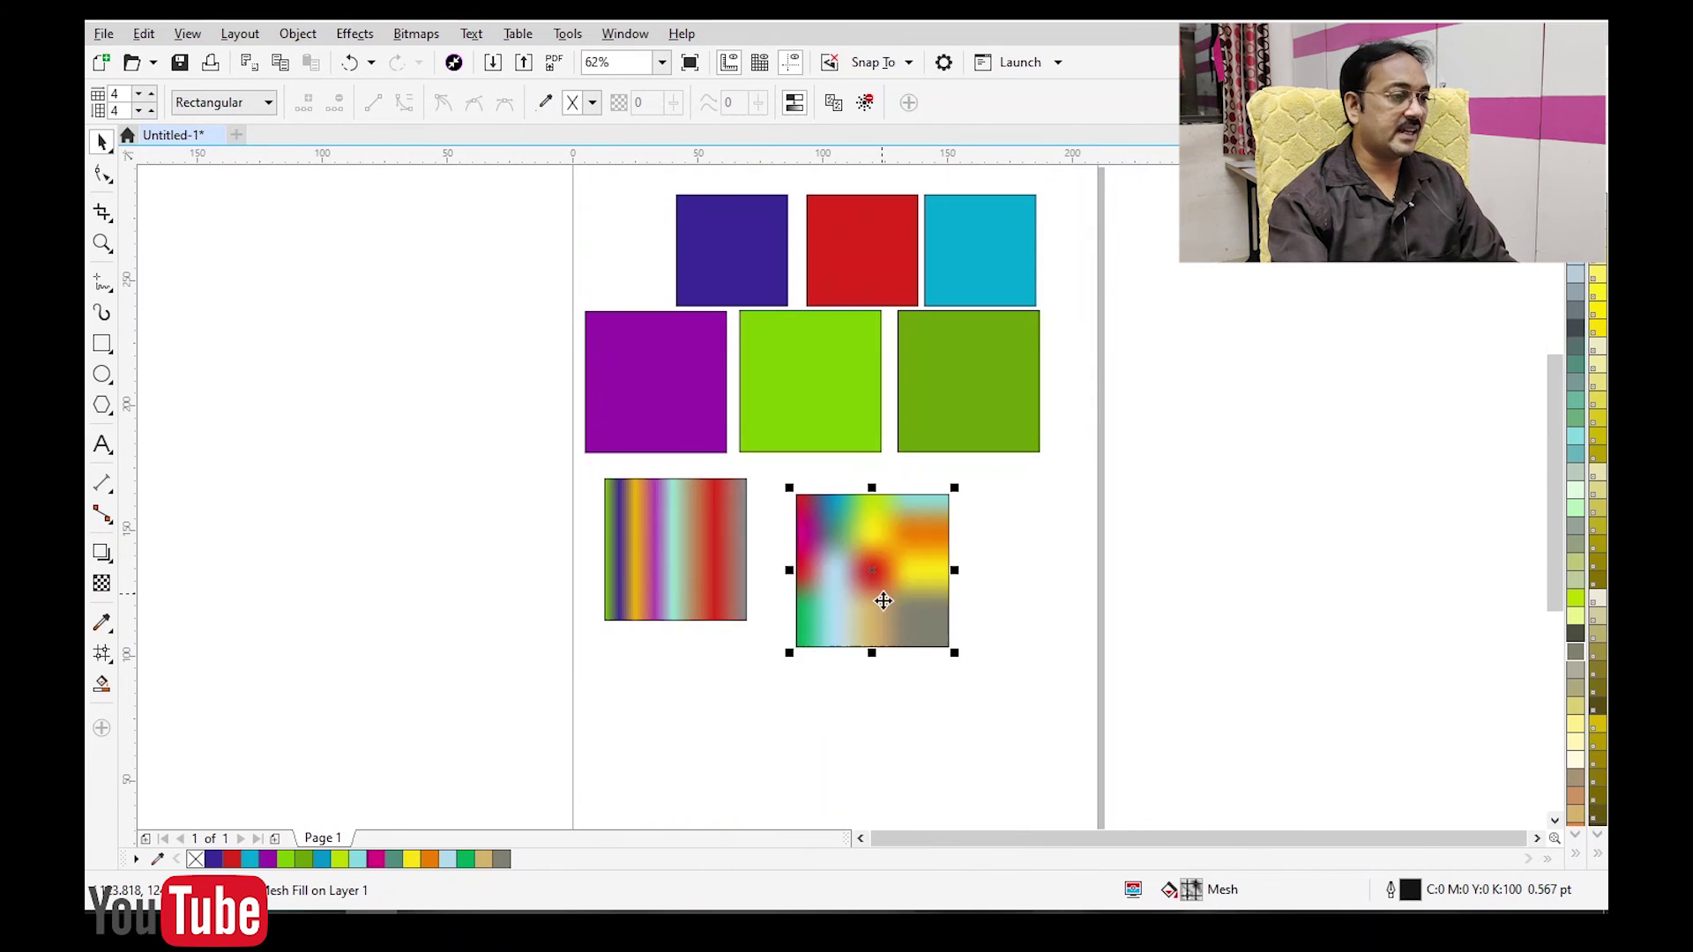
pyautogui.click(700, 578)
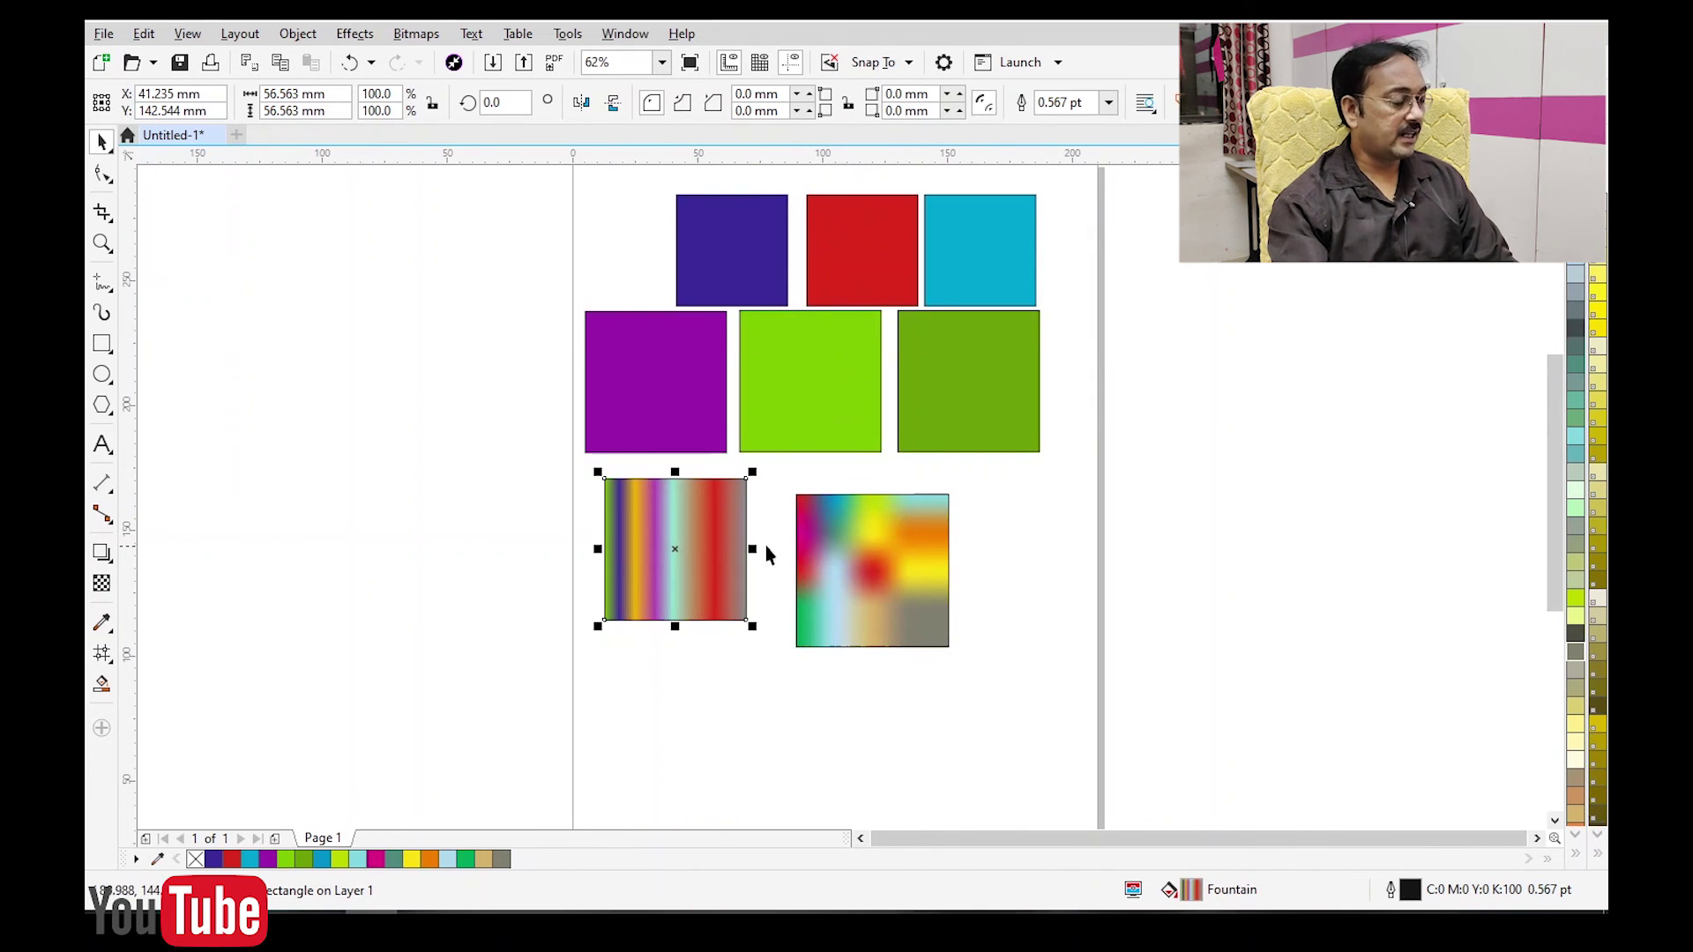
pyautogui.scroll(-2, 543, 182)
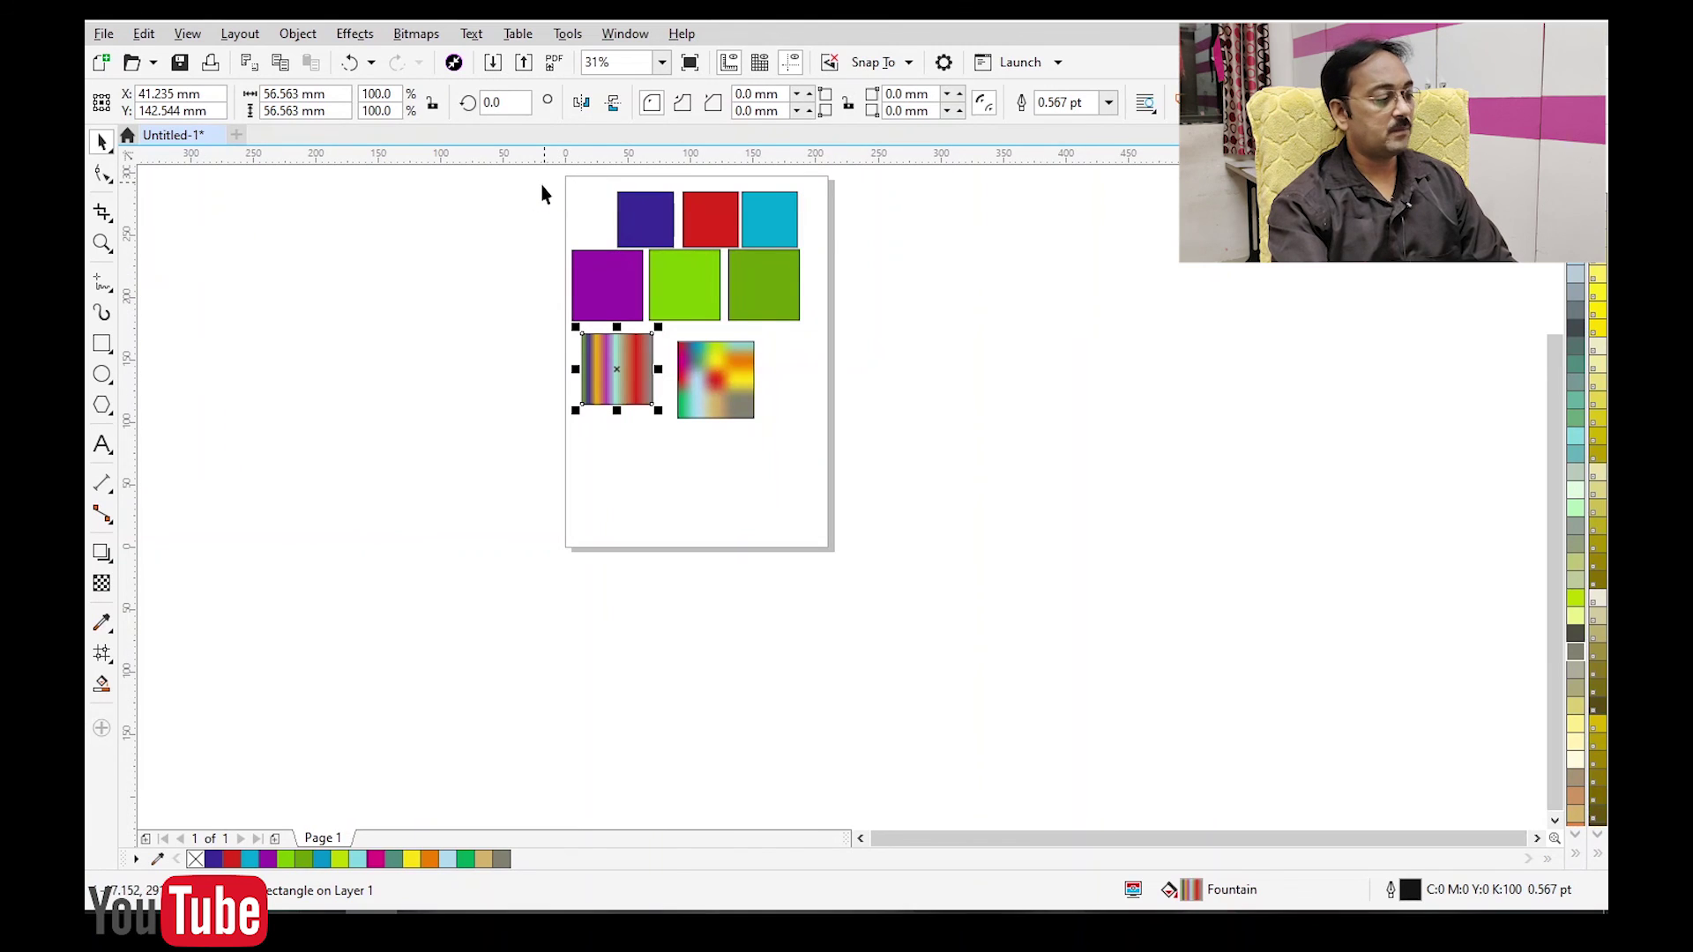